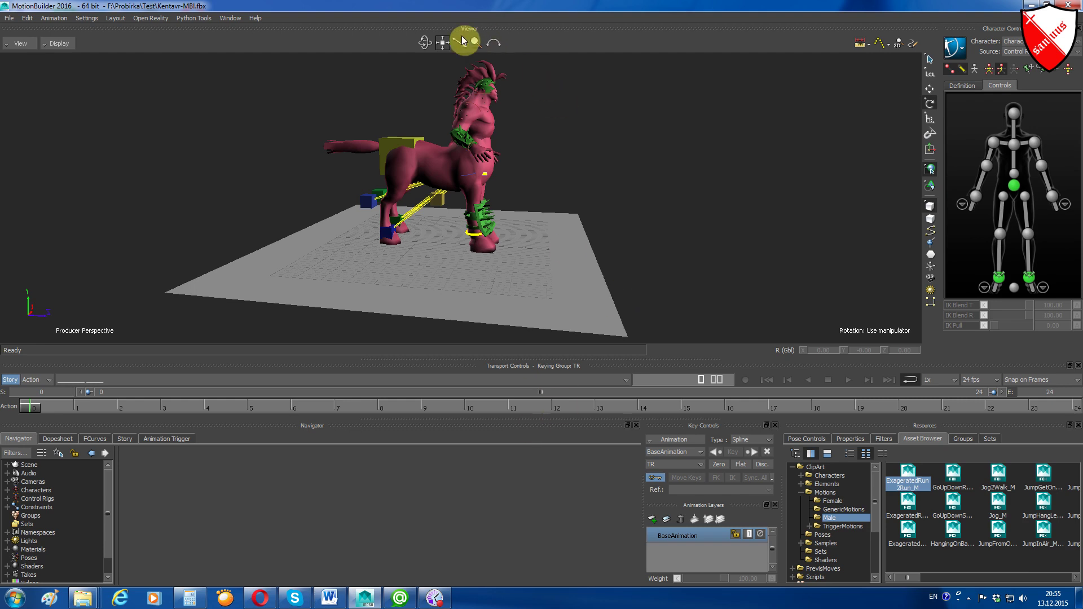
Lift the right front ankle effector up and forward to test the centaur rig
drag(442, 42, 451, 50)
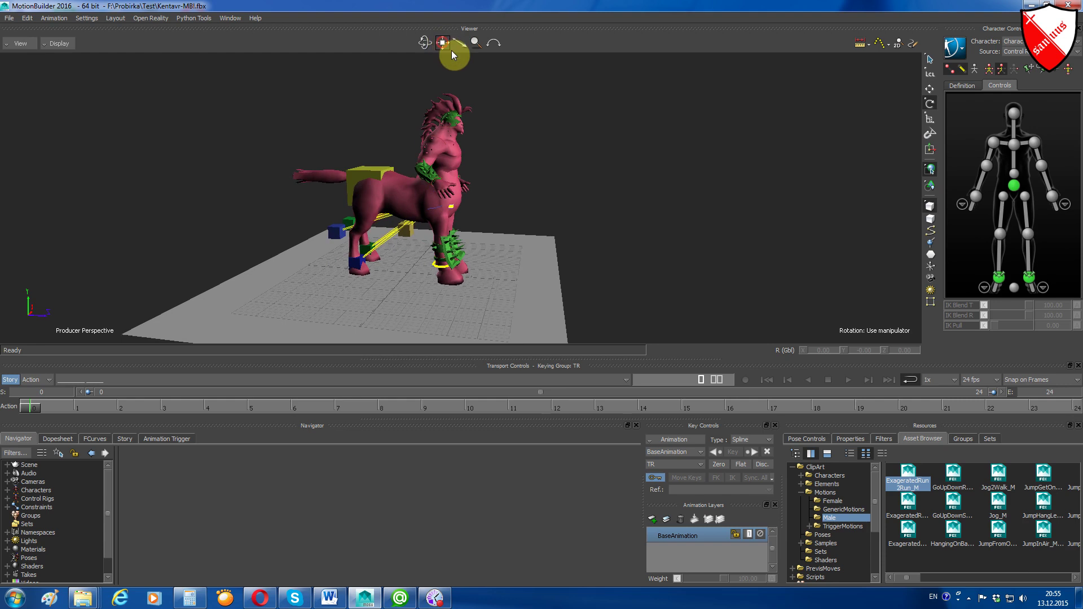
drag(346, 224, 350, 214)
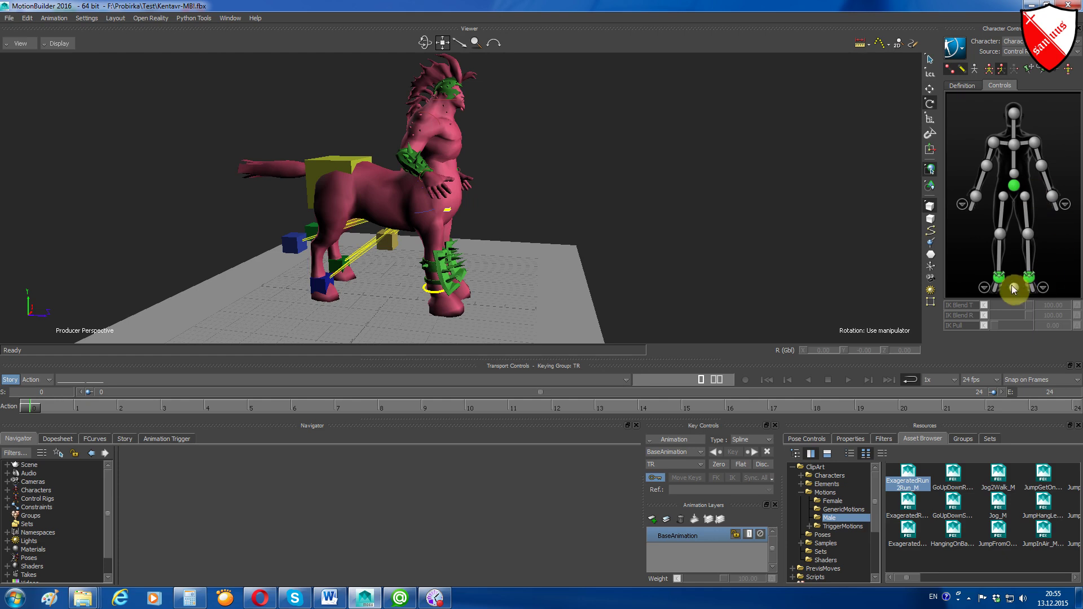
click(999, 277)
click(929, 89)
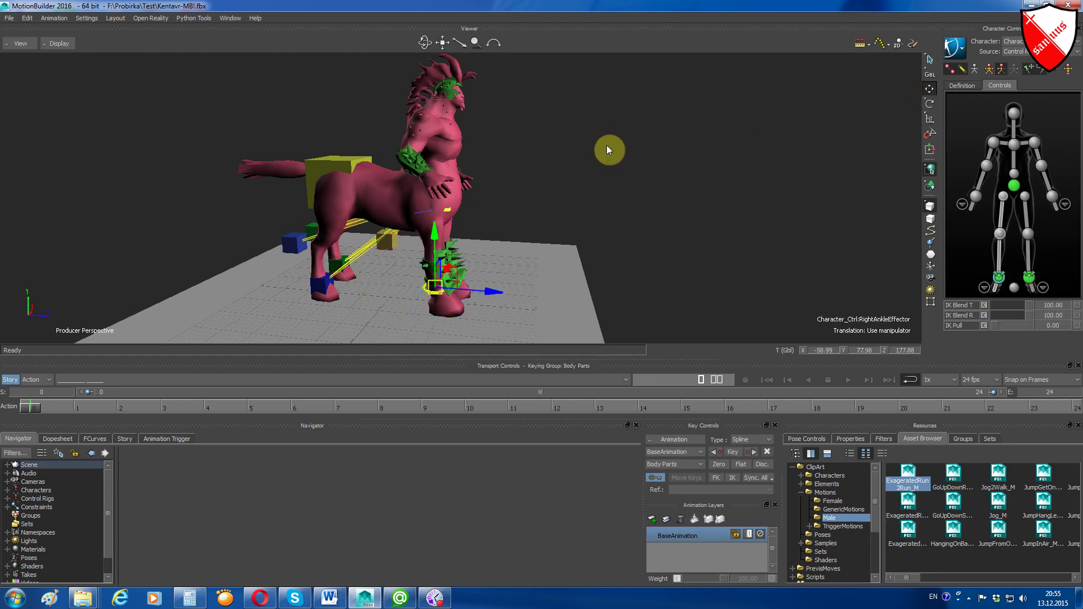
drag(408, 285, 422, 279)
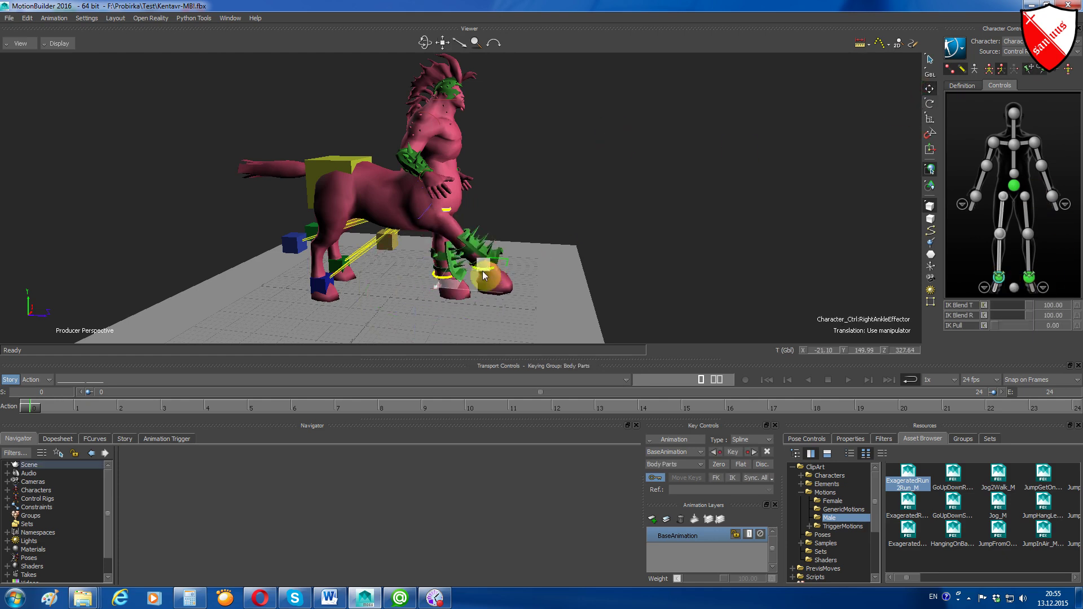
drag(422, 278, 483, 268)
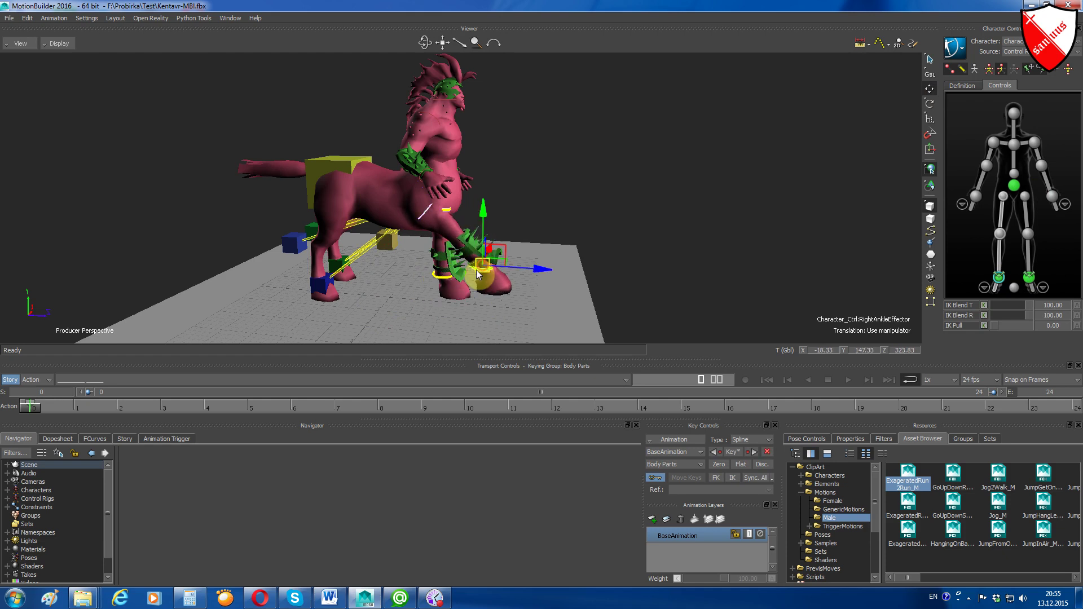
click(327, 286)
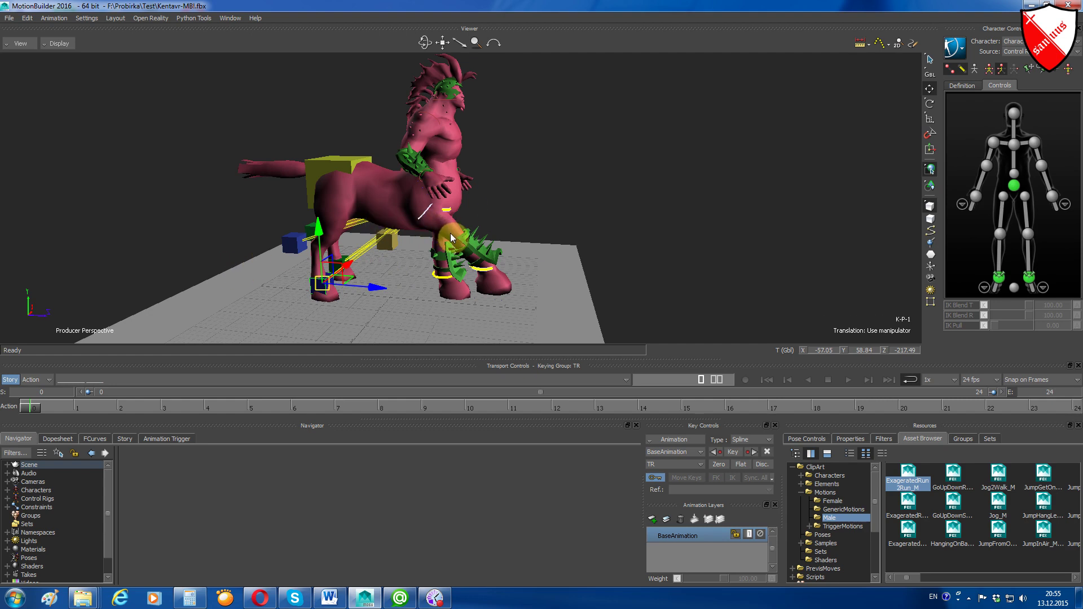
click(450, 233)
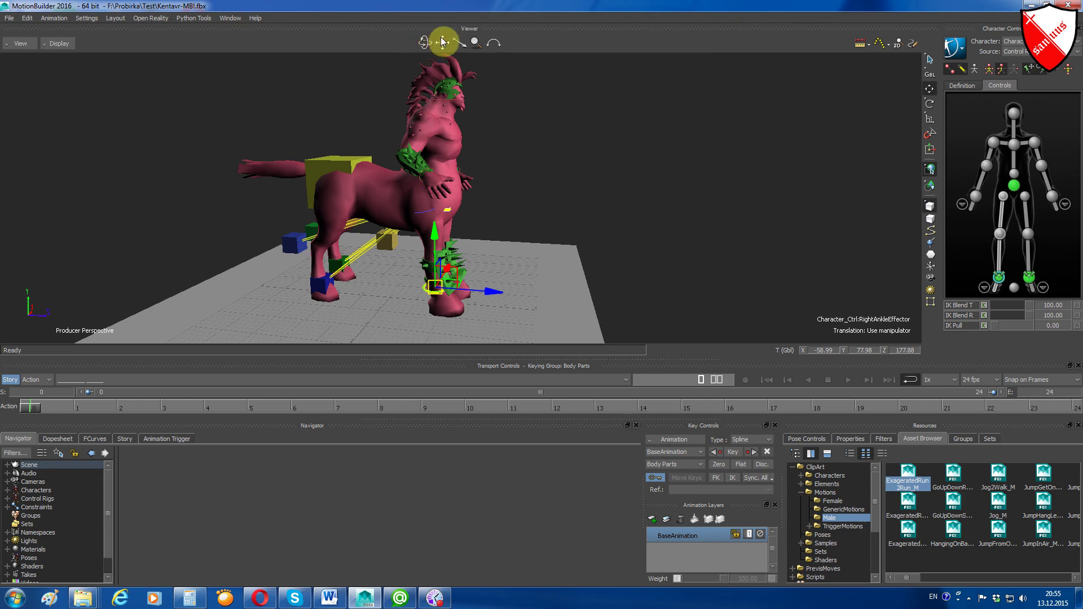
Reposition the right front foot and shift the K-P-1 hind foot box
drag(445, 41, 418, 52)
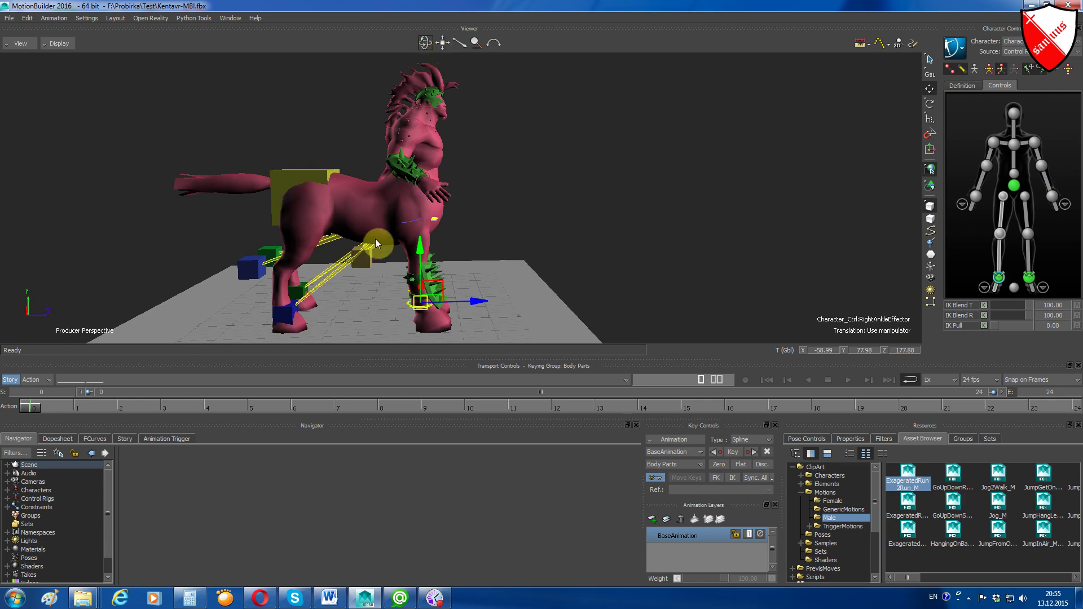
drag(429, 303, 477, 285)
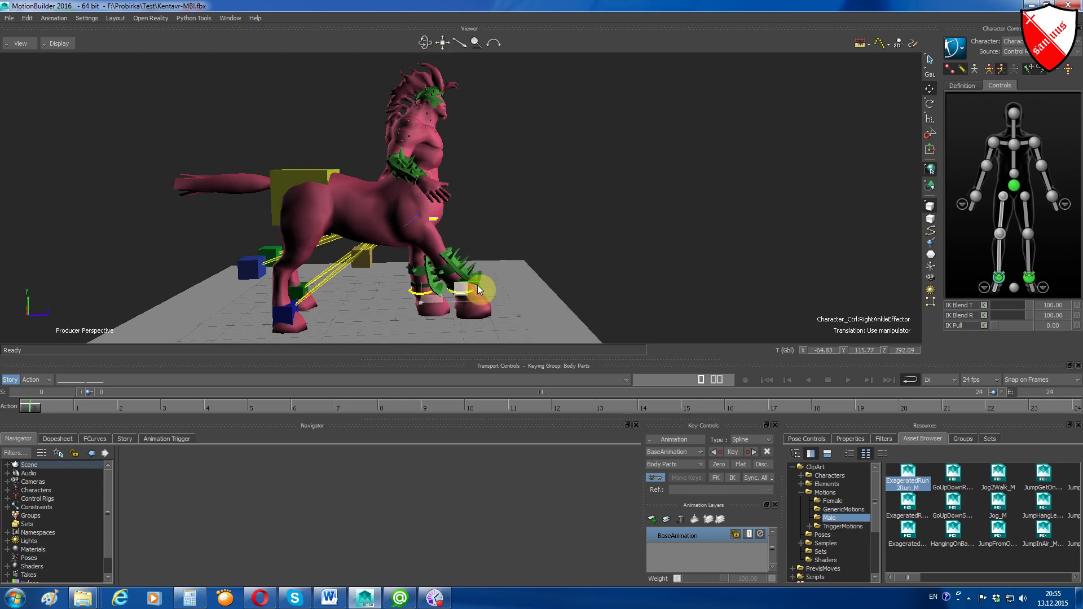
drag(274, 315, 374, 300)
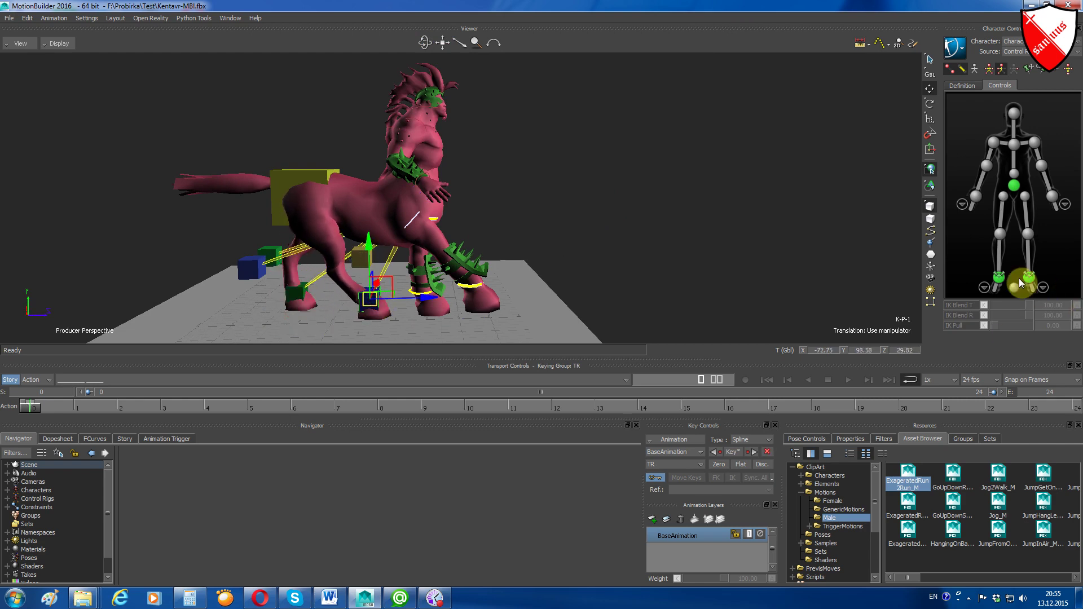
click(997, 277)
click(466, 280)
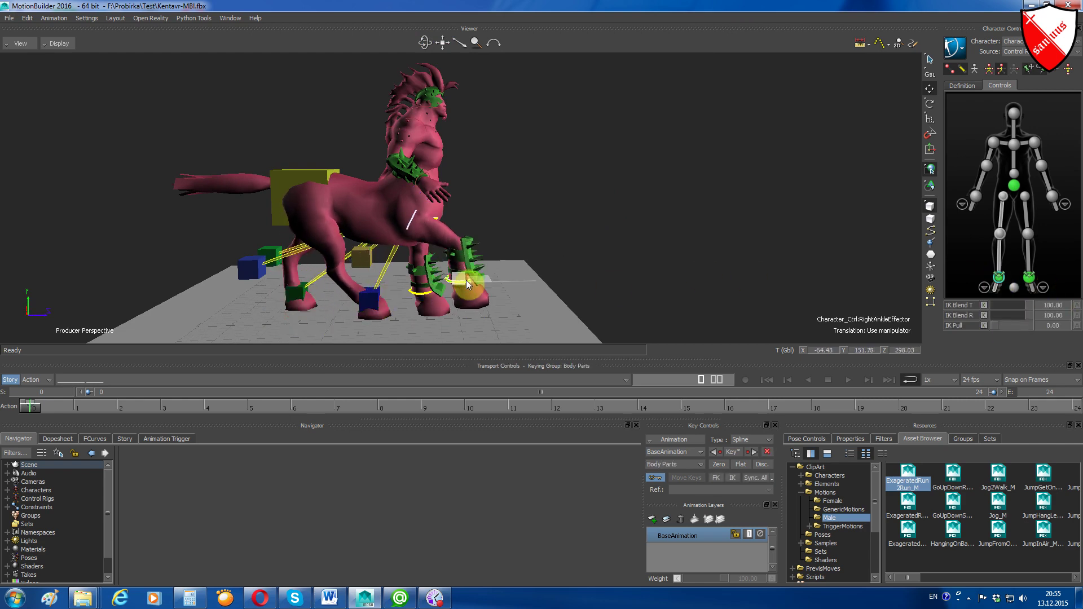
click(379, 294)
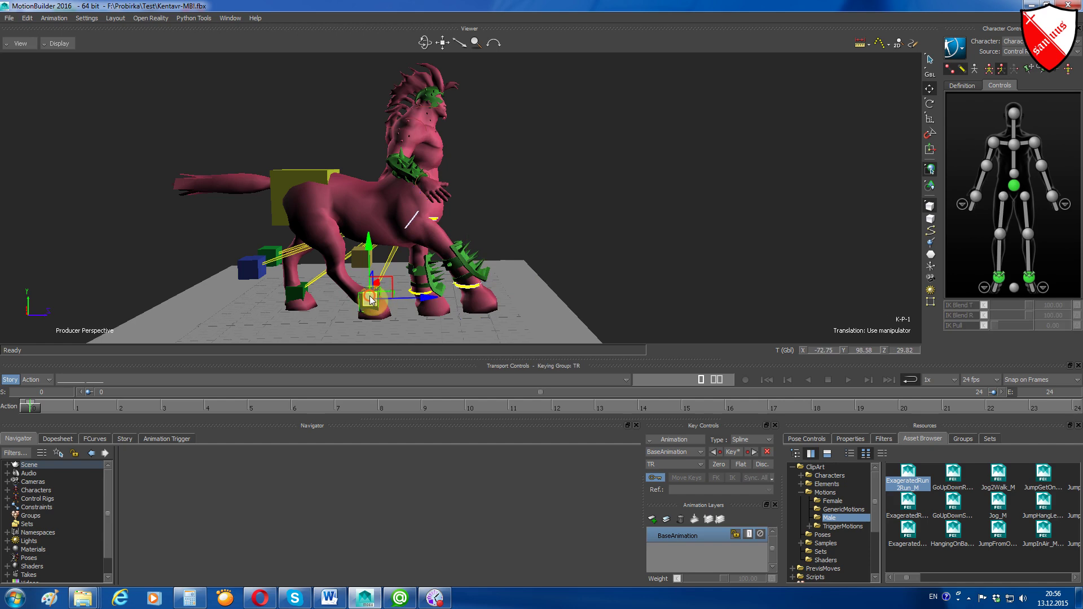
drag(369, 298, 284, 309)
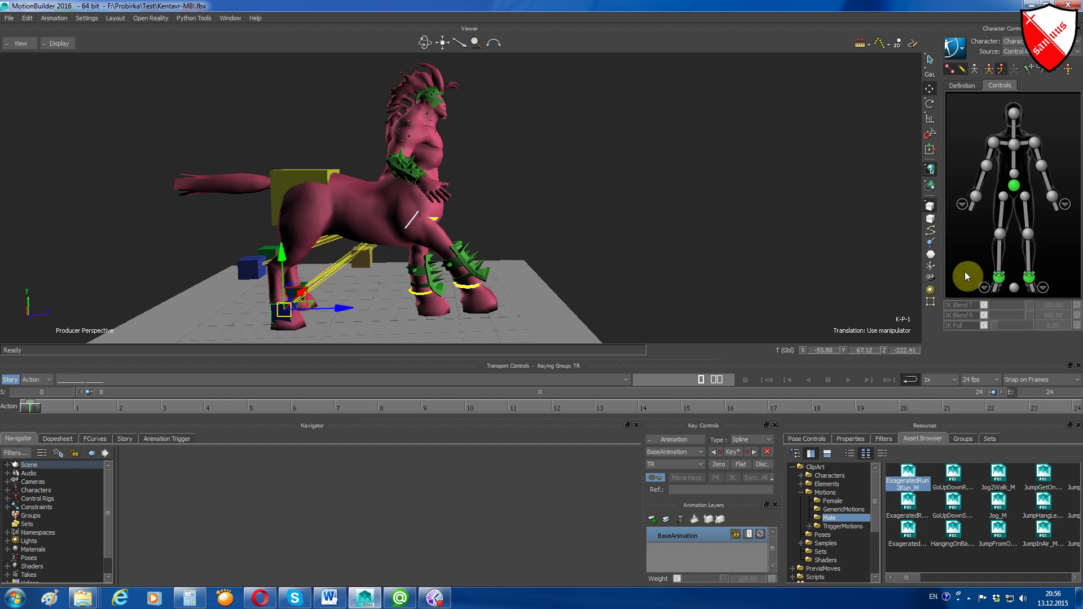
click(993, 278)
click(998, 282)
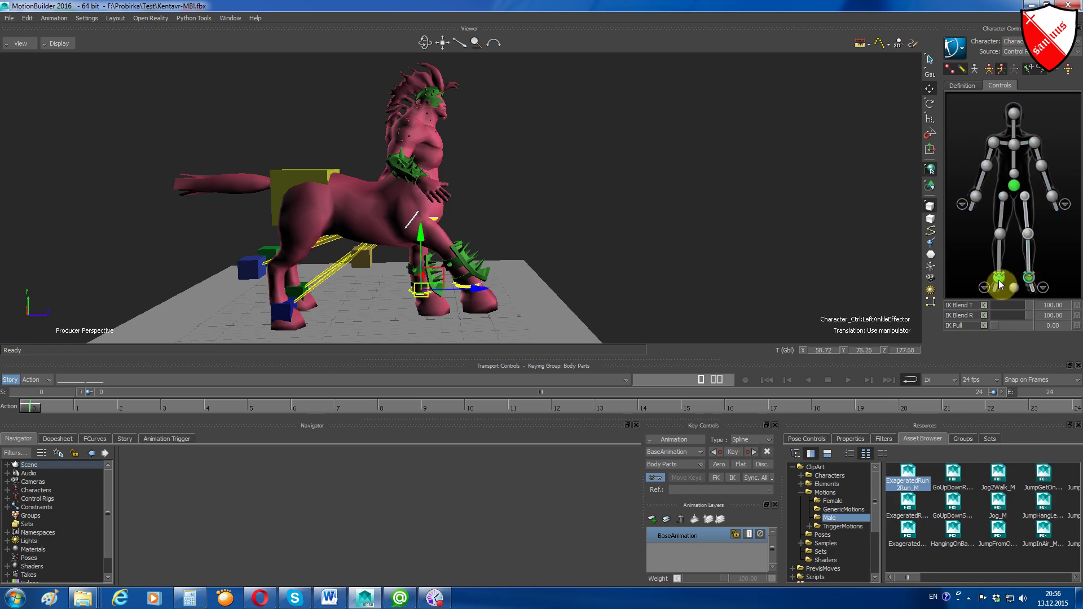
drag(471, 276, 426, 286)
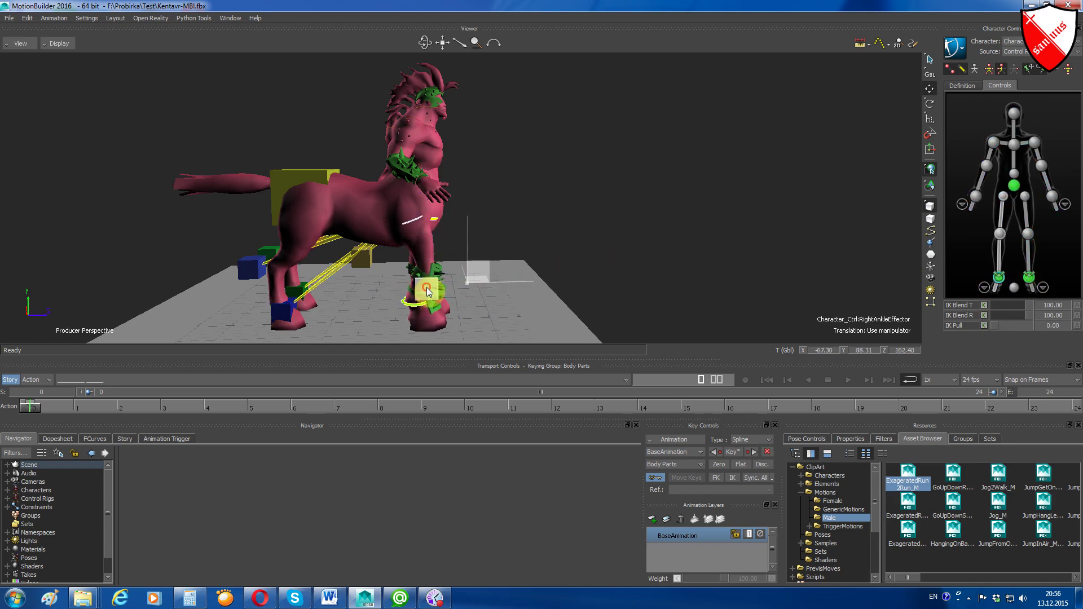
click(988, 124)
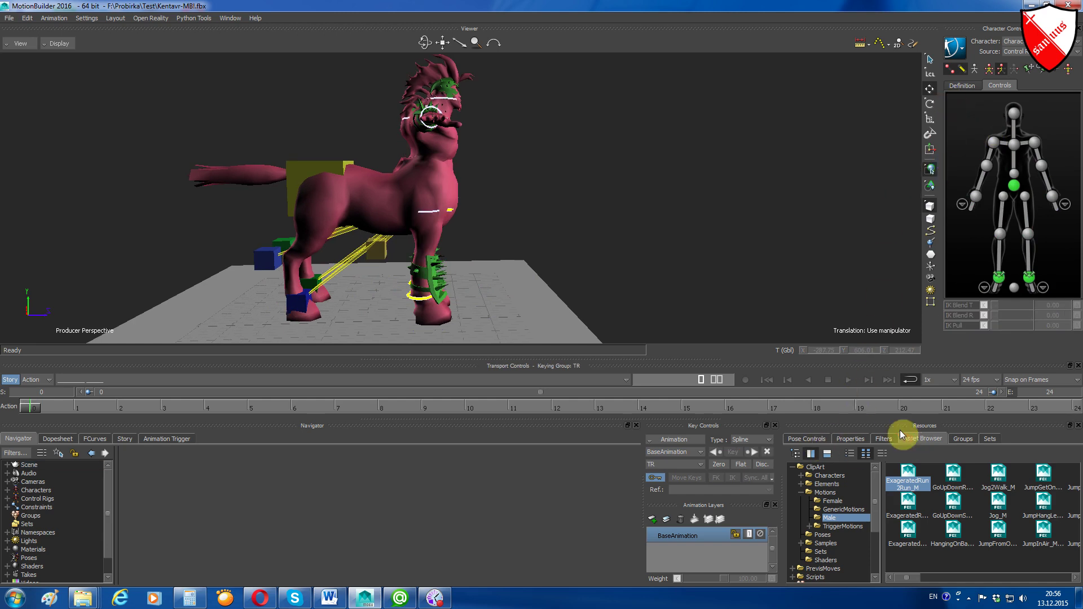
Drag a Position and a Rotation constraint from Templates > Constraints into the viewer
click(793, 467)
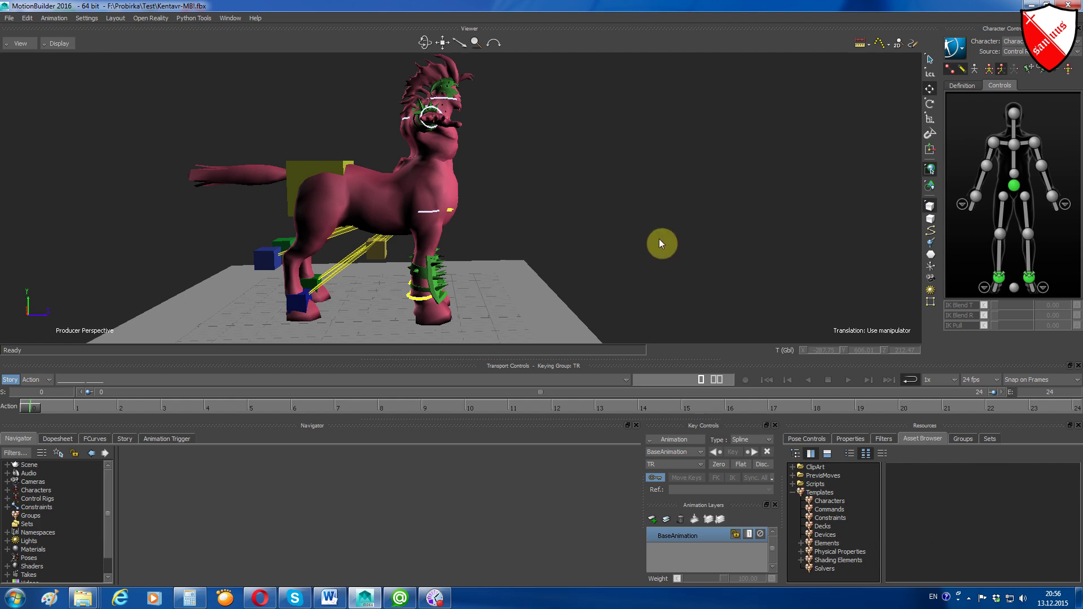
click(821, 525)
click(826, 517)
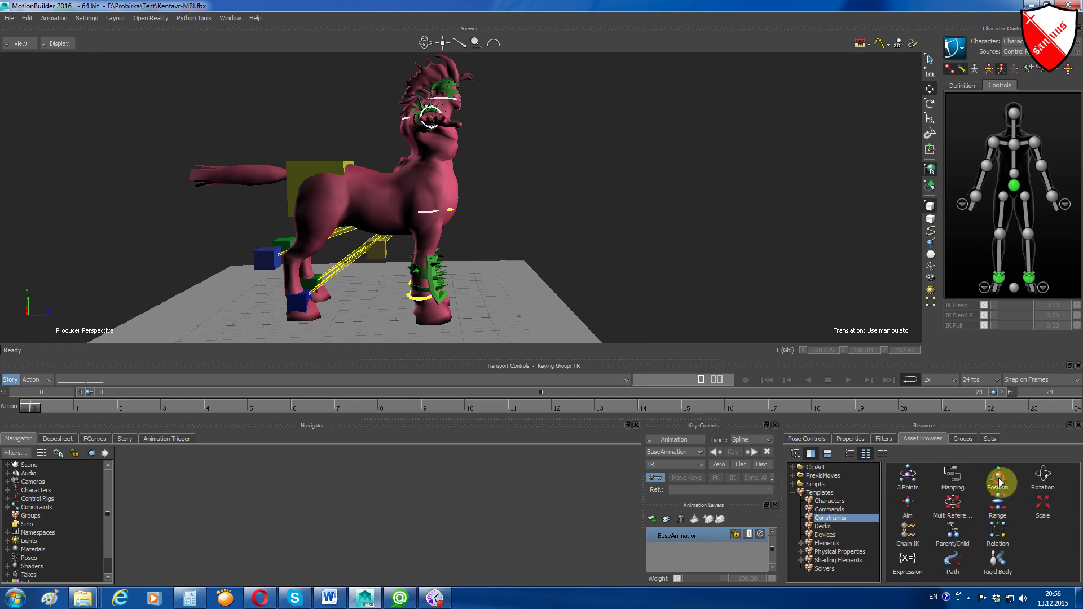
mouse_move(998, 477)
mouse_down()
mouse_move(867, 348)
mouse_move(662, 252)
mouse_up()
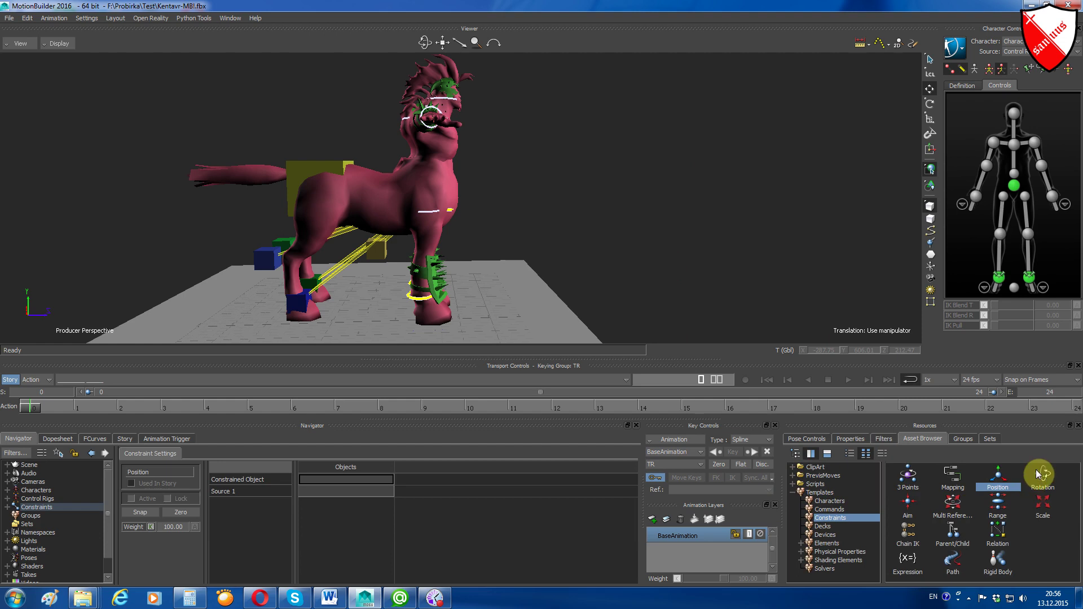
drag(1036, 471, 665, 219)
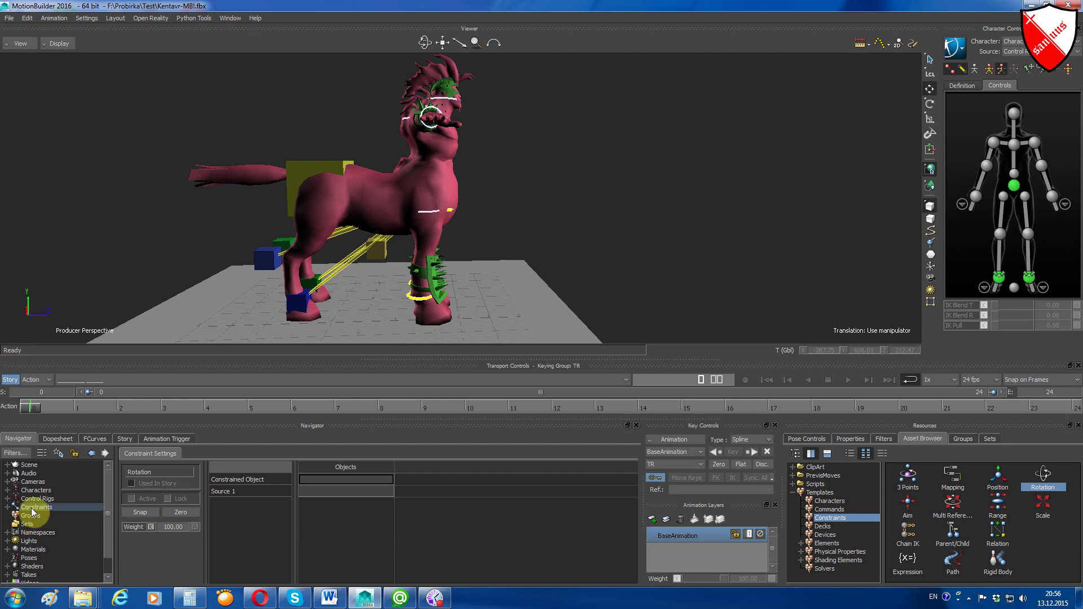
Rename the new Position constraint to L-S-T
click(8, 508)
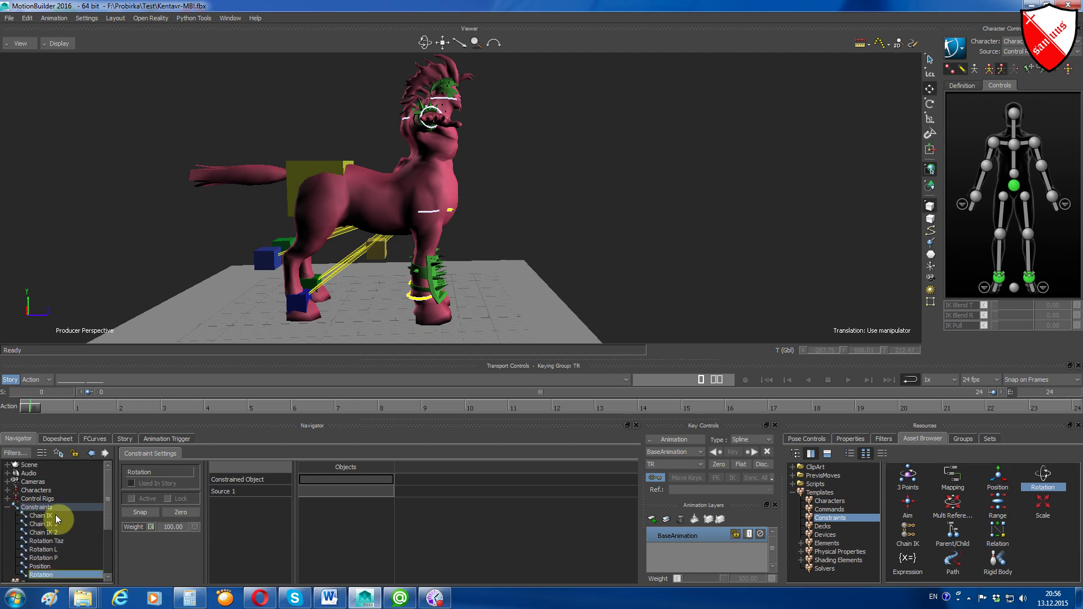
drag(109, 504, 106, 530)
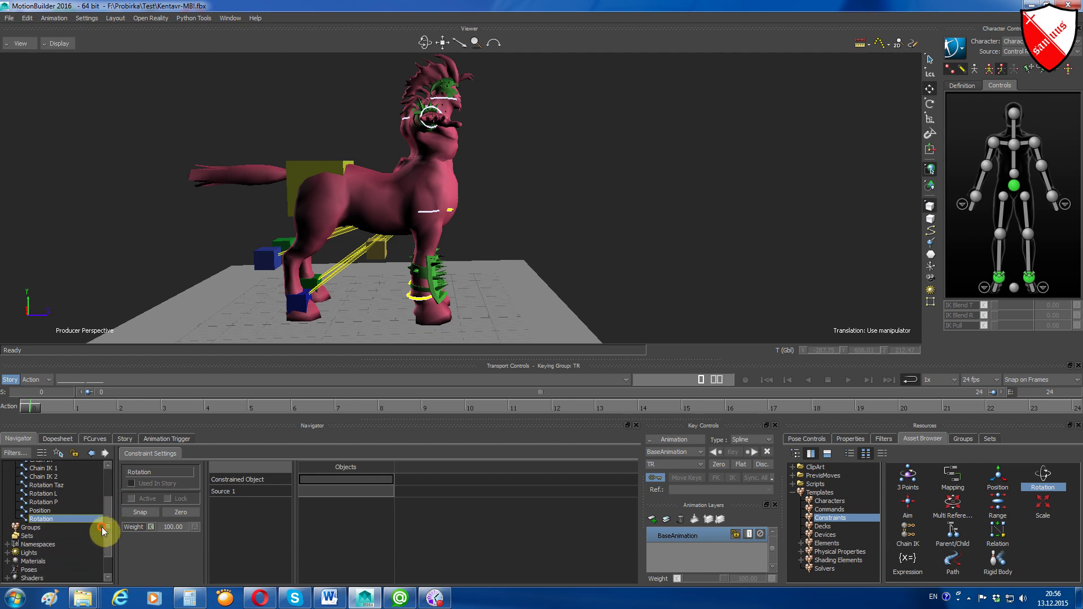
click(44, 510)
right_click(44, 511)
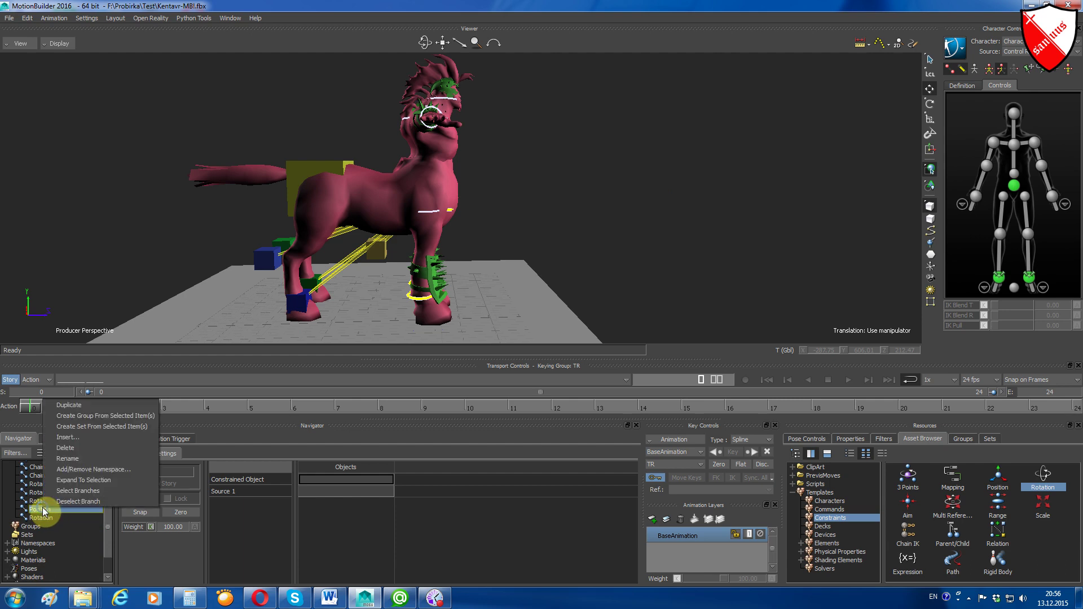
click(78, 458)
key(BackSpace)
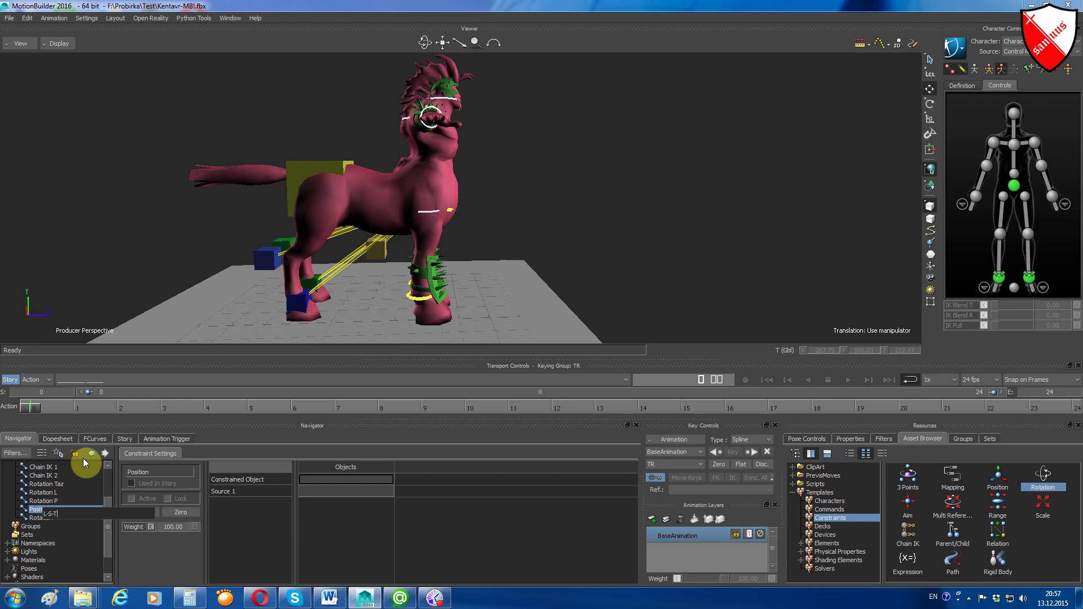
key(Return)
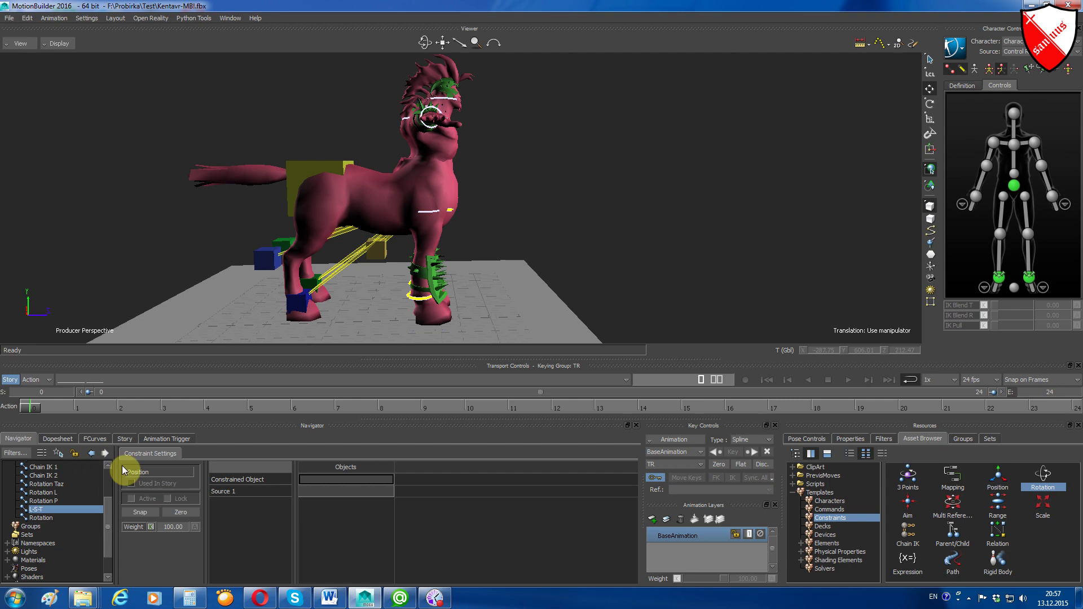
Rename the Rotation constraint to L-S-R and select L-S-T in the Navigator
right_click(40, 519)
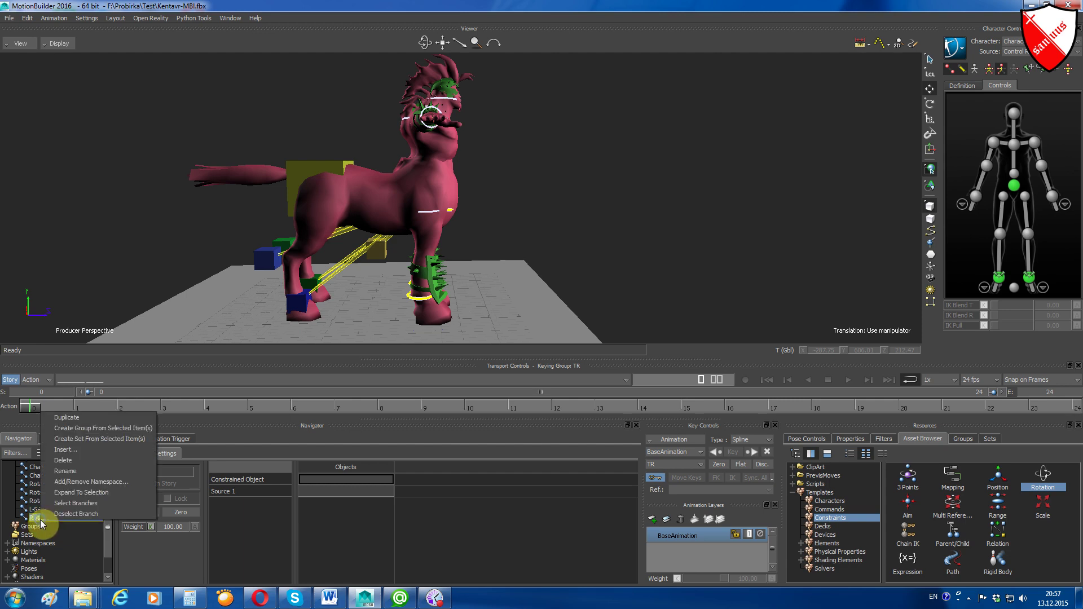
click(78, 470)
key(BackSpace)
text(L-S-)
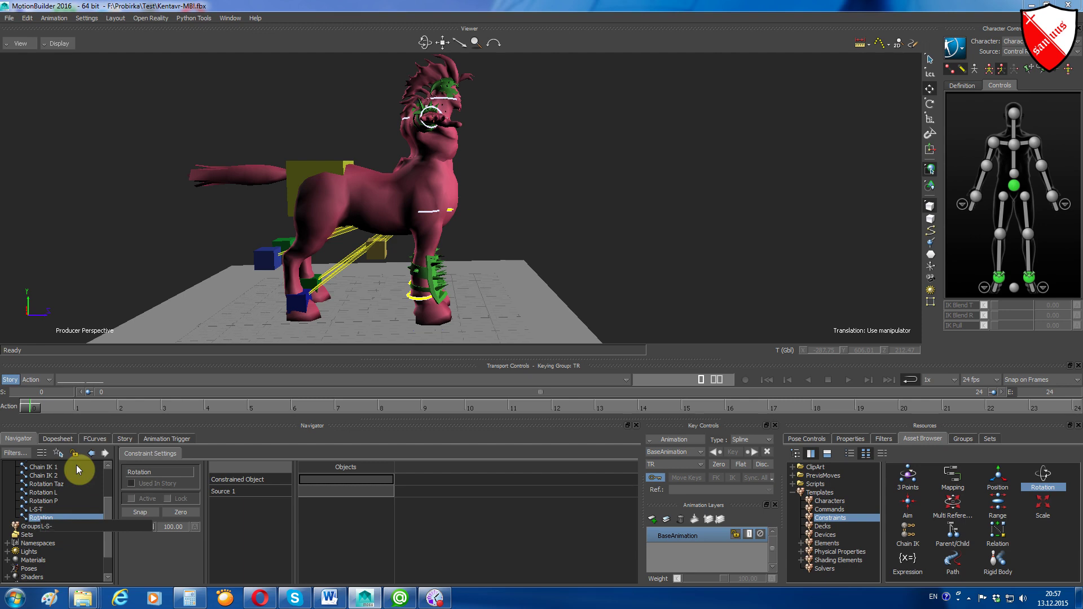
text(R)
key(Return)
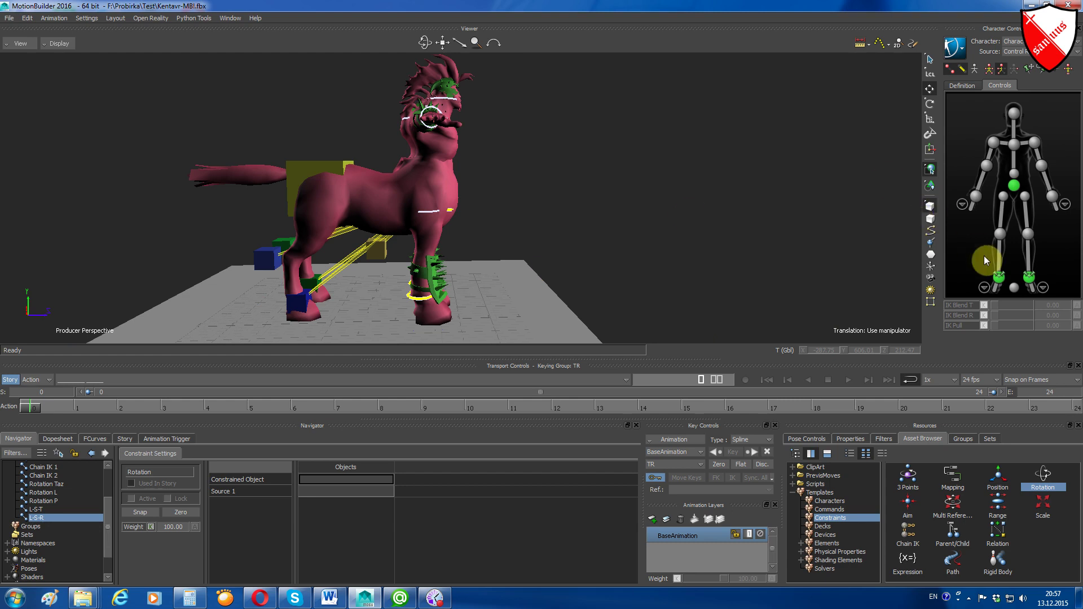
click(999, 277)
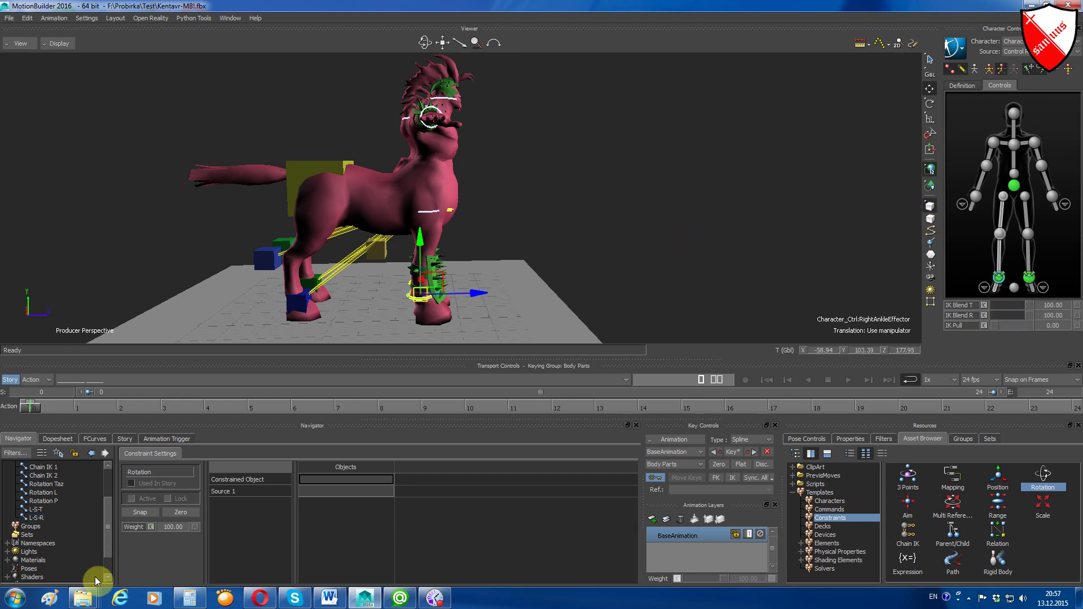
click(33, 510)
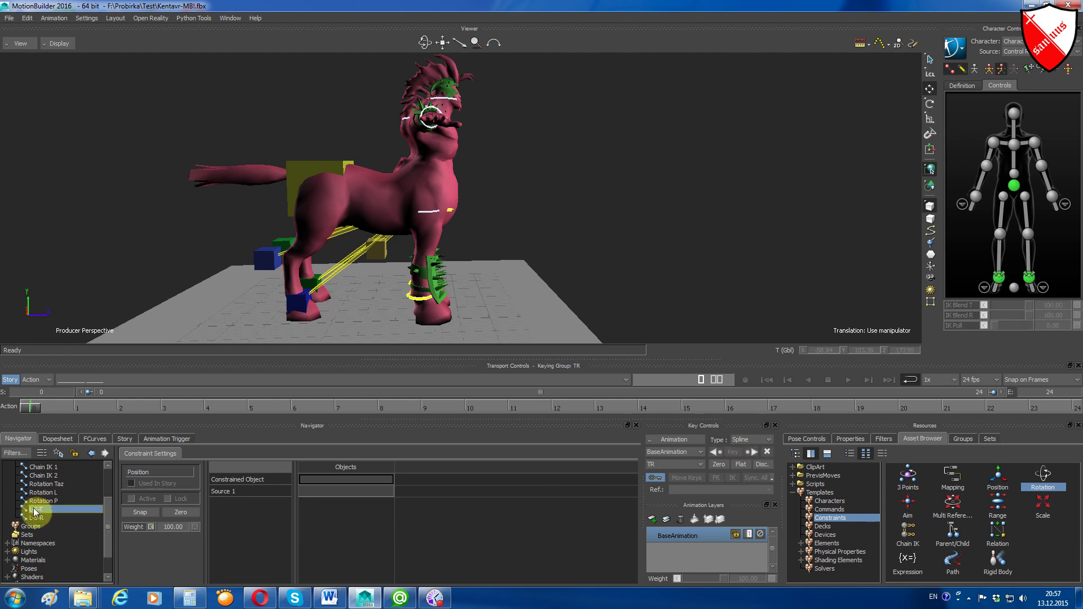
drag(108, 532, 108, 508)
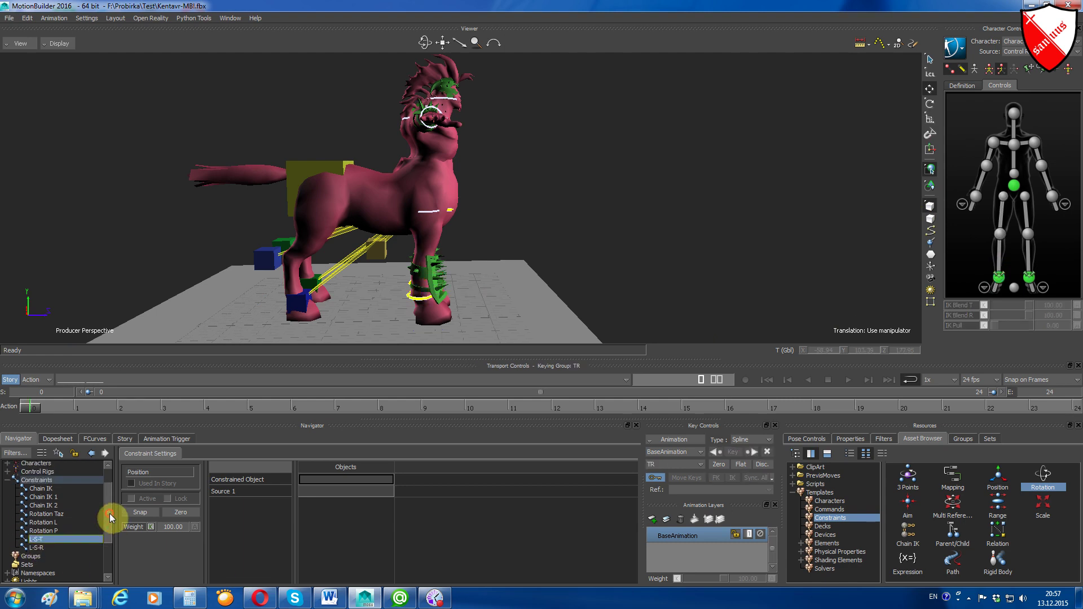
Set K-P-1 as L-S-T's constrained object and Character_Ctrl:RightAnkleEffector as Source 1
click(306, 306)
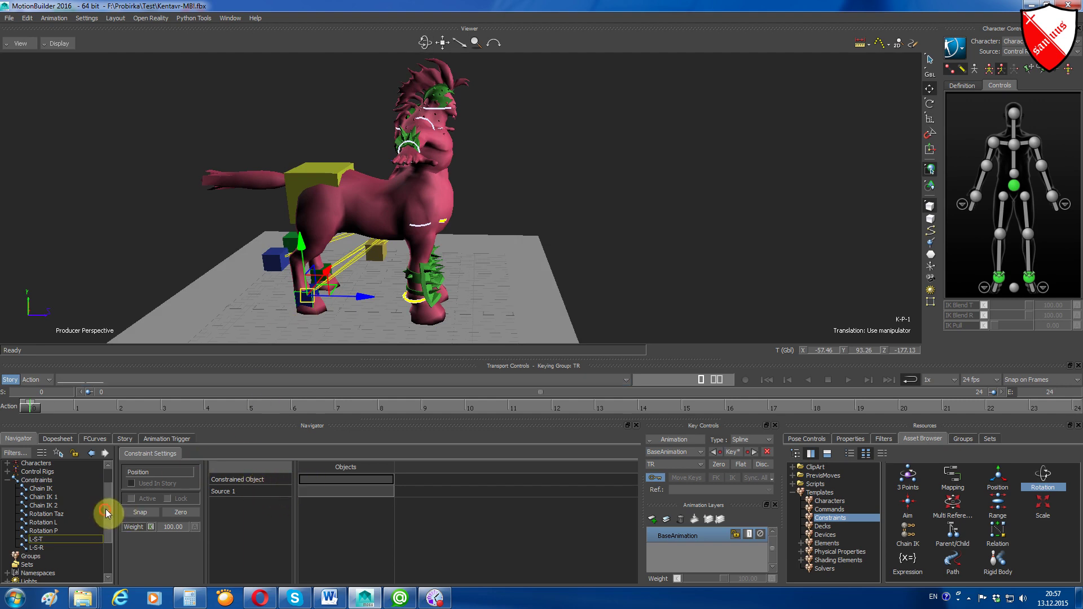
scroll(106, 509, up, 1)
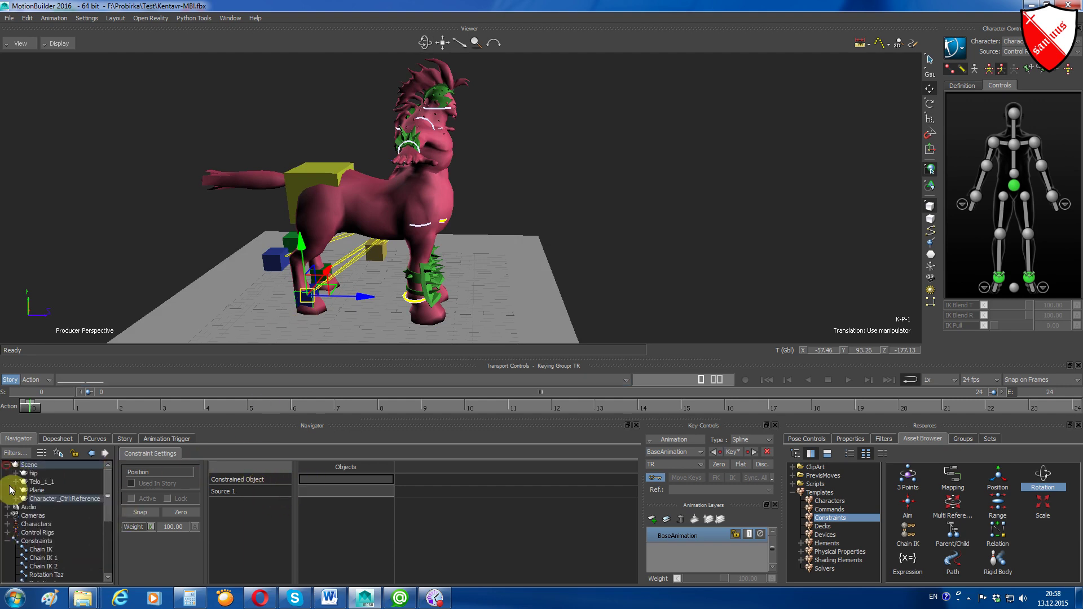
double_click(17, 500)
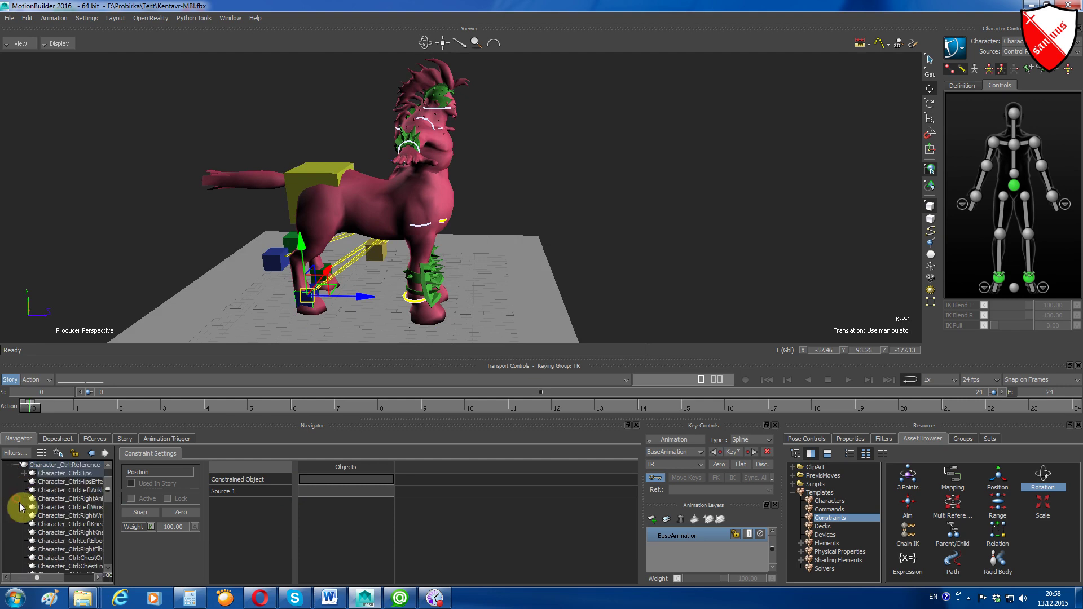
double_click(28, 473)
drag(113, 498, 170, 498)
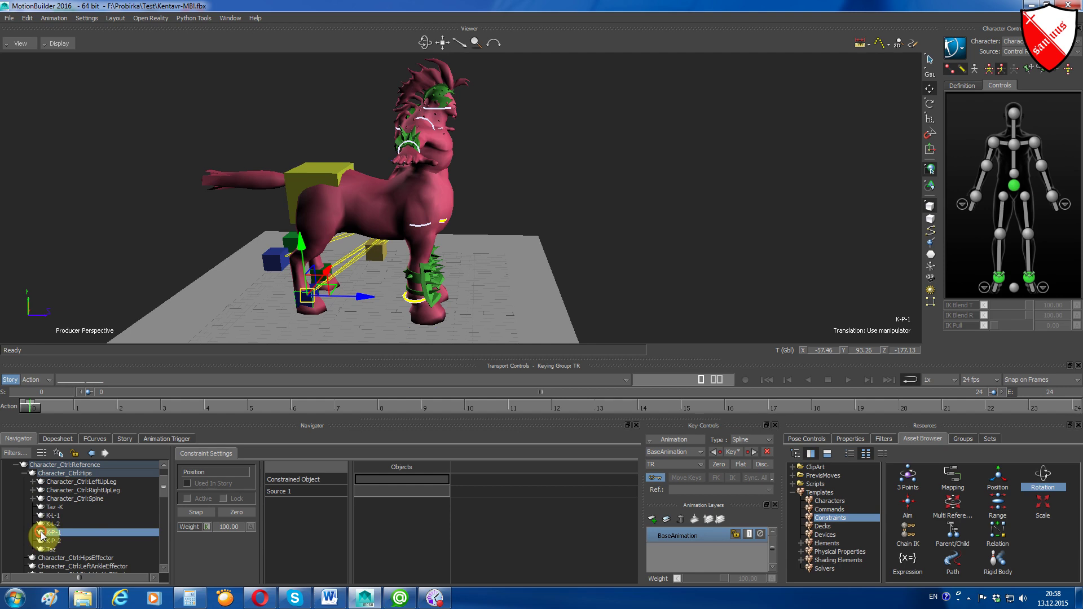
drag(43, 542, 370, 478)
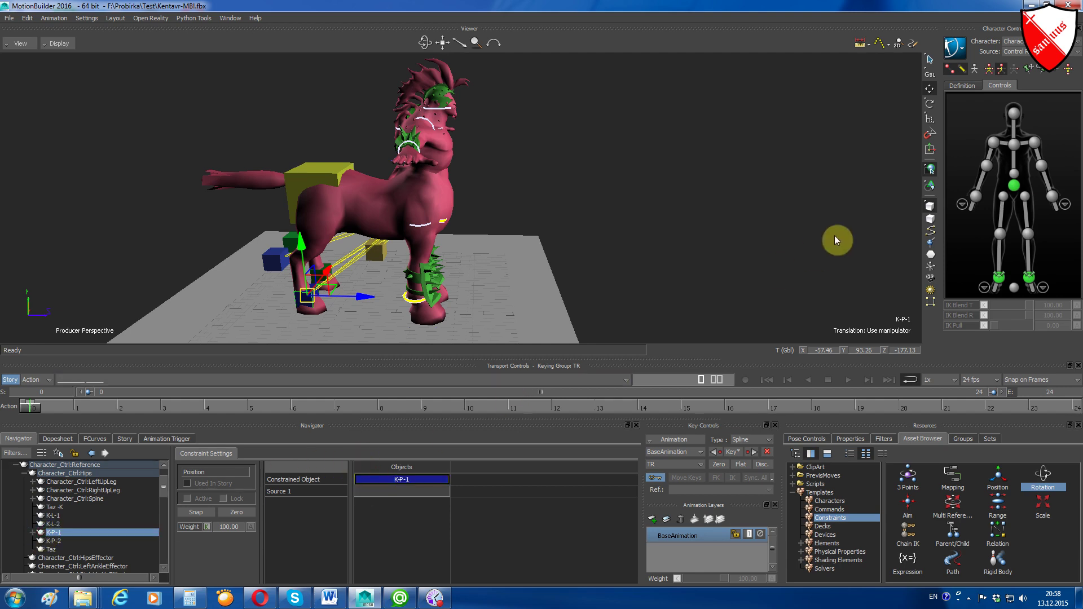
click(997, 276)
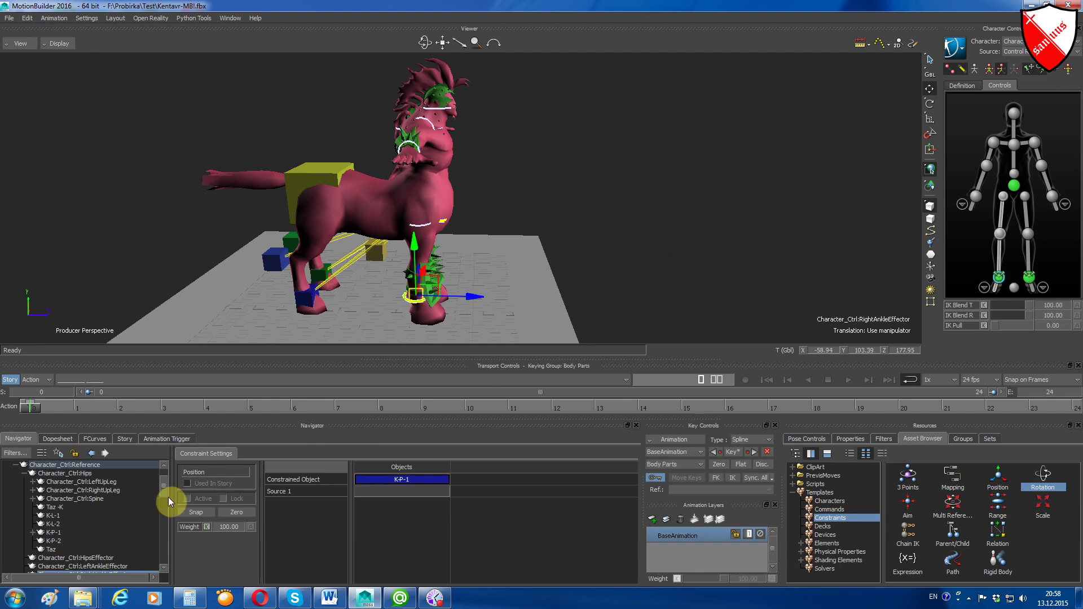
drag(164, 491, 165, 506)
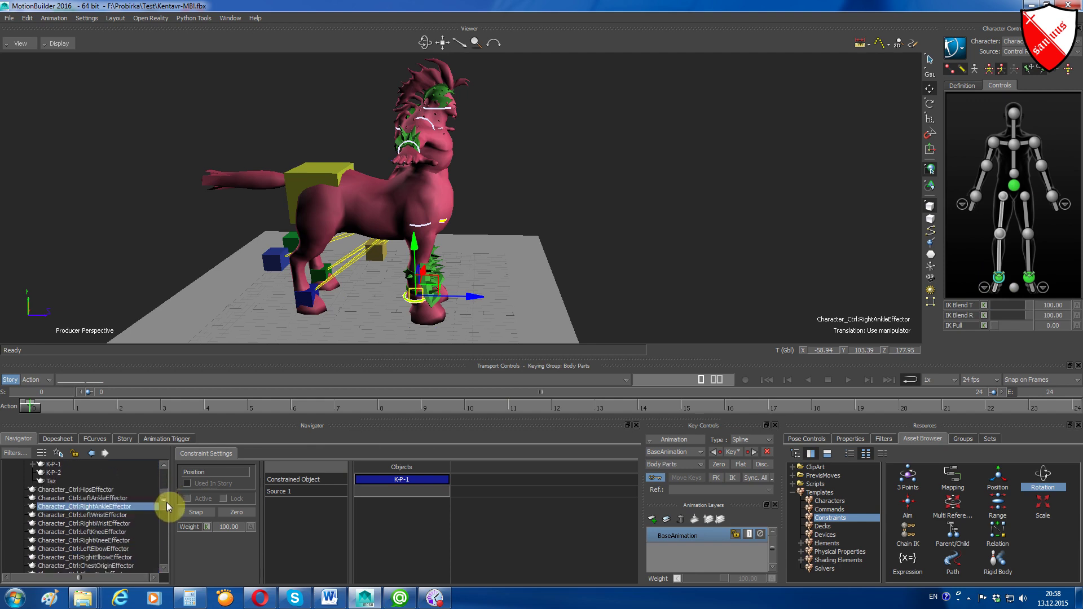
drag(43, 485, 380, 489)
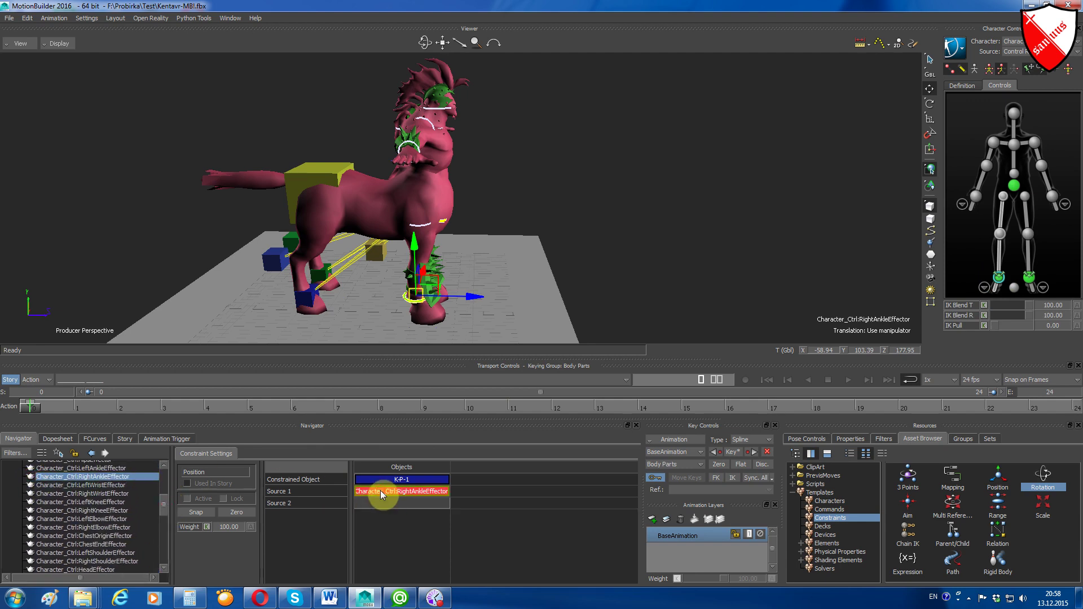
Activate L-S-T, test it by moving K-P-1, then select the L-S-R constraint
click(186, 498)
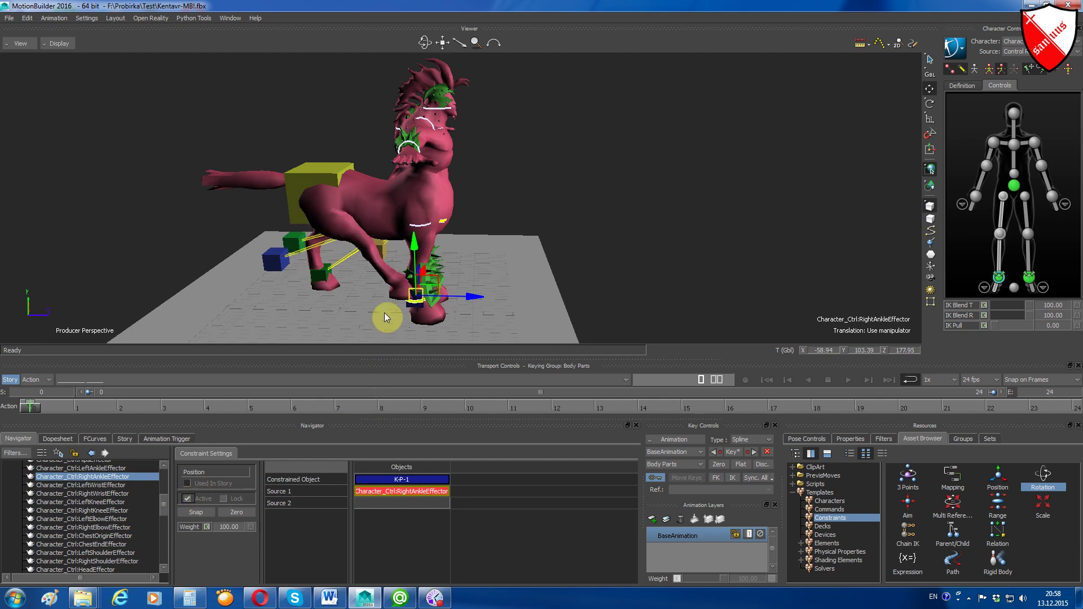
ctrl+drag(390, 311, 382, 246)
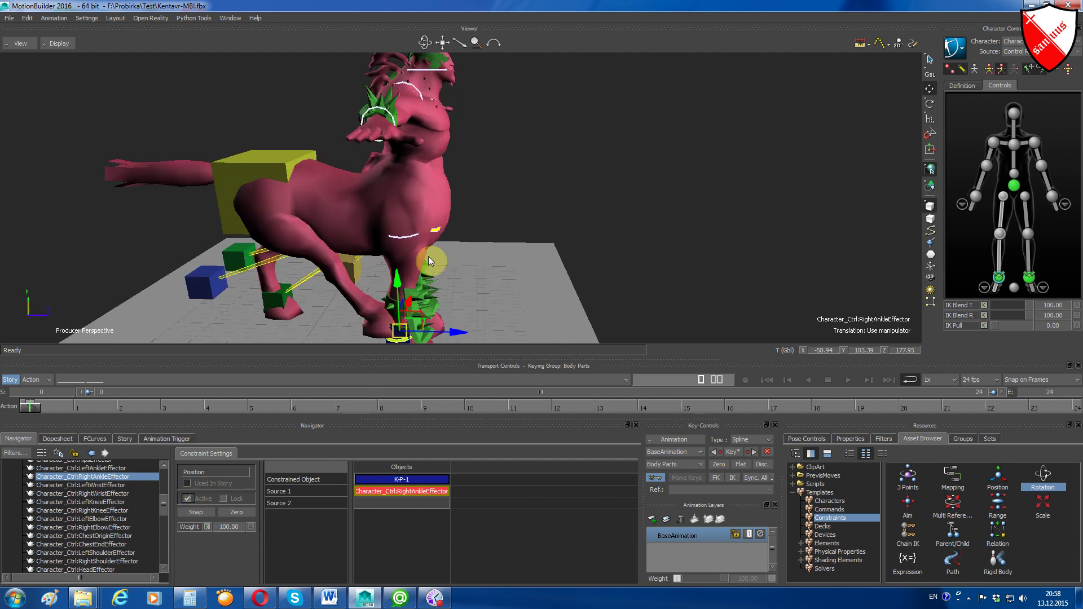
drag(444, 43, 446, 43)
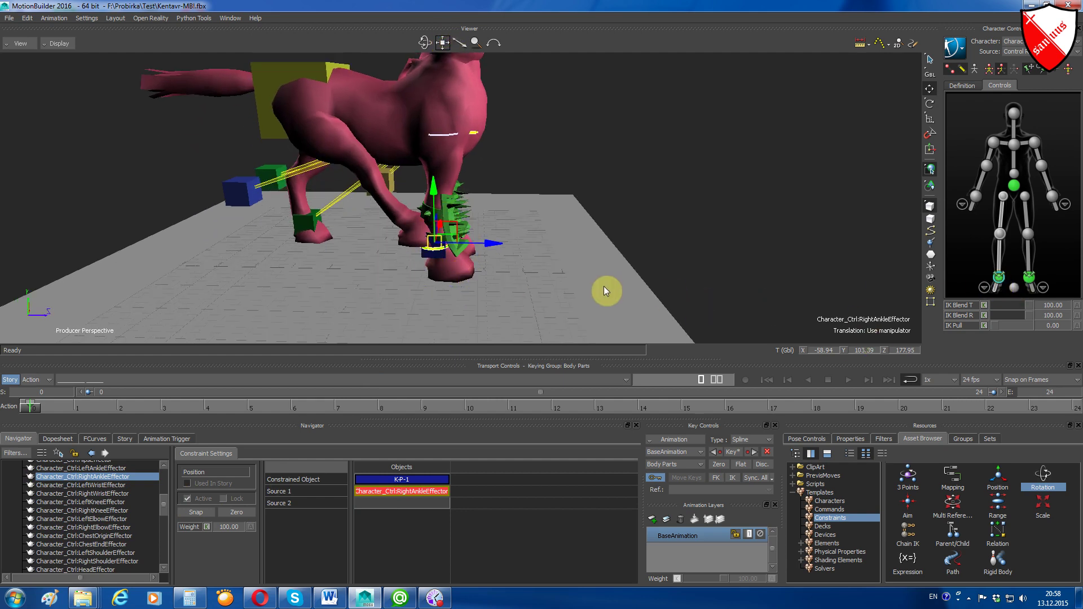
scroll(429, 254, up, 2)
click(420, 276)
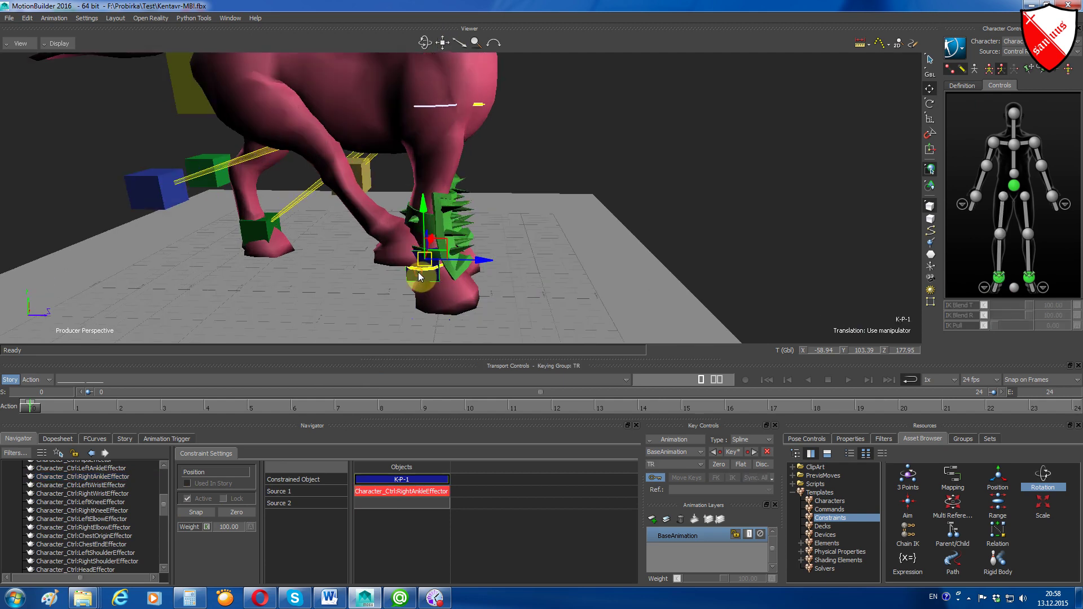
drag(420, 276, 263, 268)
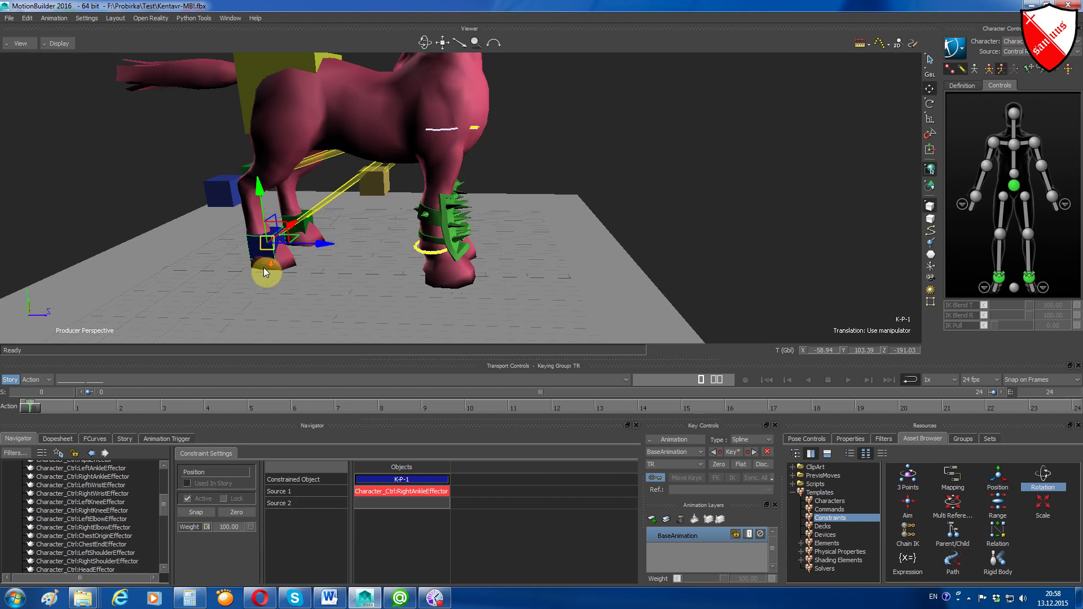
click(443, 42)
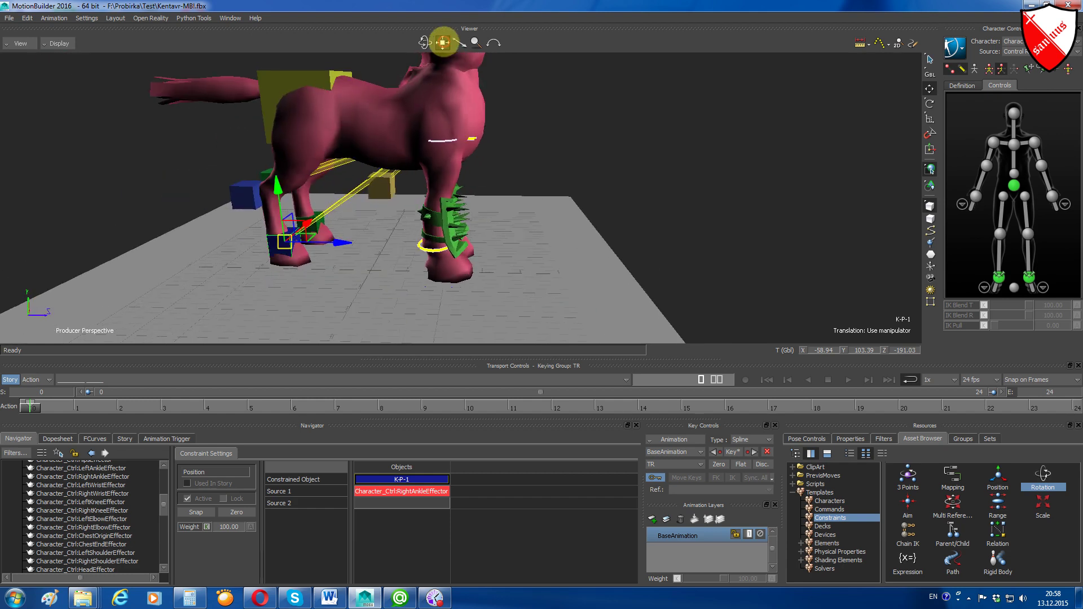
drag(161, 502, 162, 538)
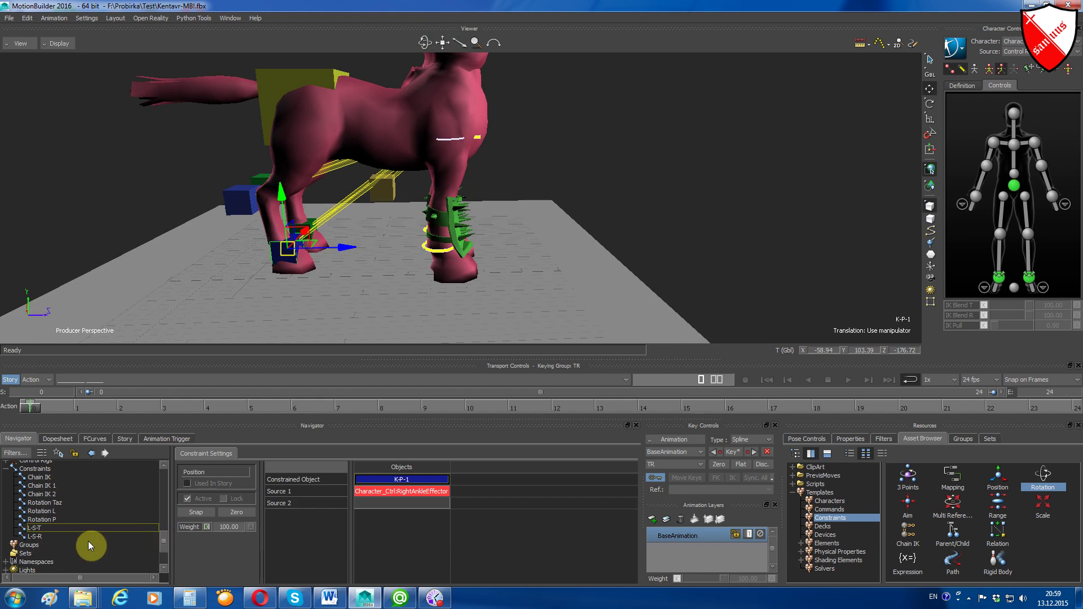
click(35, 536)
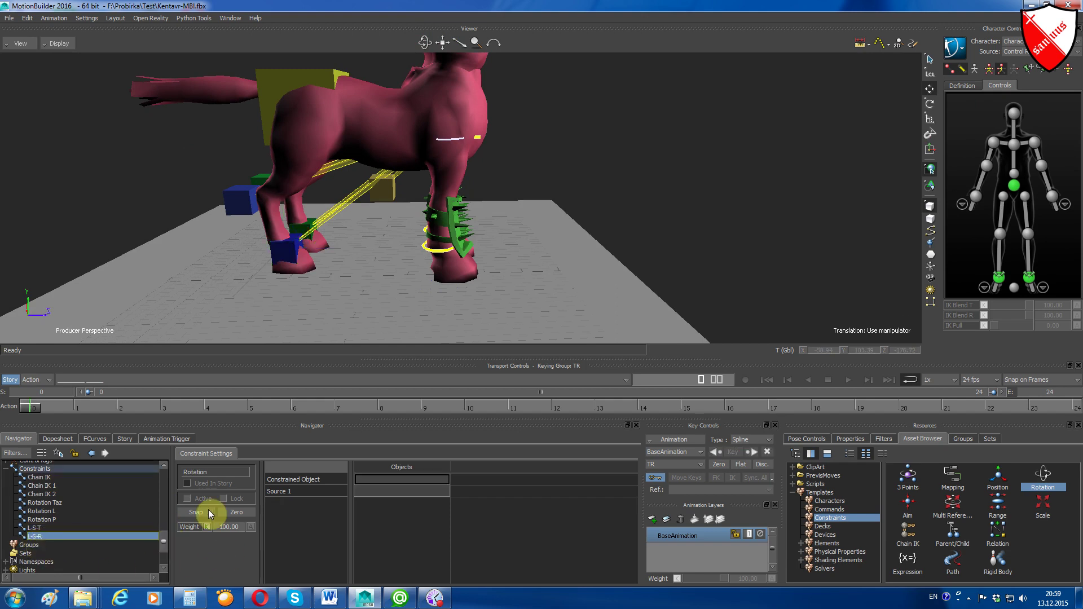
Set K-P-1 as L-S-R's constrained object and the right ankle effector as its source
click(288, 245)
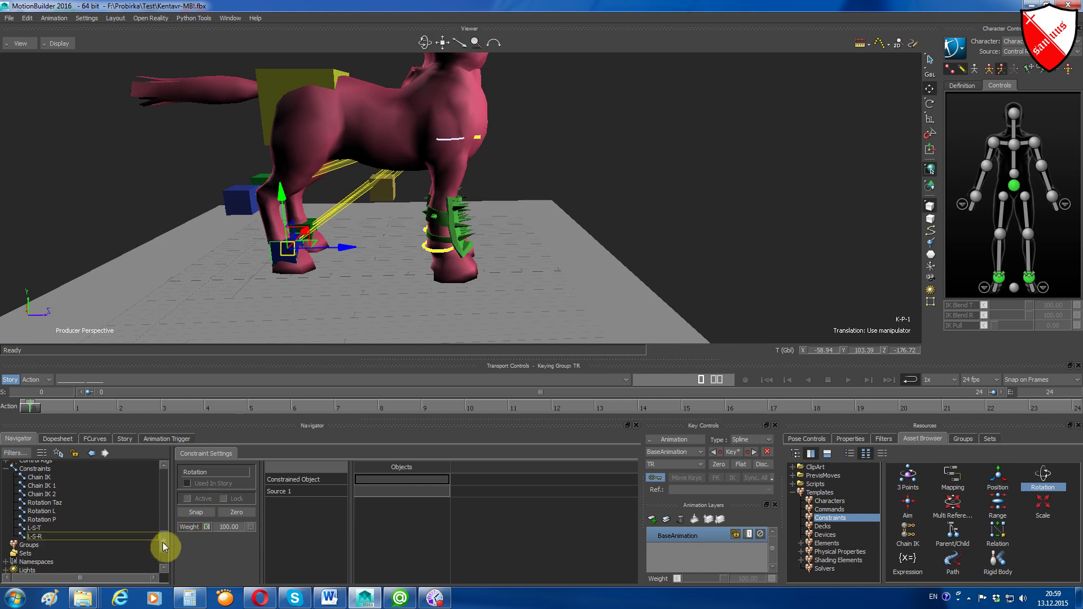
drag(163, 543, 168, 496)
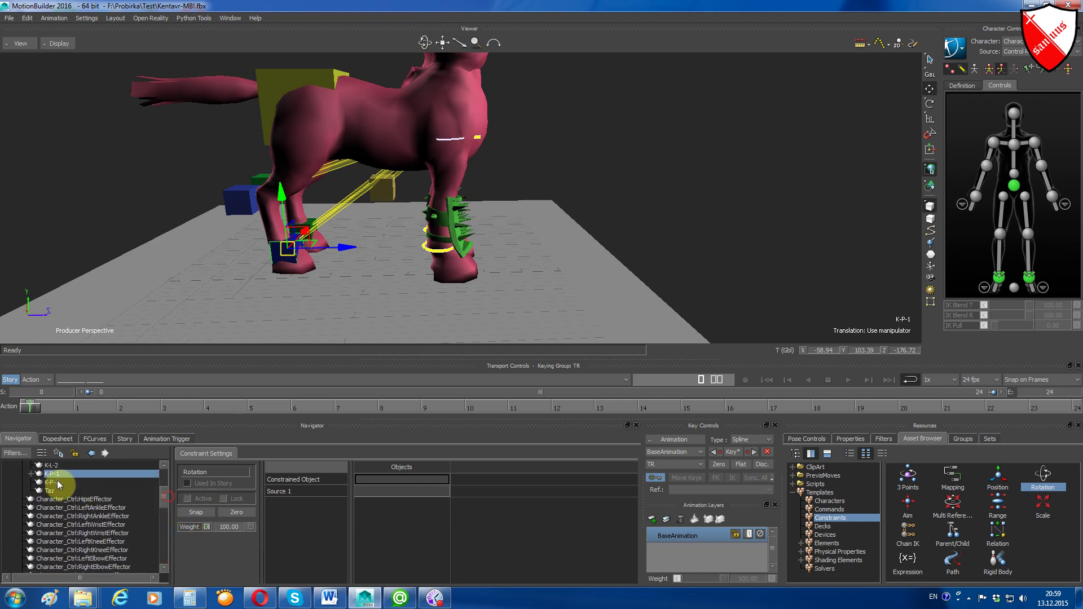
drag(59, 484, 377, 483)
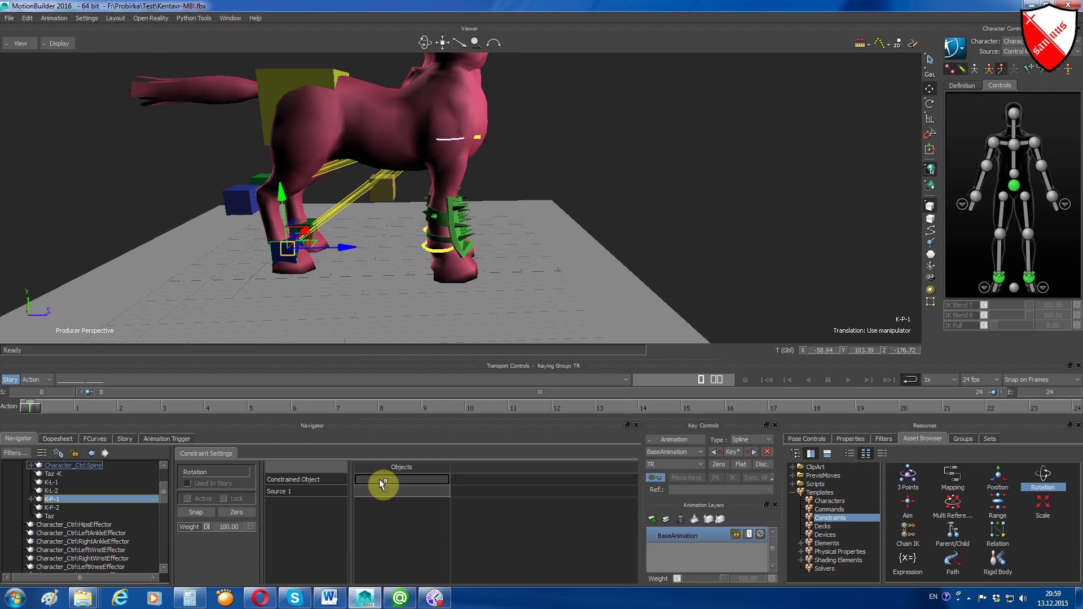
drag(378, 479, 379, 479)
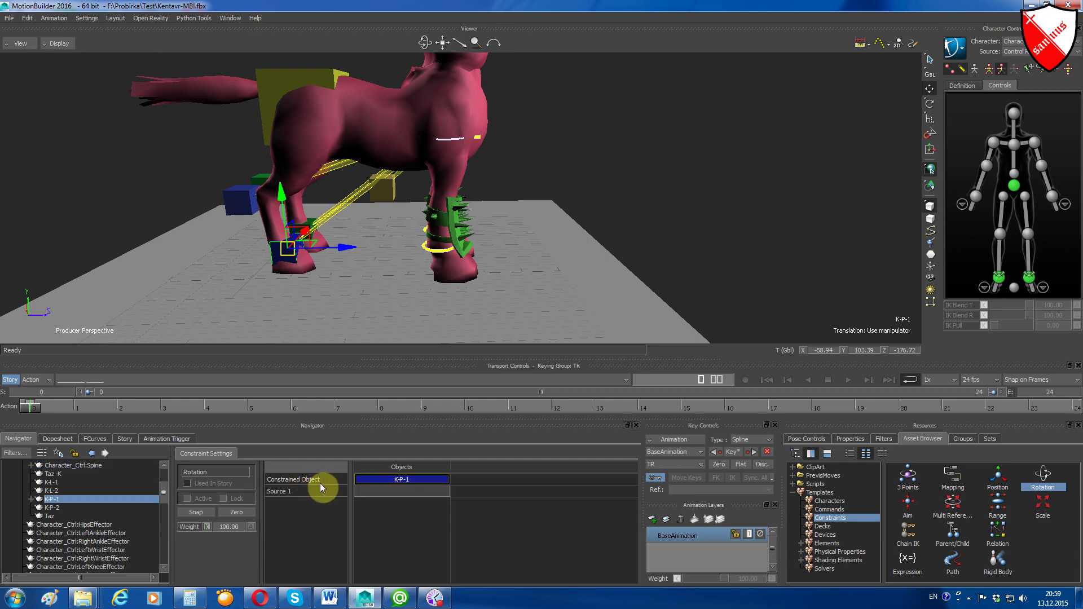
click(999, 278)
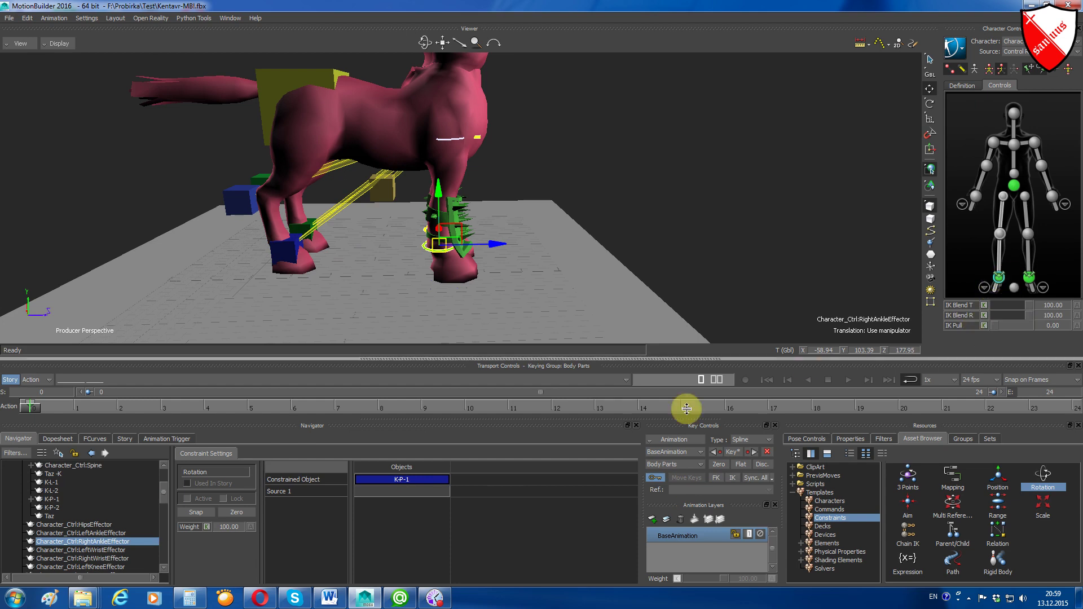
drag(47, 543, 421, 492)
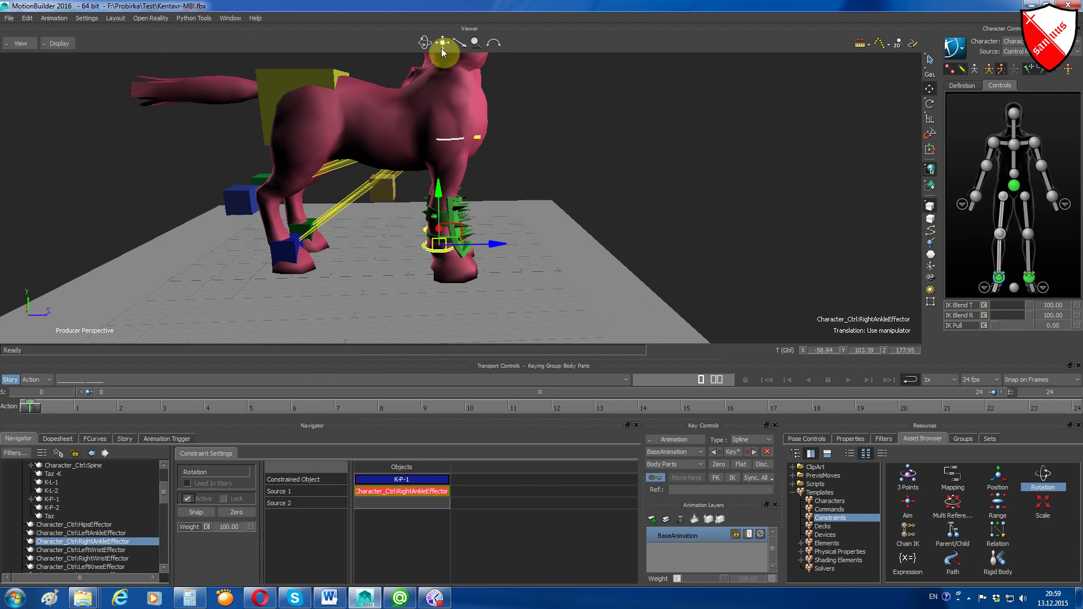
Add another Position constraint to the scene
drag(427, 42, 328, 224)
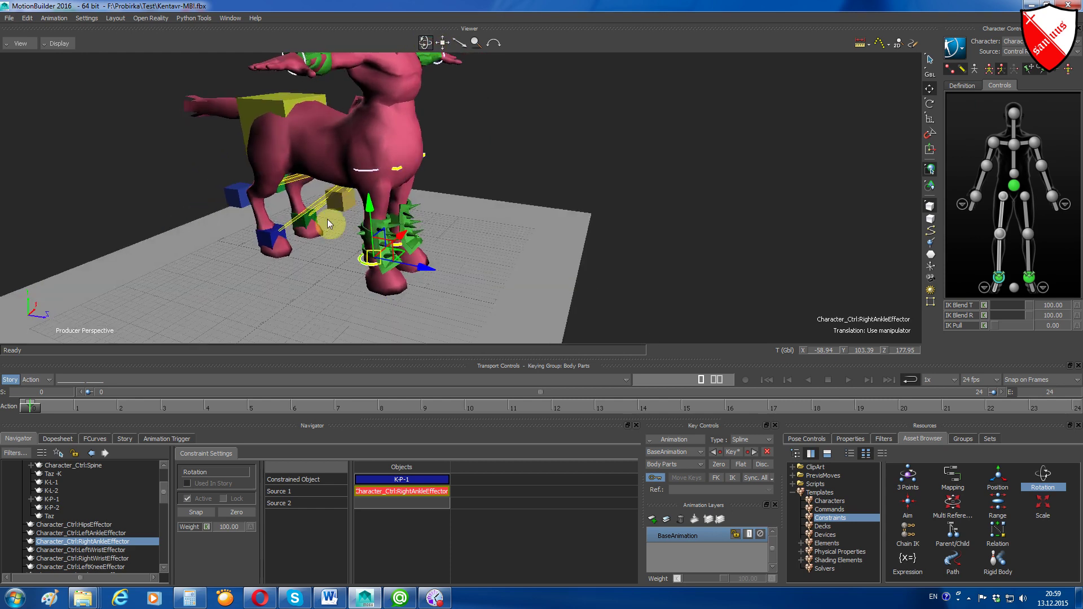
click(997, 478)
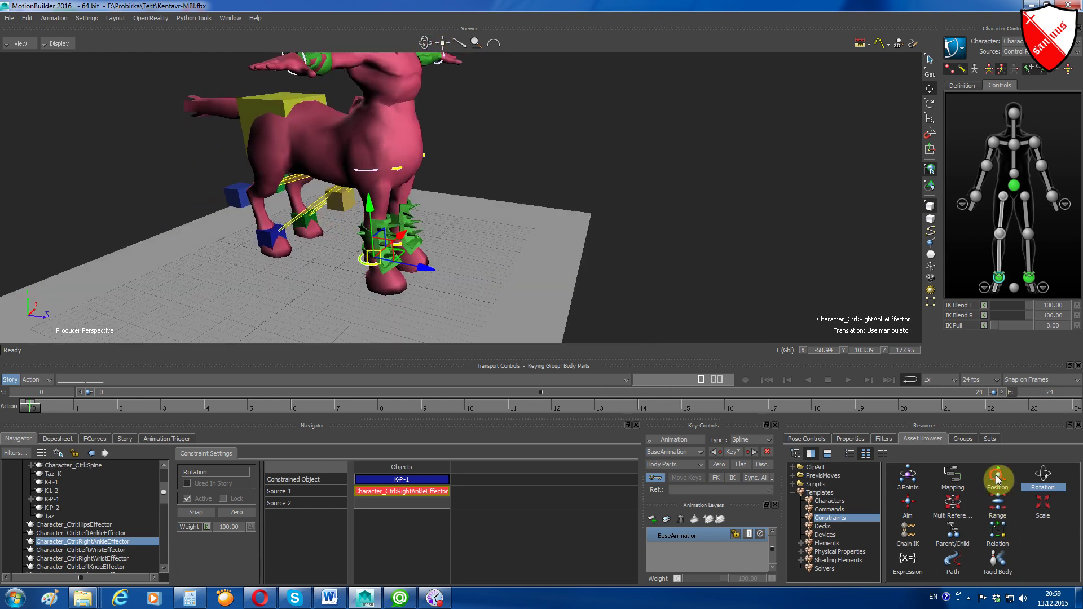
click(795, 306)
Add a Rotation constraint and rename the new Position constraint to R-S-T
click(1043, 483)
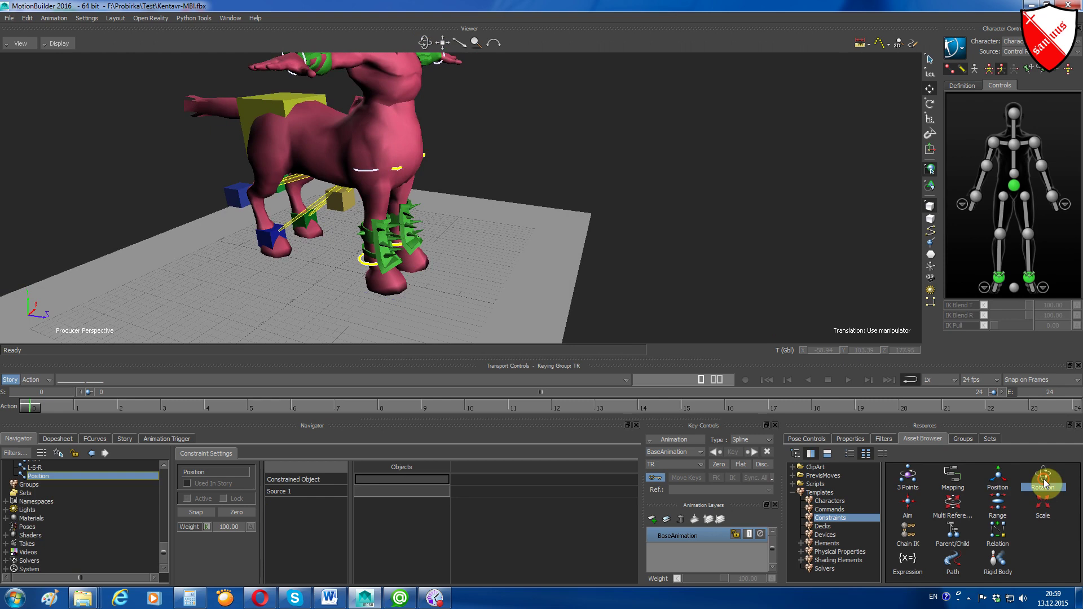
drag(1044, 482, 712, 180)
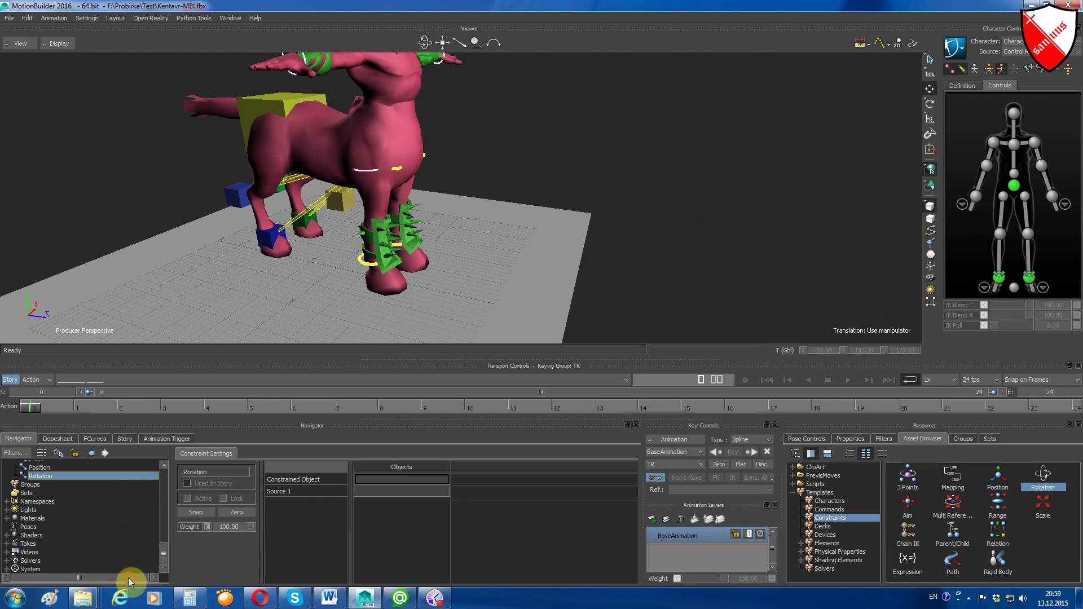
scroll(128, 577, left, 1)
drag(164, 560, 164, 550)
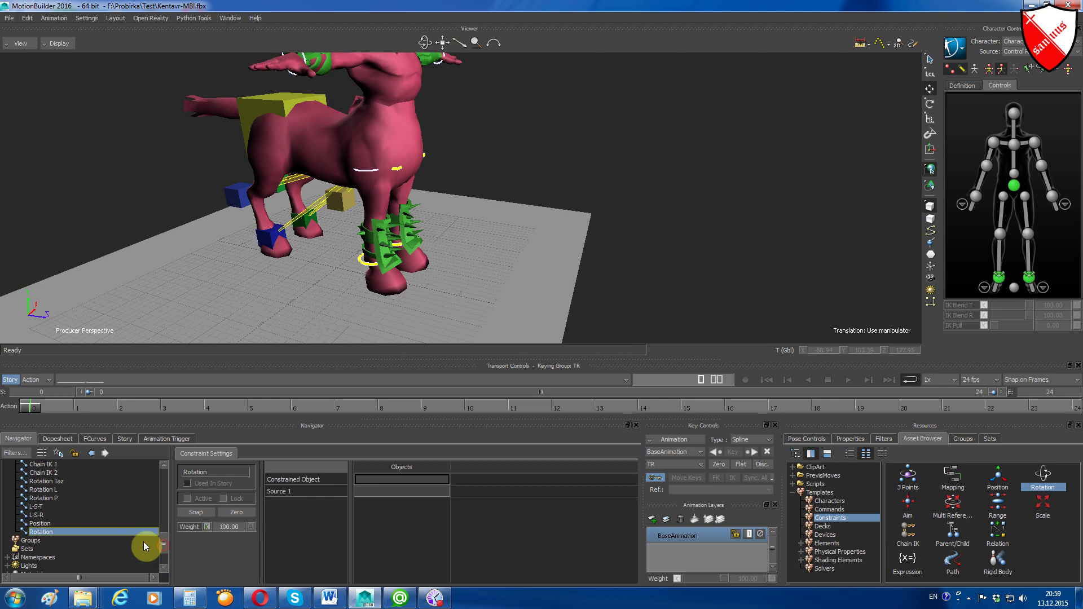
click(49, 524)
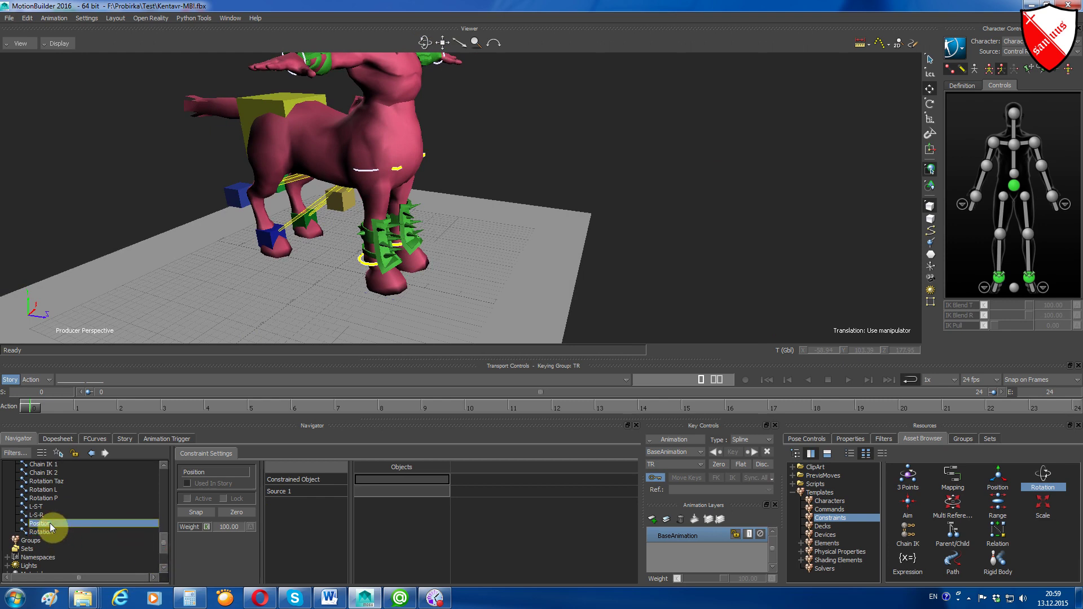
right_click(50, 523)
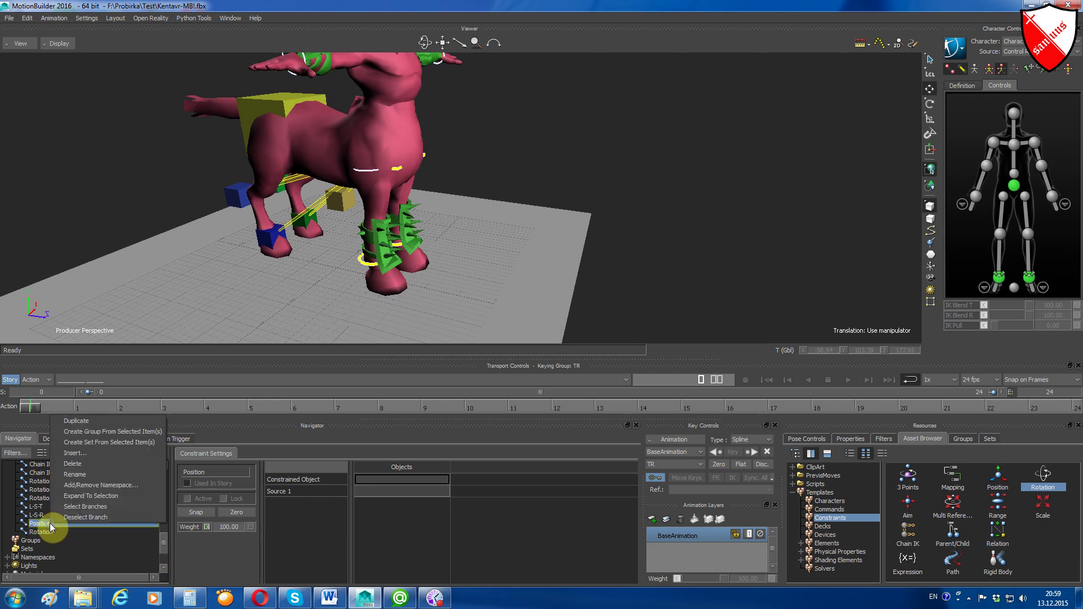
click(89, 474)
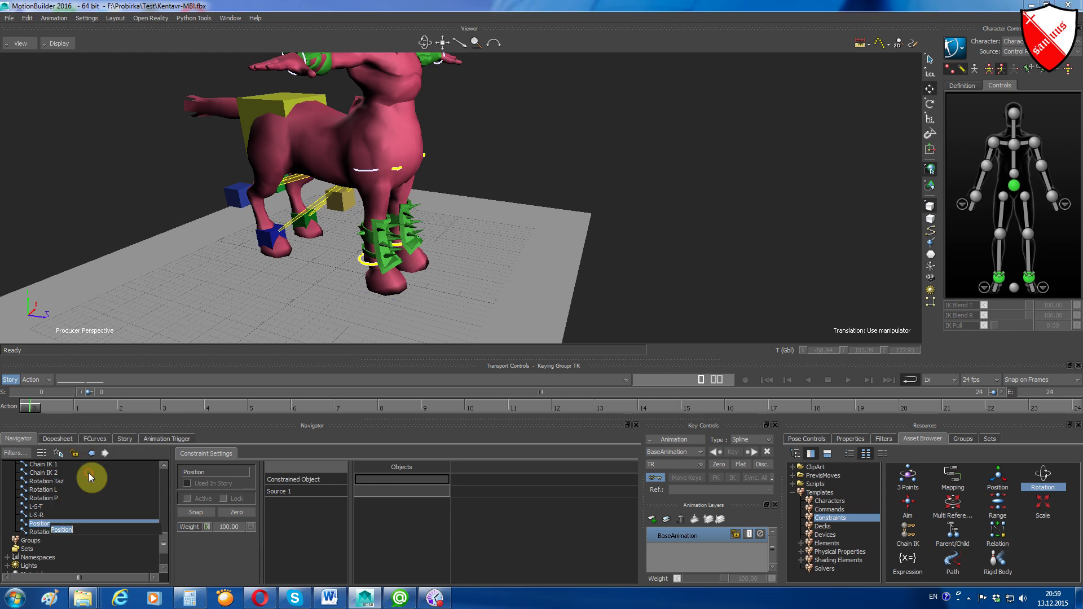
key(BackSpace)
text(R-T)
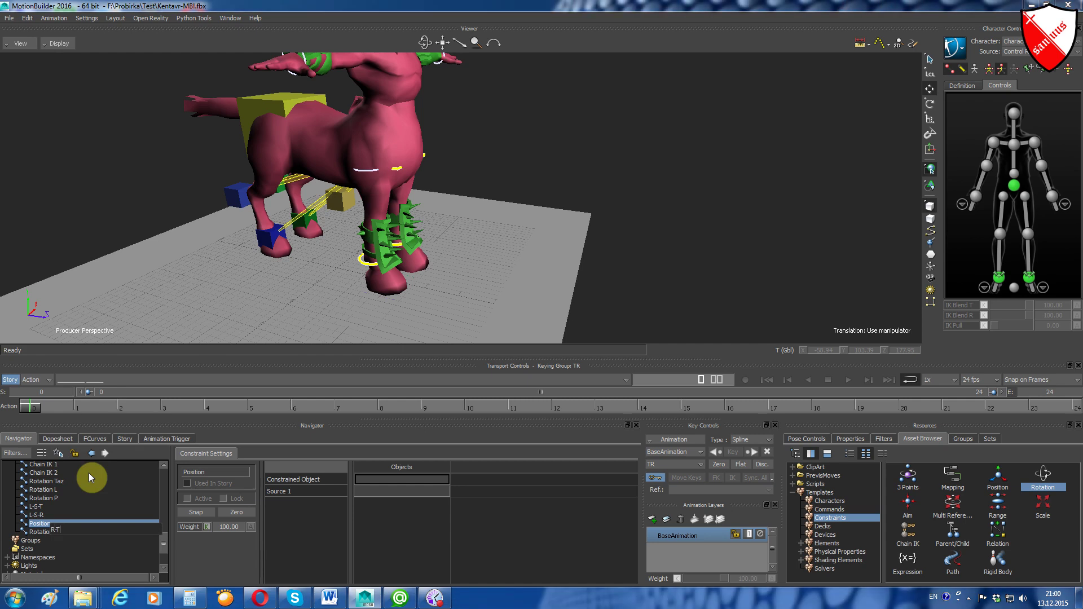
text(S-T)
key(Return)
Rename the Rotation constraint to R-S-T-1 and open R-S-T's settings
key(BackSpace)
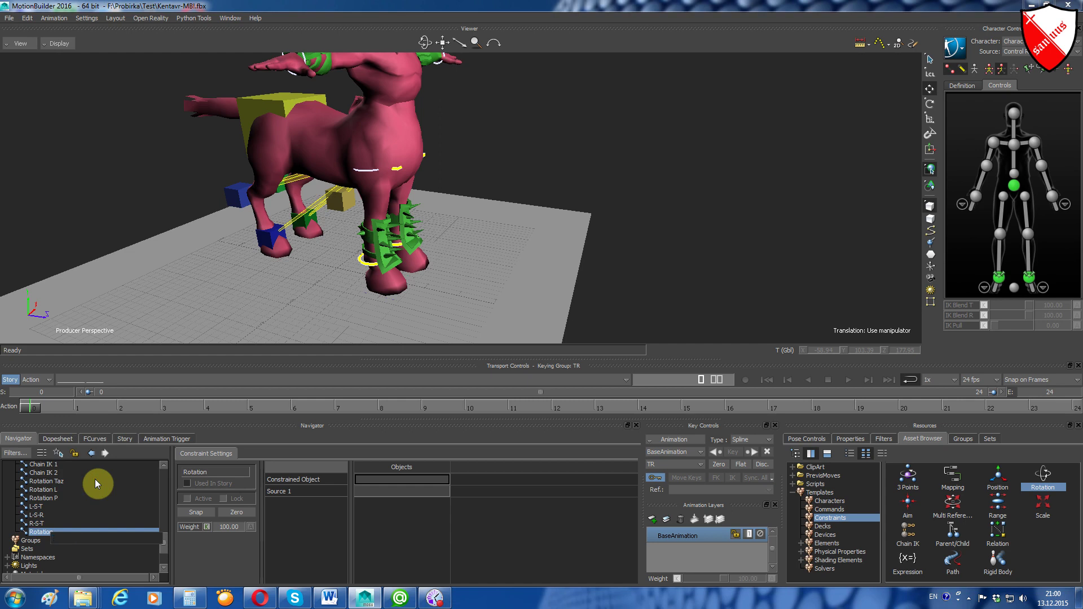
text(R-)
text(S-T-)
text(1)
key(Return)
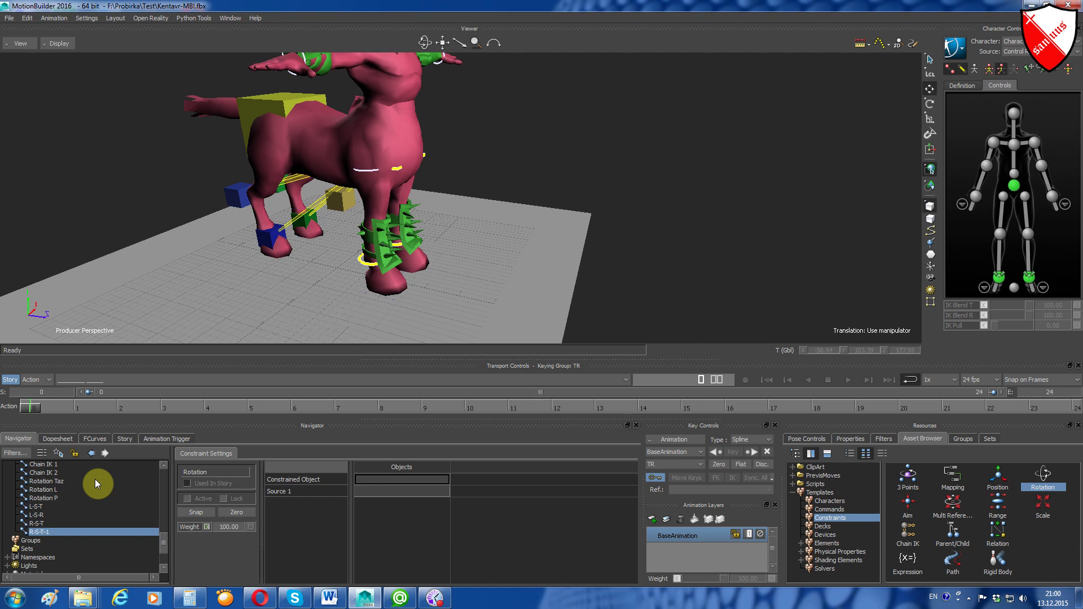
click(149, 524)
click(163, 546)
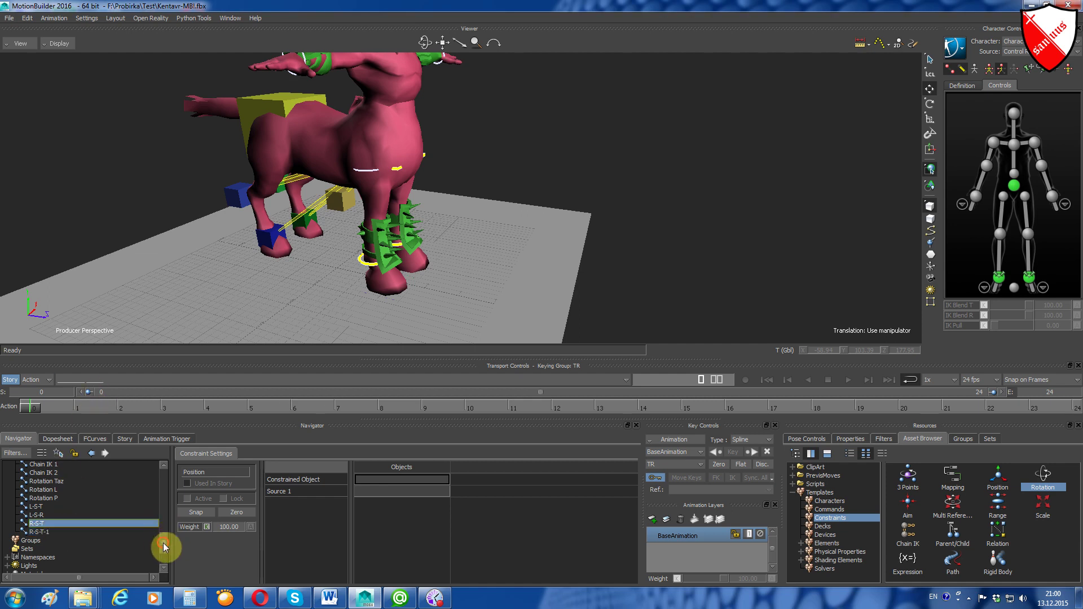
scroll(163, 541, up, 2)
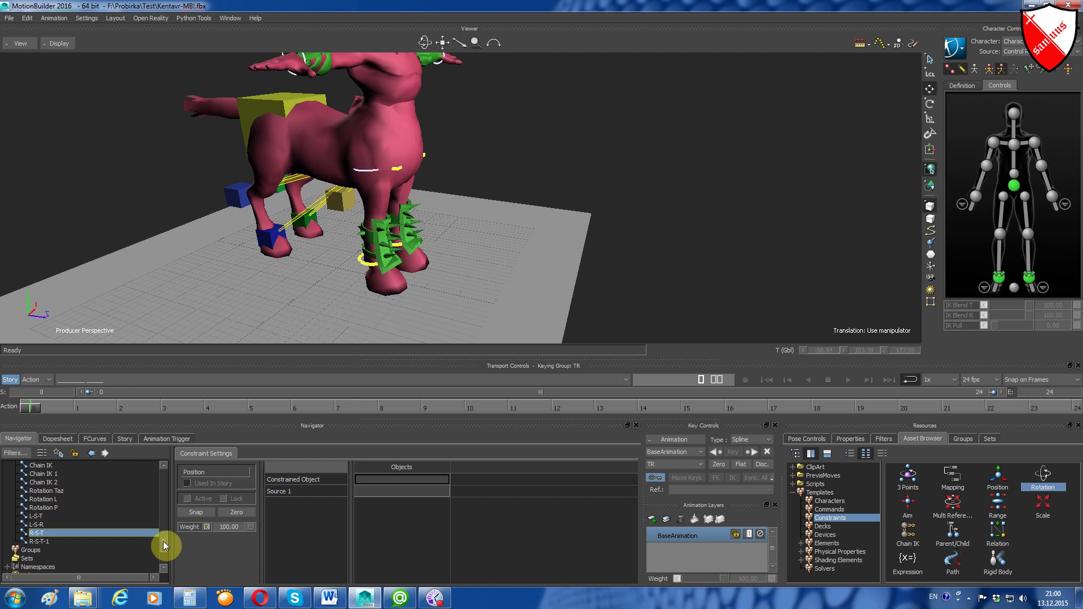
scroll(164, 540, up, 2)
Bind K-L-1 to the left ankle effector in R-S-T and make it active
scroll(287, 245, up, 3)
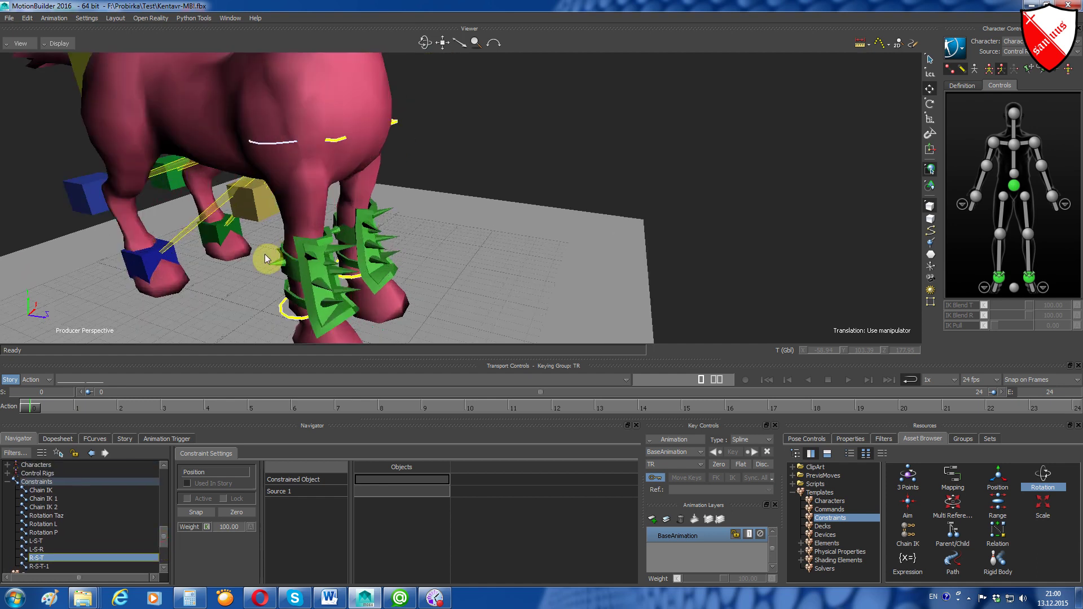
click(216, 231)
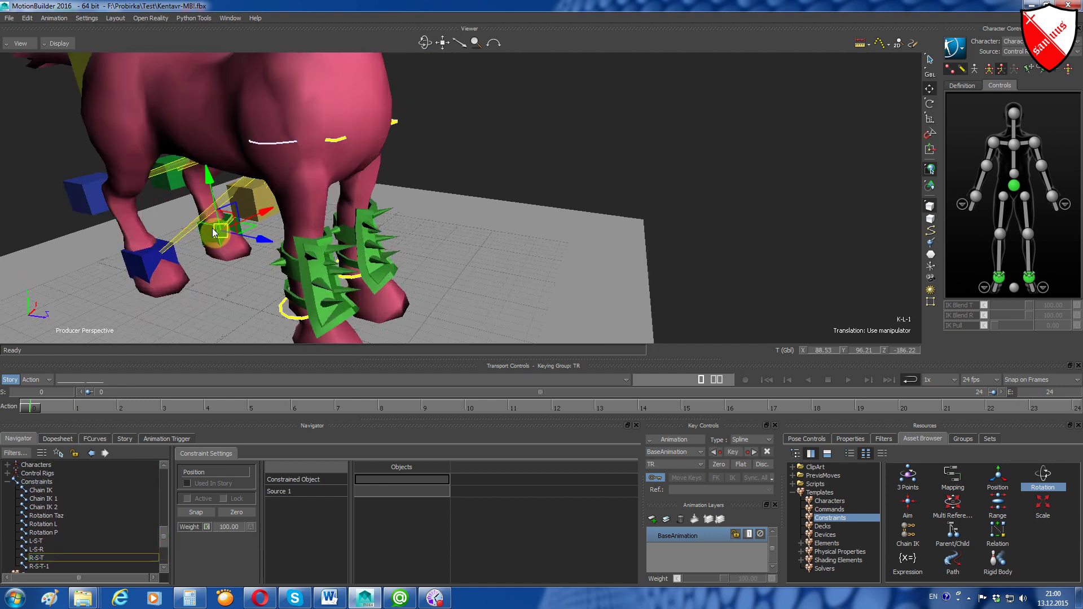
drag(163, 540, 168, 496)
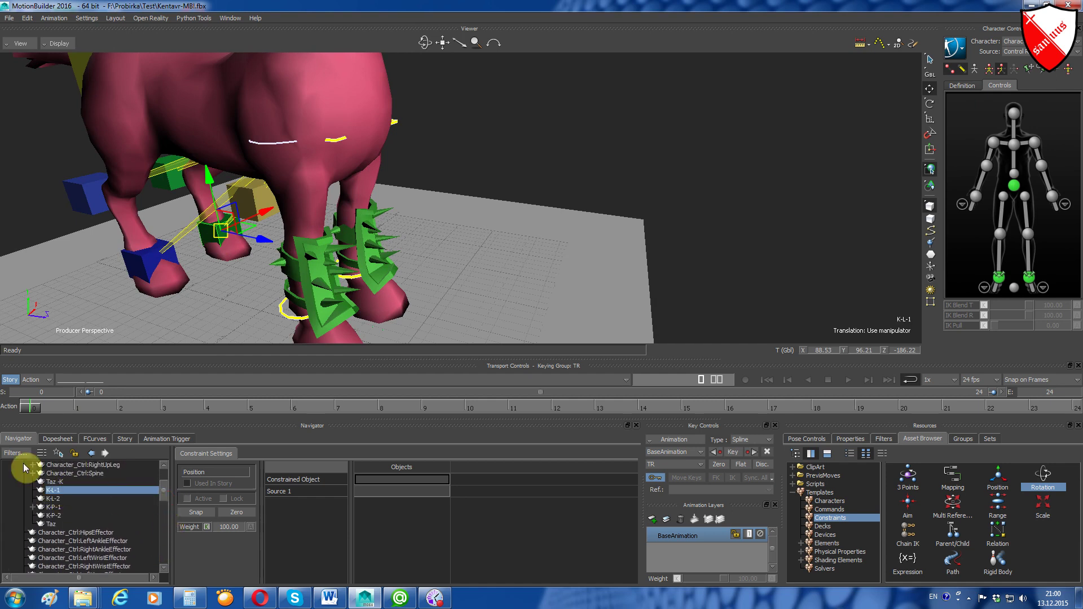
drag(43, 492, 415, 479)
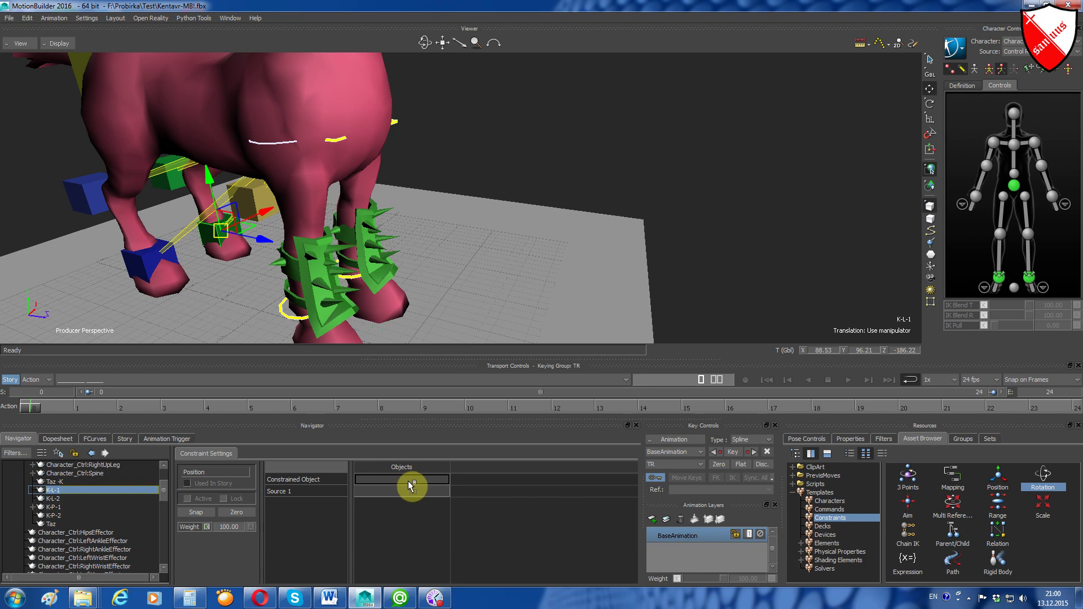
drag(407, 480, 407, 480)
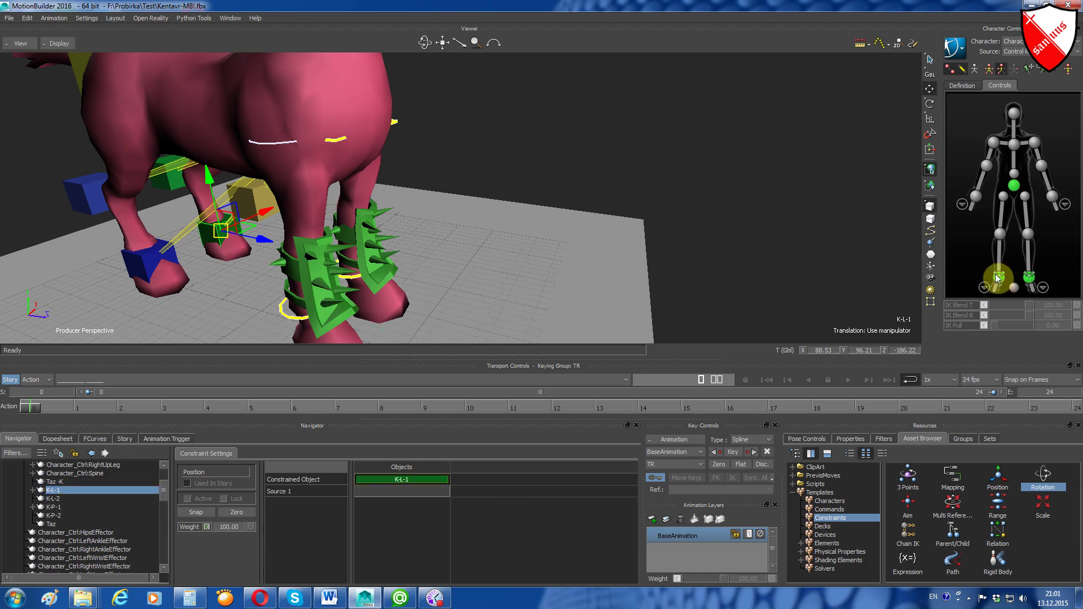
click(1029, 277)
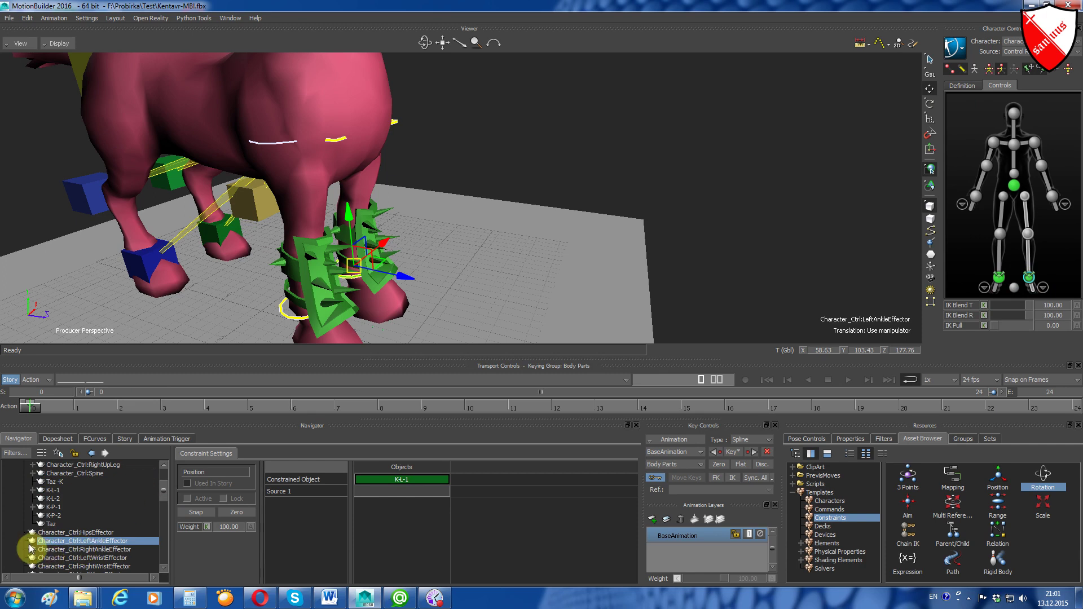
drag(55, 537, 376, 489)
click(189, 498)
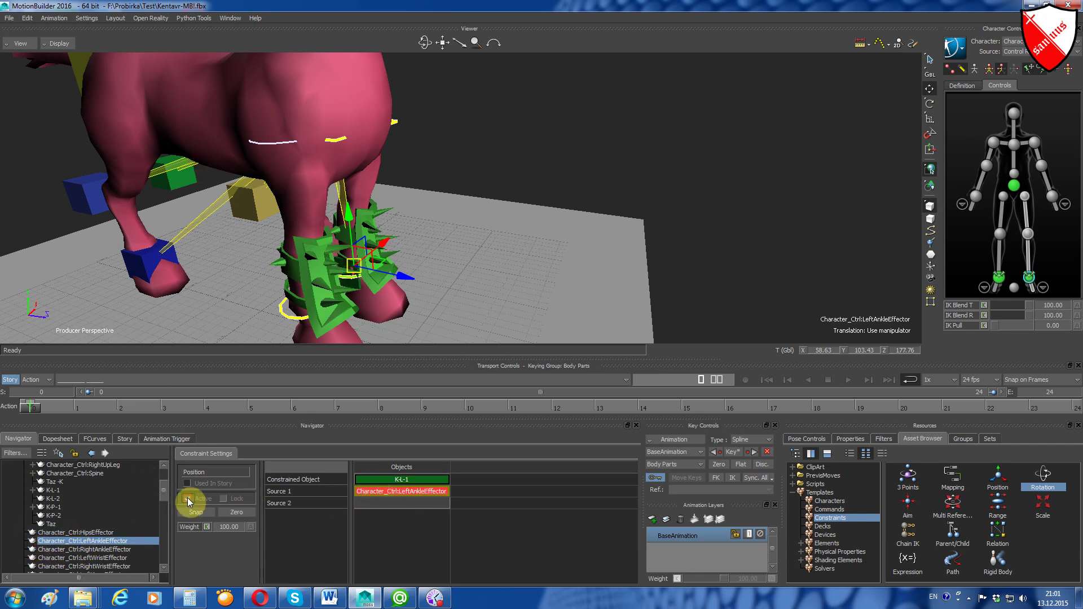
Test R-S-T by moving the left ankle effector and lowering the K-L-1 cube
mouse_move(429, 42)
mouse_down()
mouse_move(397, 36)
mouse_move(423, 37)
mouse_move(431, 69)
mouse_move(475, 89)
mouse_up()
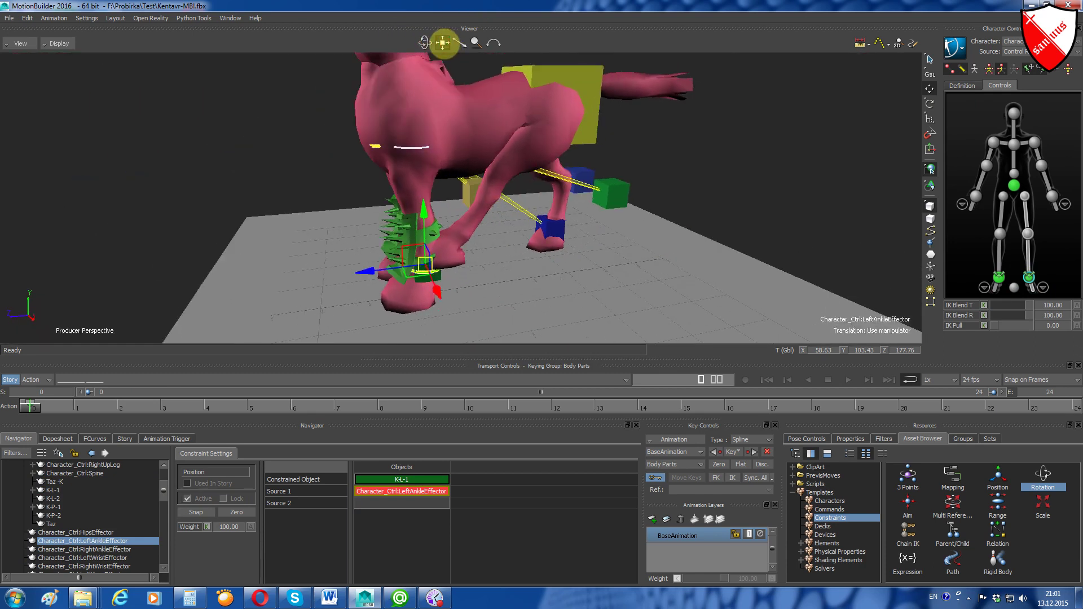
mouse_move(324, 286)
mouse_down()
mouse_move(306, 275)
mouse_move(357, 290)
mouse_move(398, 276)
mouse_move(486, 200)
mouse_up()
click(371, 279)
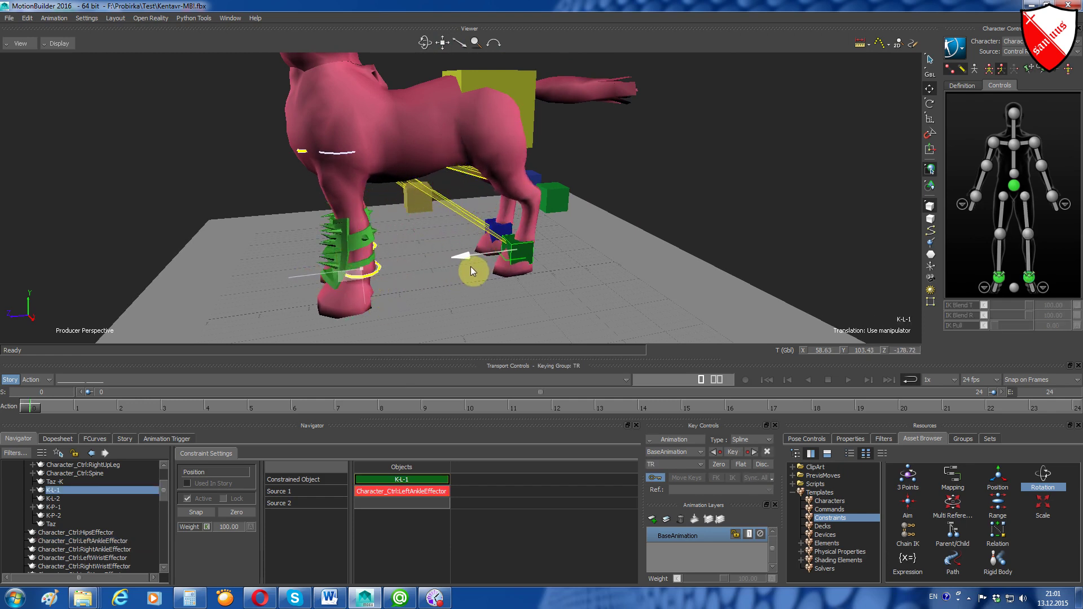
drag(425, 43, 432, 42)
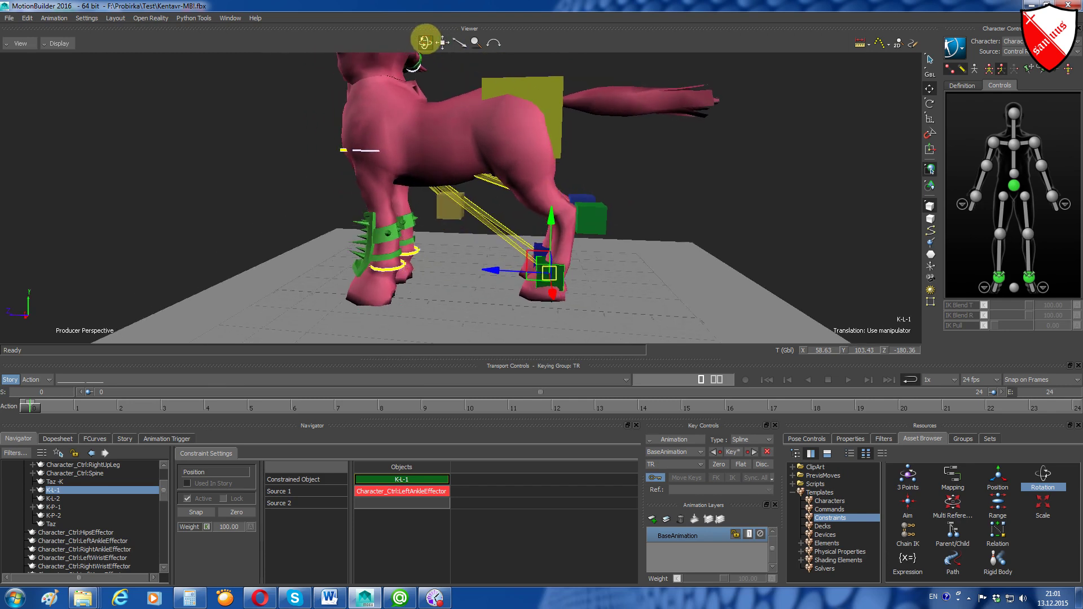
drag(551, 218, 551, 226)
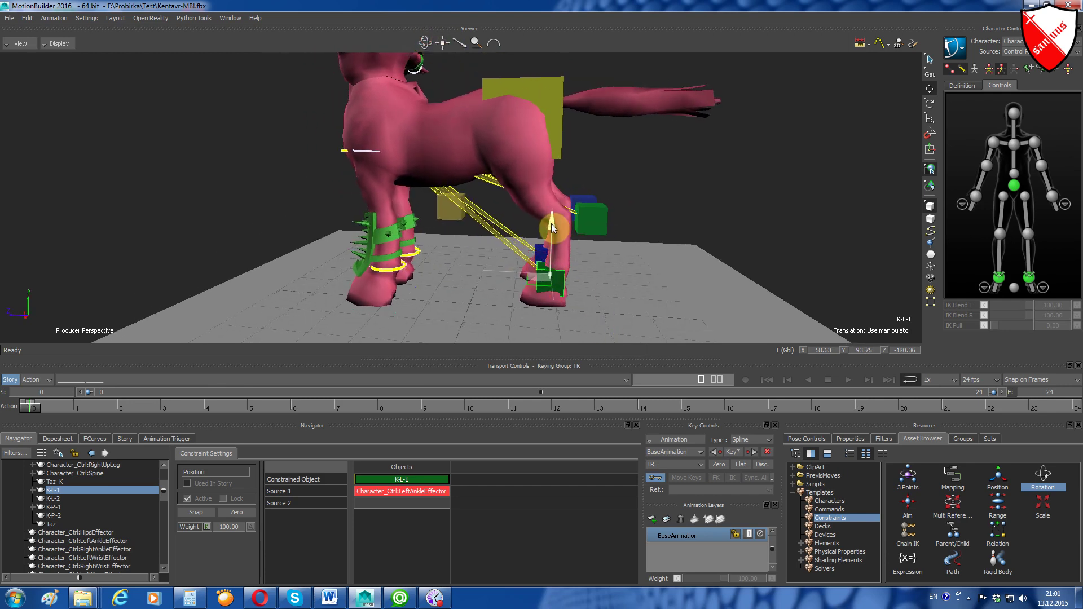
drag(163, 489, 157, 541)
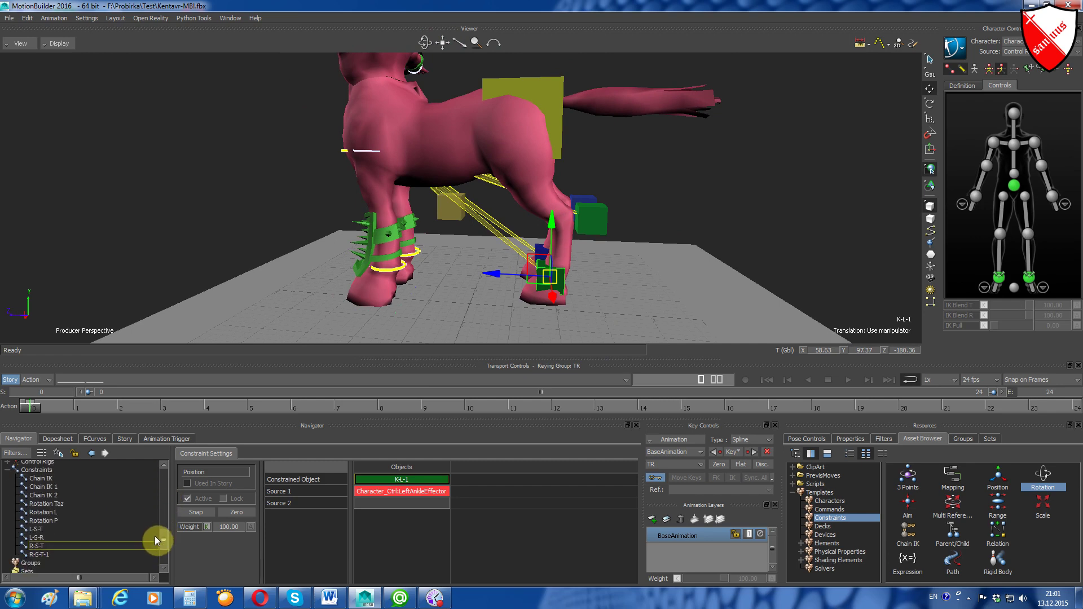
Set K-L-1 as R-S-T-1's constrained object and Character_Ctrl:LeftAnkleEffector as Source 1
click(42, 555)
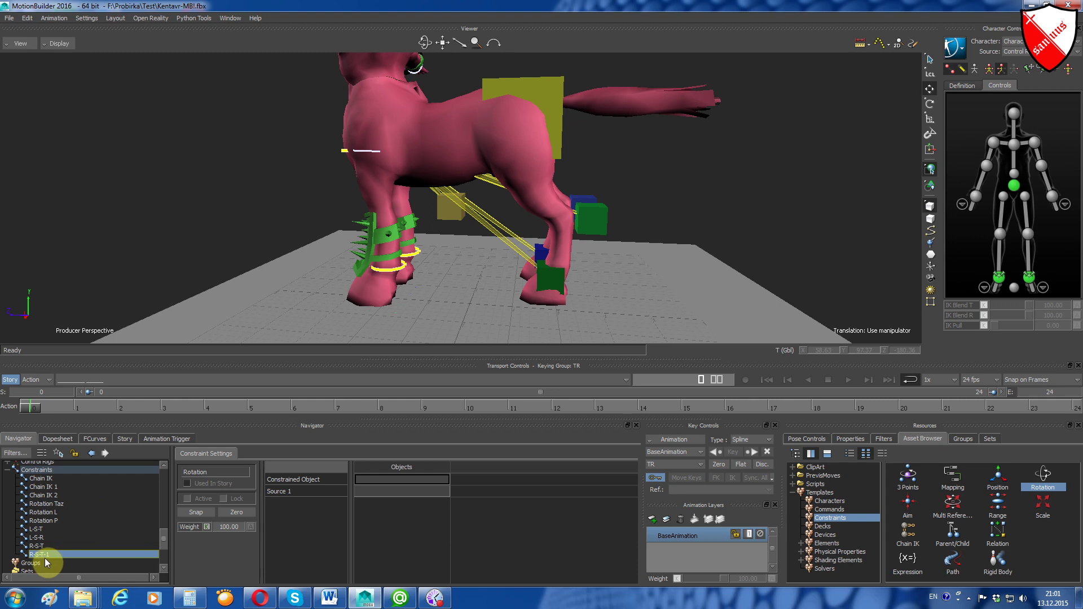
click(548, 277)
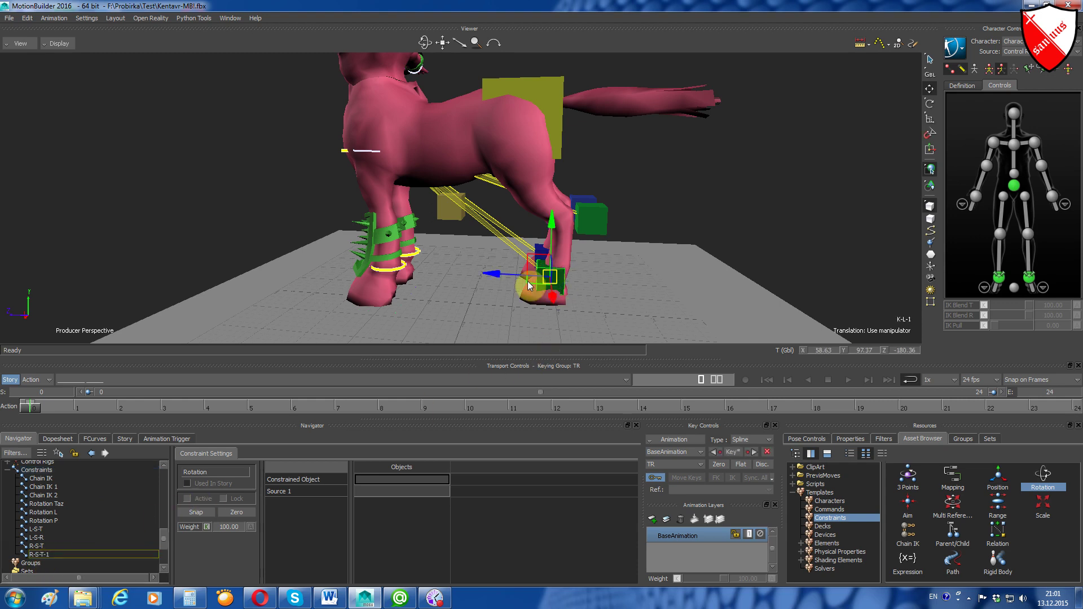
drag(163, 538, 162, 491)
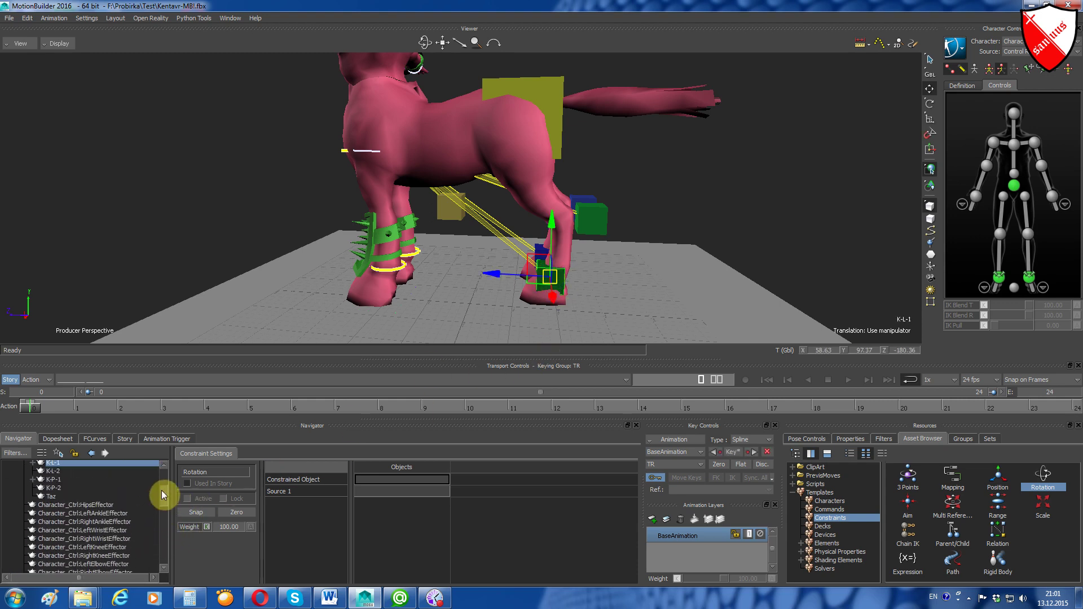
click(39, 483)
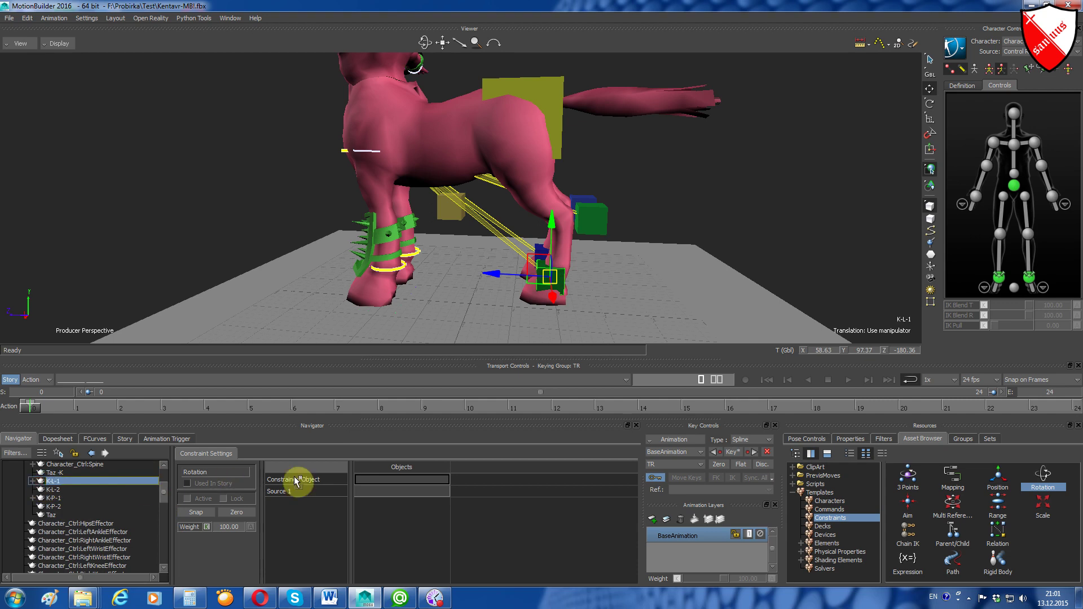
drag(40, 484, 367, 479)
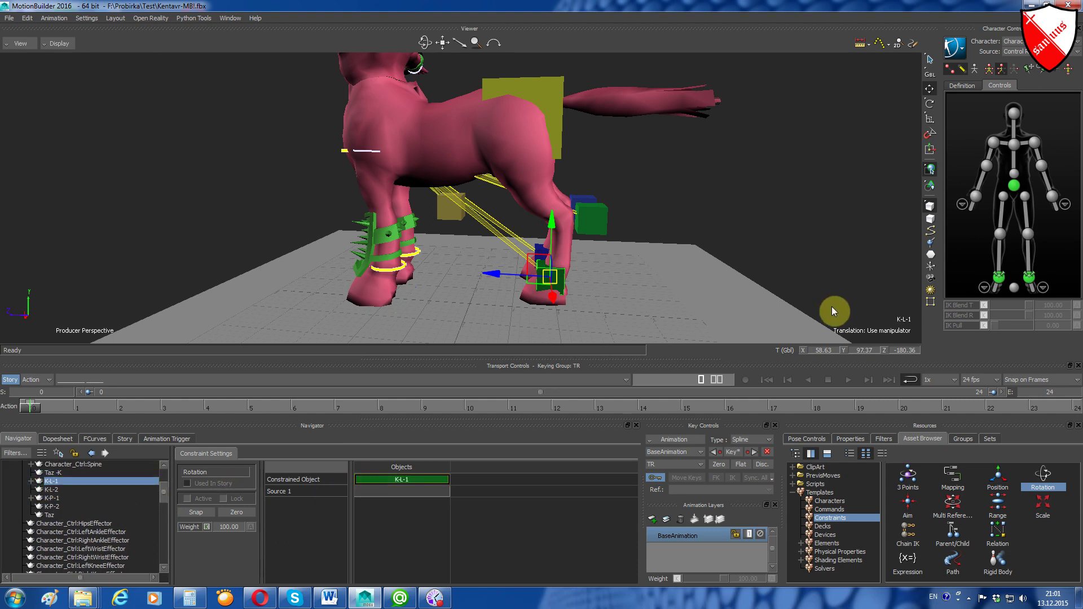
click(1028, 277)
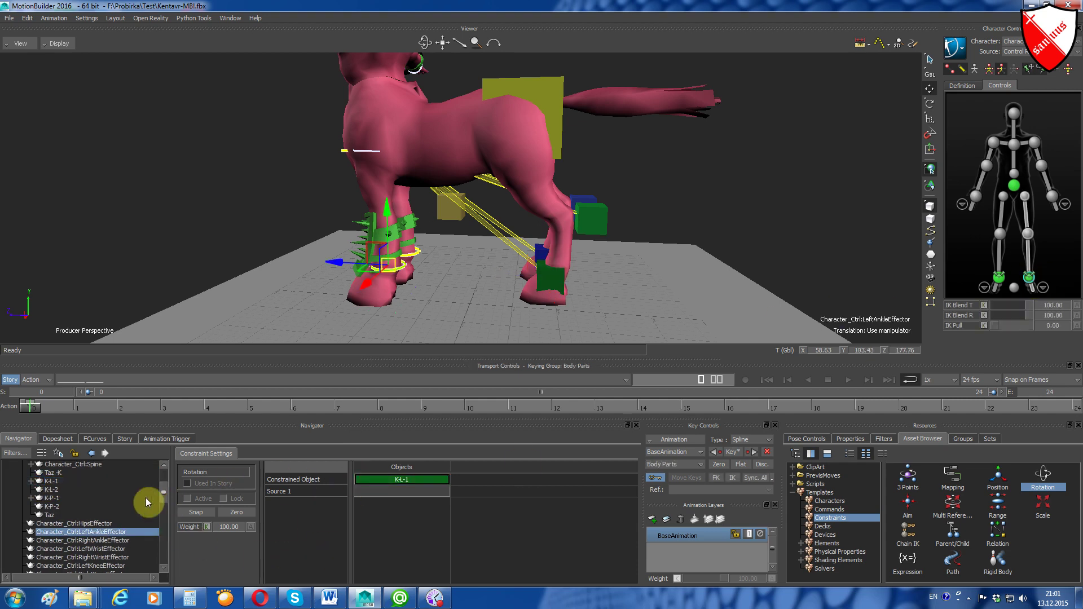
click(28, 533)
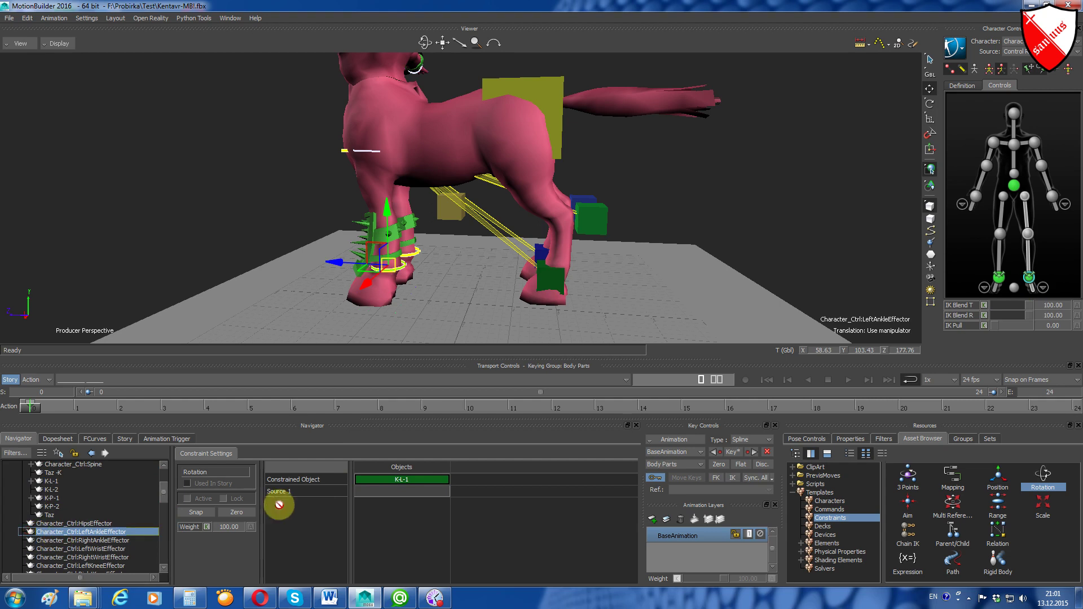
drag(29, 533, 367, 491)
click(200, 499)
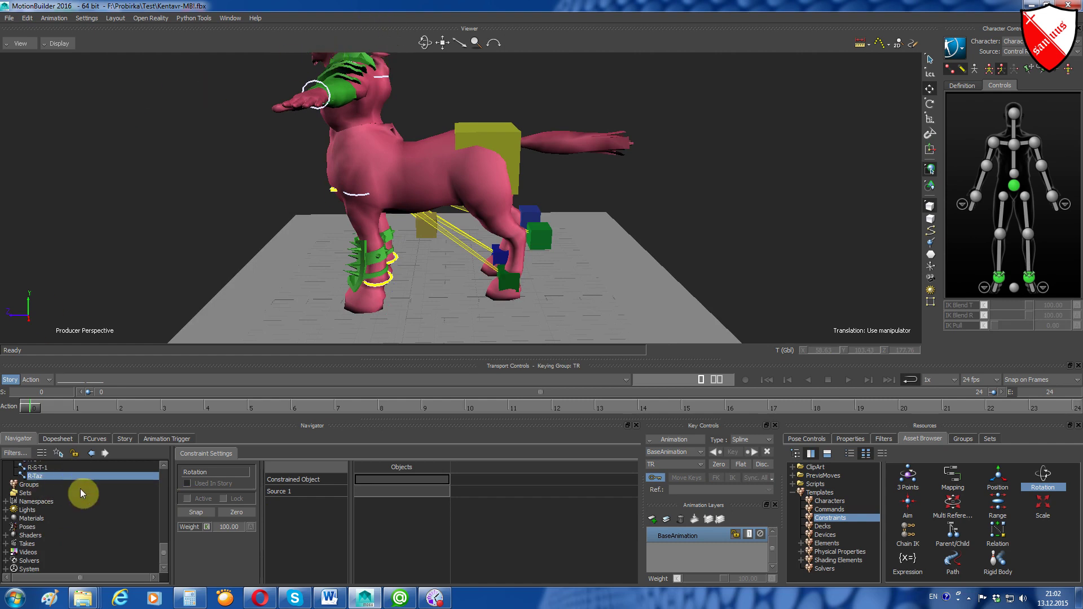
Scroll up through the Navigator list
scroll(80, 489, up, 1)
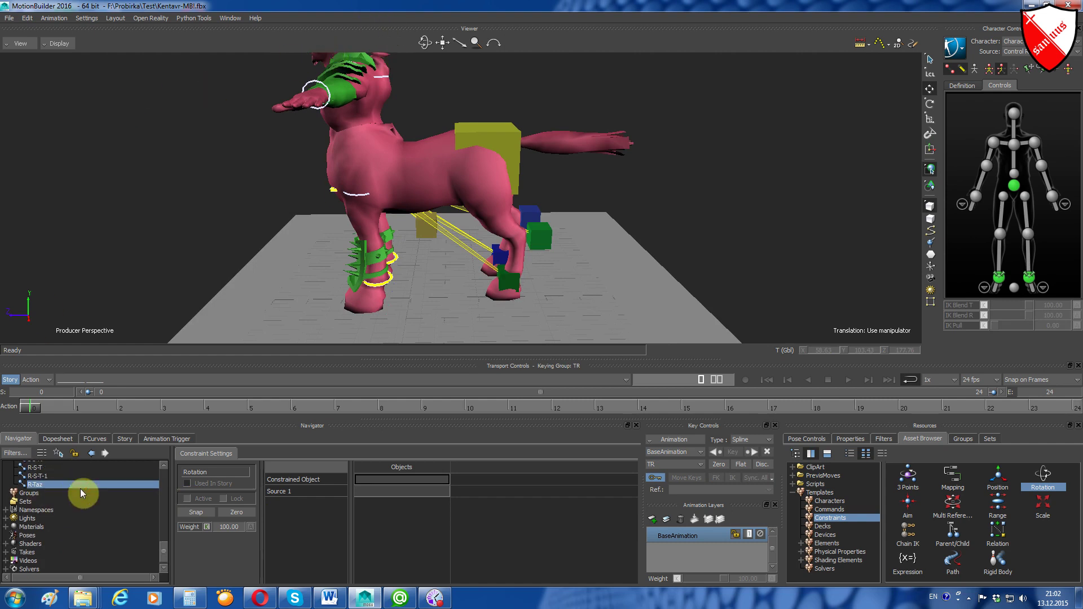
scroll(80, 488, up, 2)
scroll(80, 489, up, 2)
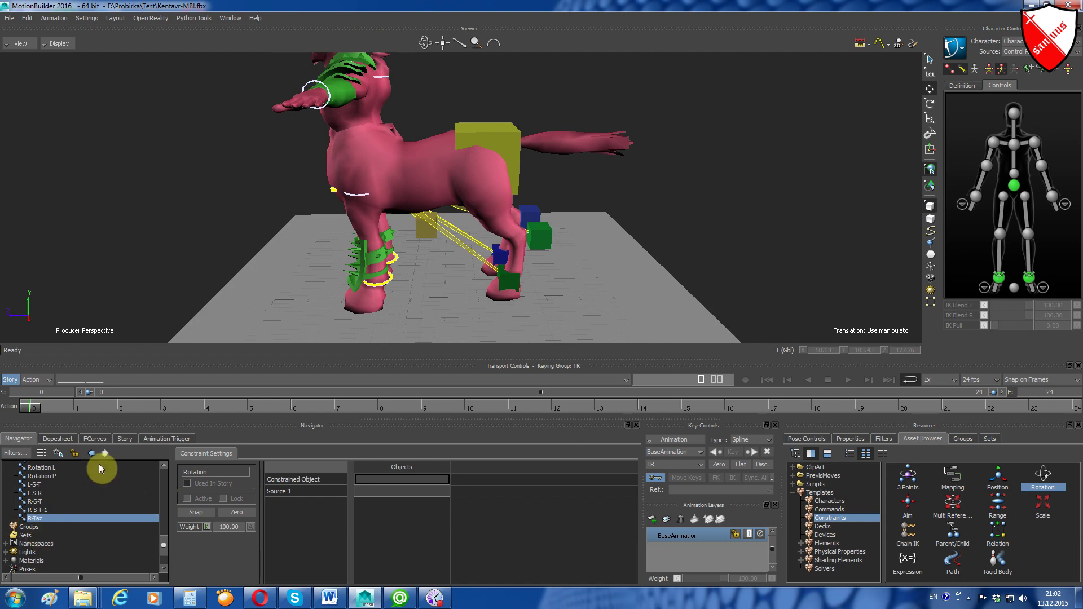
scroll(45, 500, up, 1)
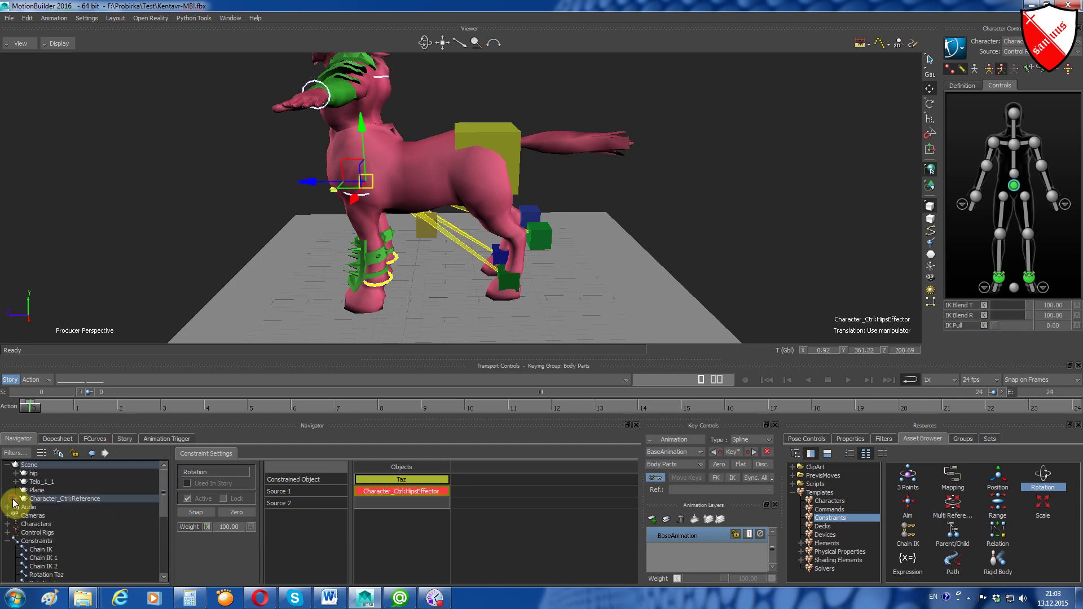
Raise the right front ankle effector, rotate it about 50 degrees, and pull it forward
scroll(88, 504, down, 1)
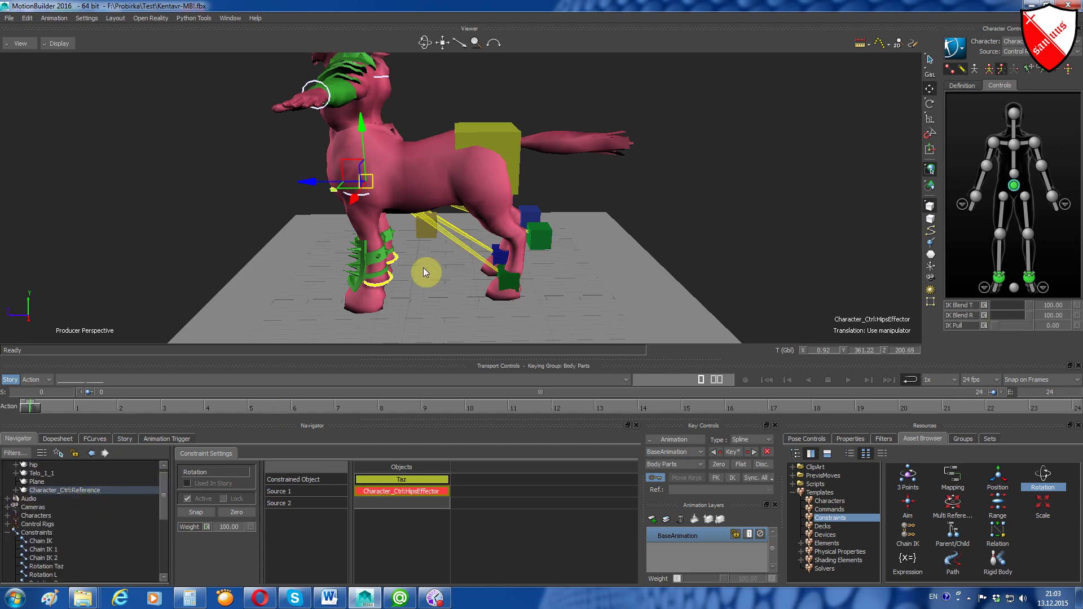
drag(428, 43, 418, 85)
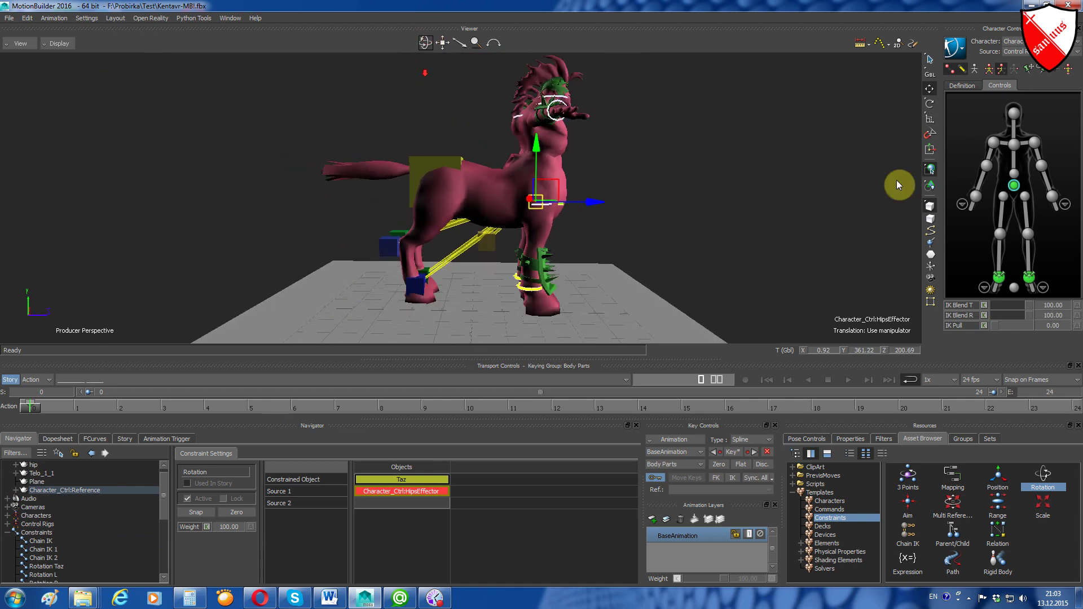
click(999, 278)
mouse_move(584, 273)
mouse_down()
mouse_move(502, 285)
mouse_move(543, 298)
mouse_move(533, 262)
mouse_move(538, 289)
mouse_up()
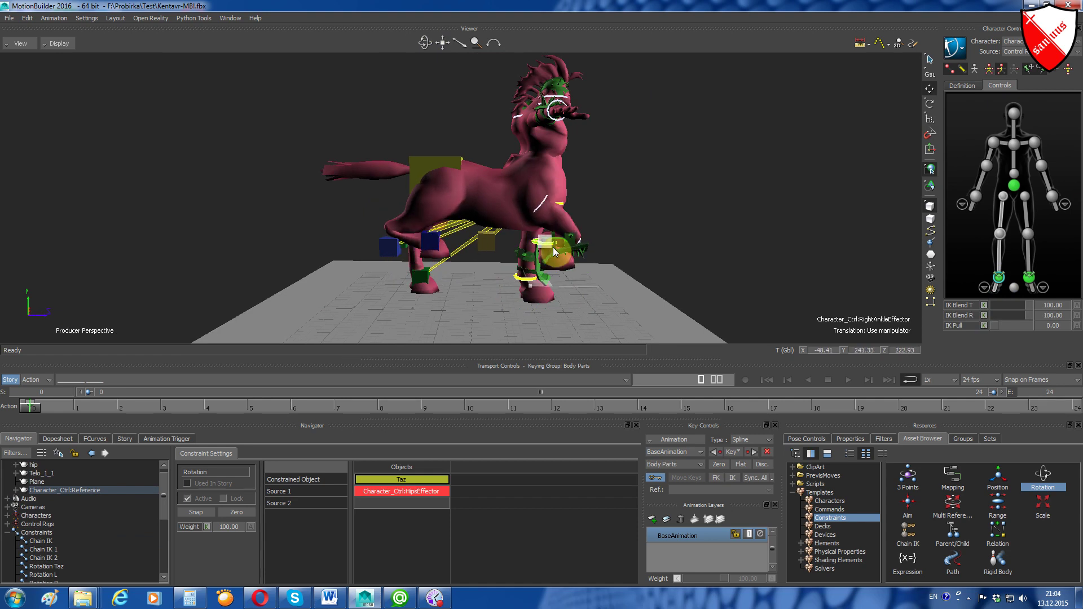
drag(537, 289, 564, 264)
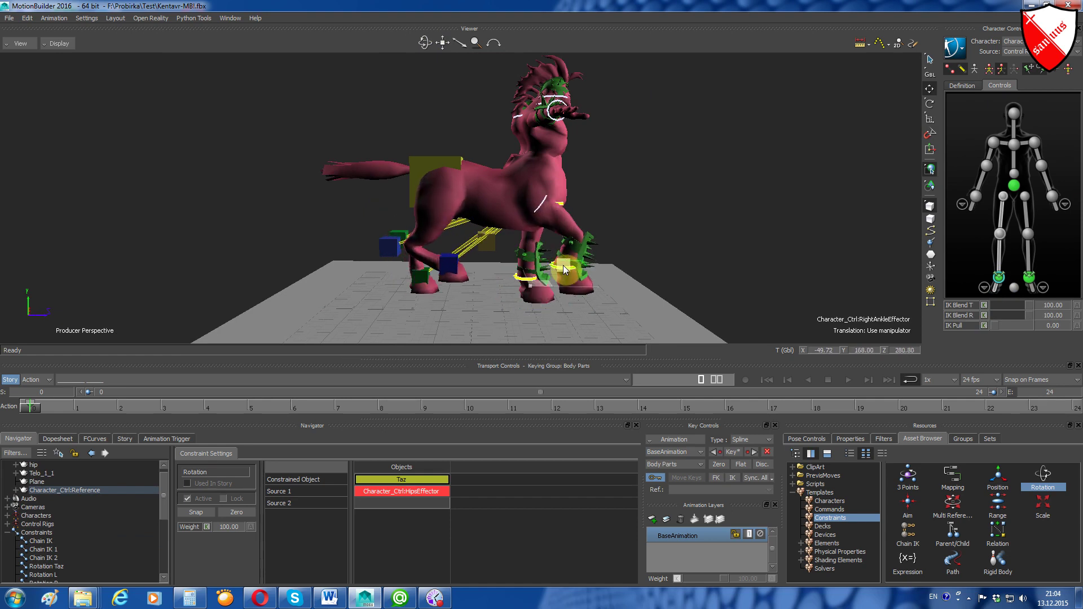
click(929, 103)
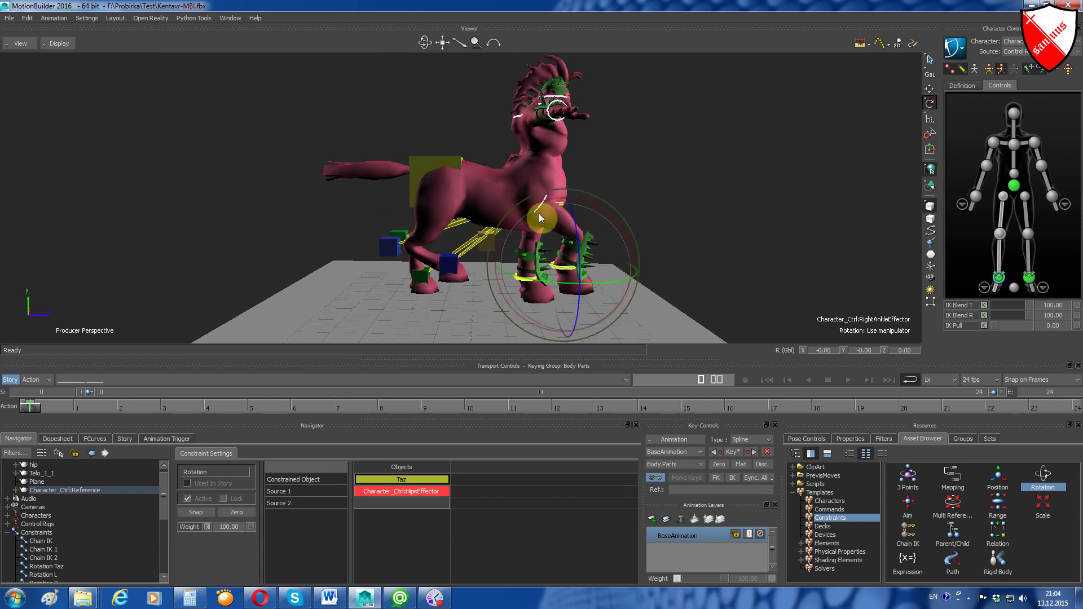
mouse_move(525, 216)
mouse_down()
mouse_move(520, 261)
mouse_move(545, 229)
mouse_up()
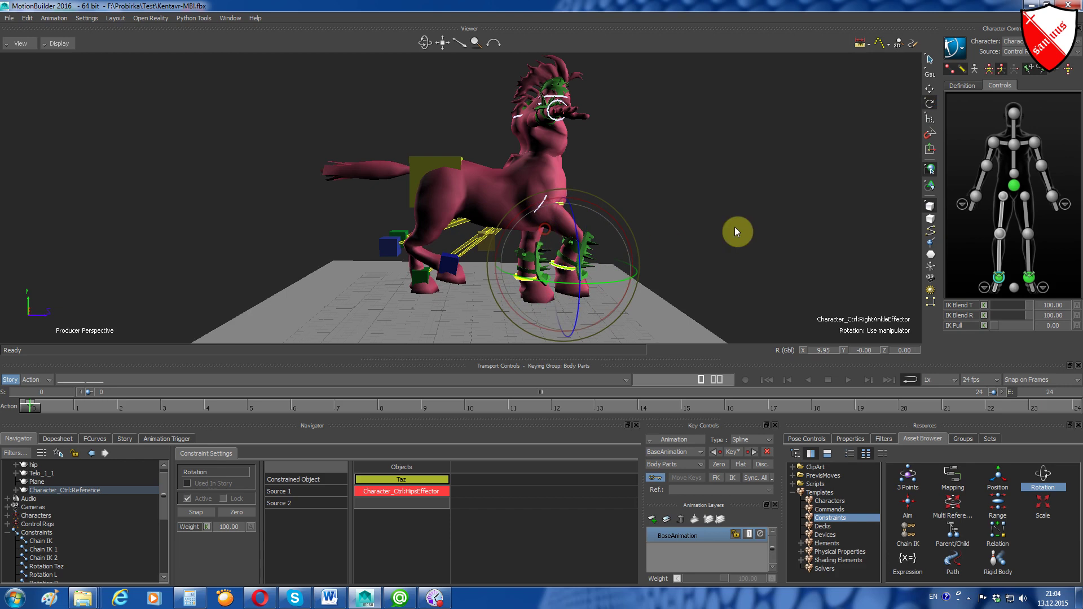
click(928, 89)
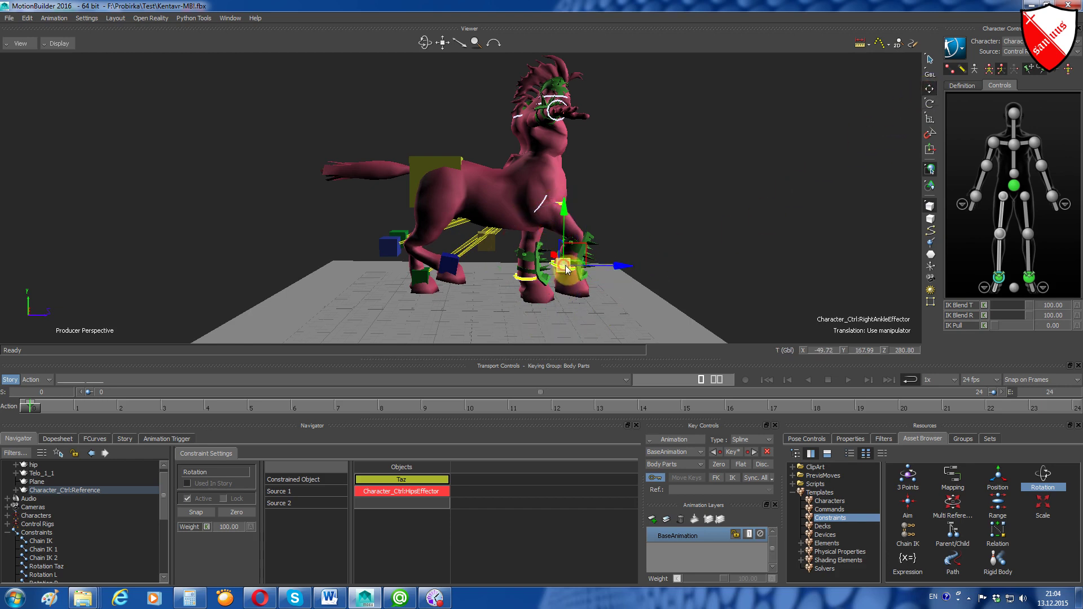
mouse_move(565, 264)
mouse_down()
mouse_move(580, 276)
mouse_move(560, 264)
mouse_move(522, 281)
mouse_move(569, 251)
mouse_move(597, 271)
mouse_up()
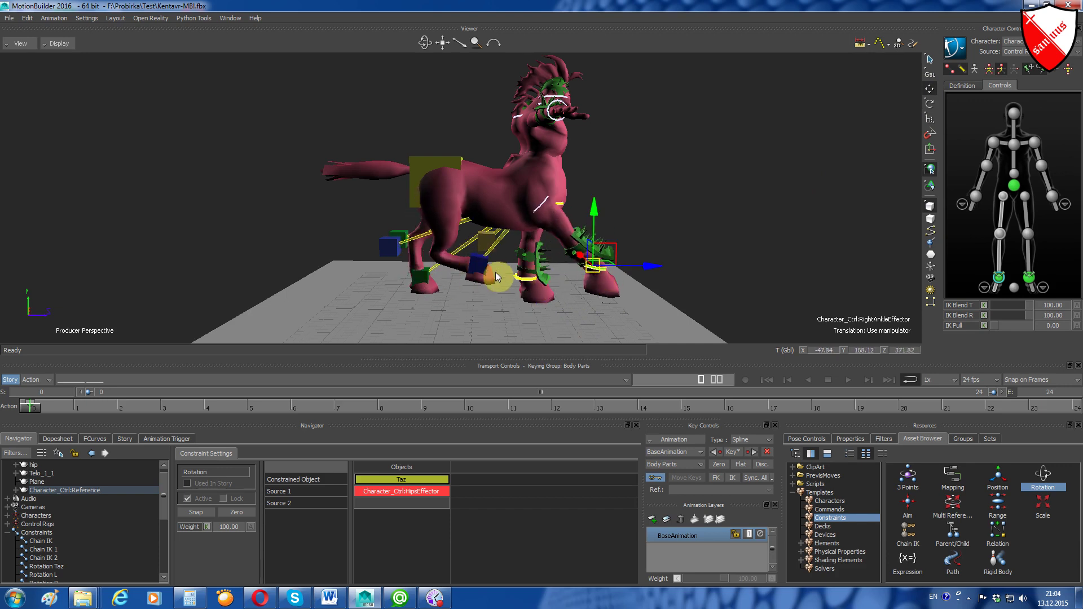
Reposition the K-P-1 marker, adjust the right ankle again, then select all body parts
click(478, 264)
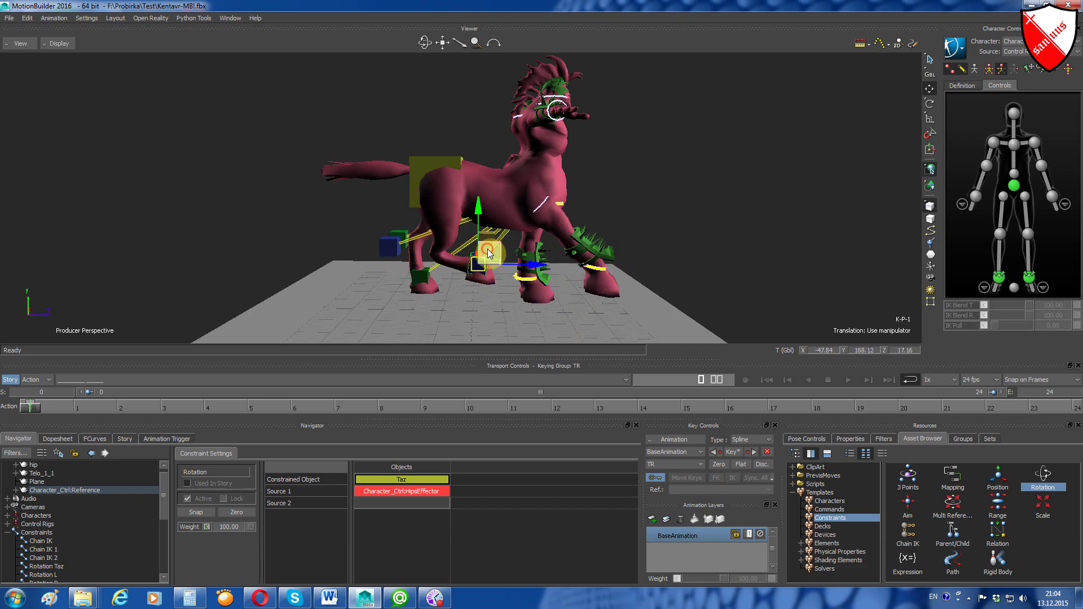
drag(478, 264, 517, 253)
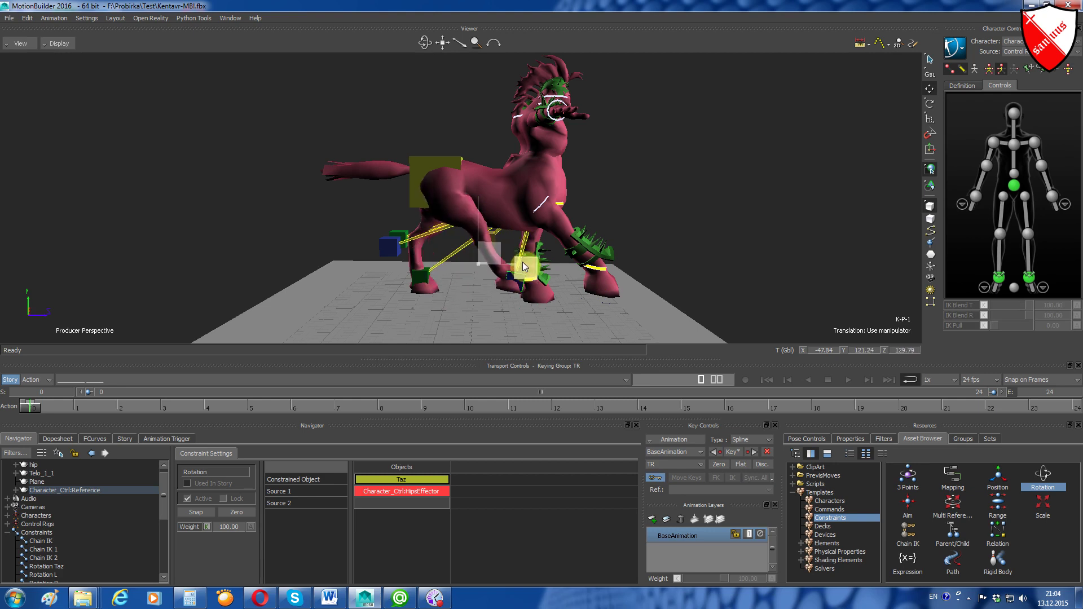
mouse_move(517, 253)
mouse_down()
mouse_move(494, 262)
mouse_move(520, 269)
mouse_move(486, 280)
mouse_up()
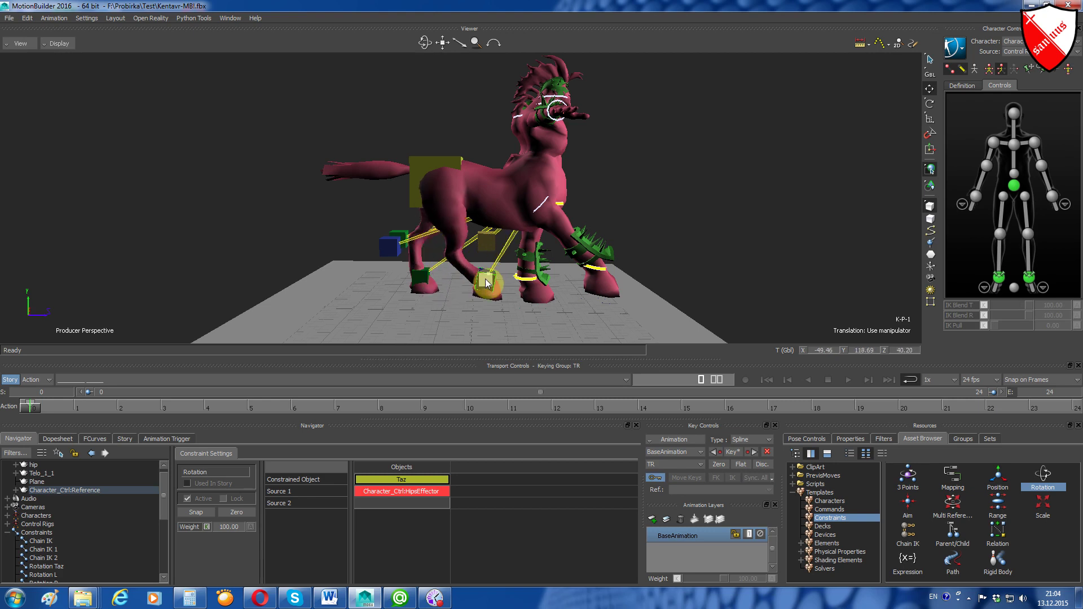
click(855, 286)
click(997, 279)
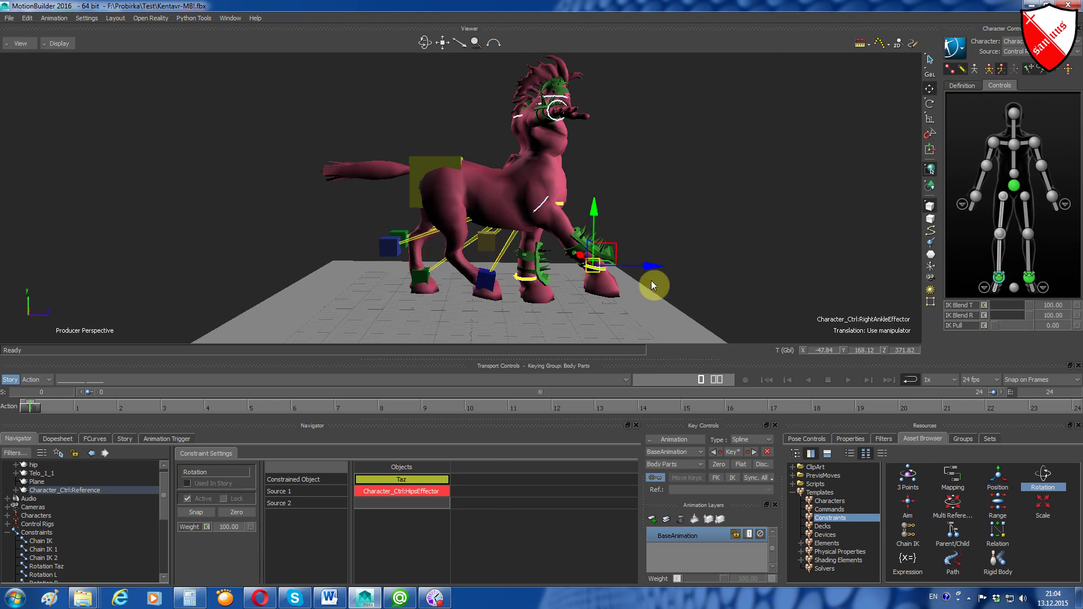
mouse_move(594, 265)
mouse_down()
mouse_move(581, 258)
mouse_move(579, 268)
mouse_move(592, 261)
mouse_up()
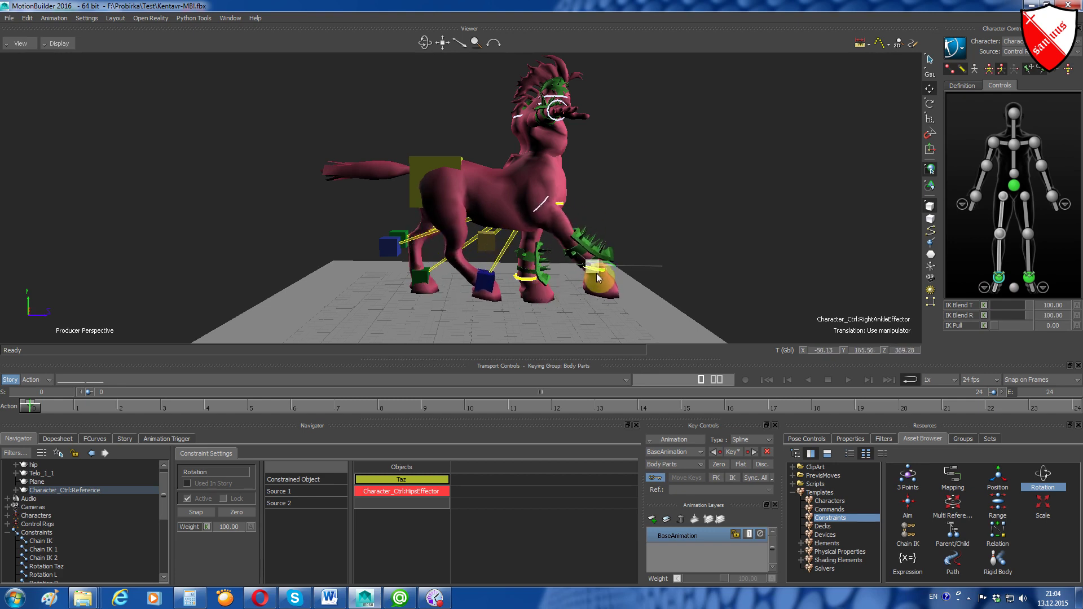
click(491, 285)
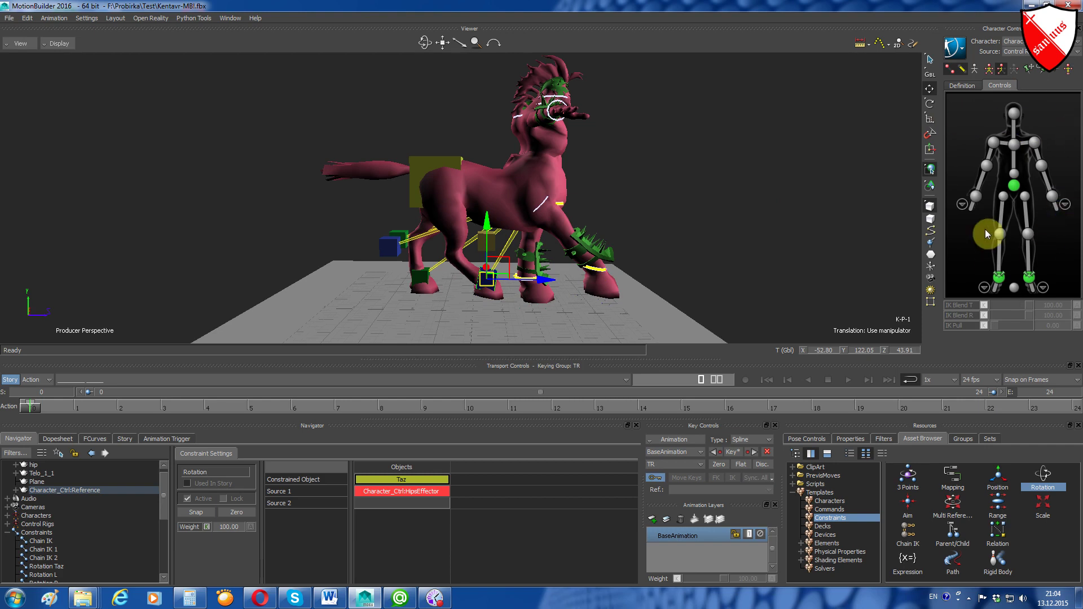
click(963, 139)
key(s)
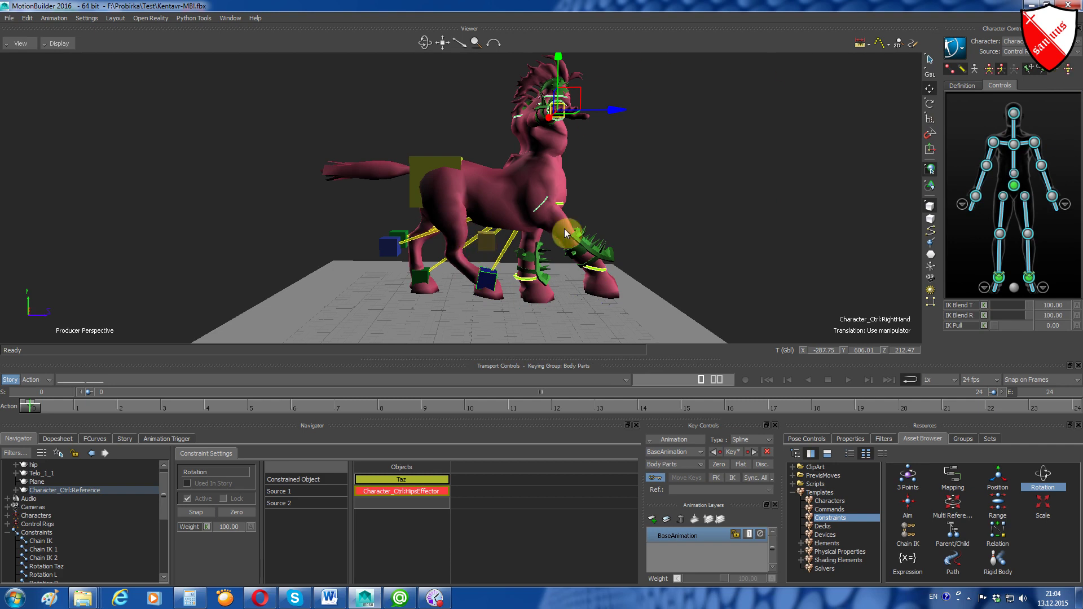
Reset the centaur to its Stance pose and lower the K-L-1 hind hoof marker
click(1069, 73)
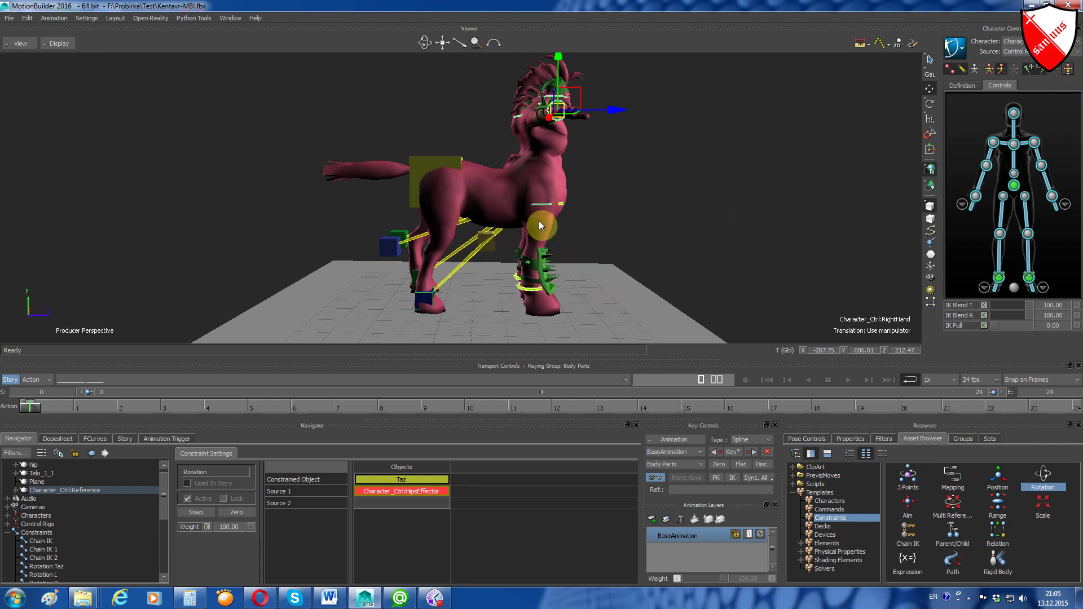
drag(429, 40, 425, 42)
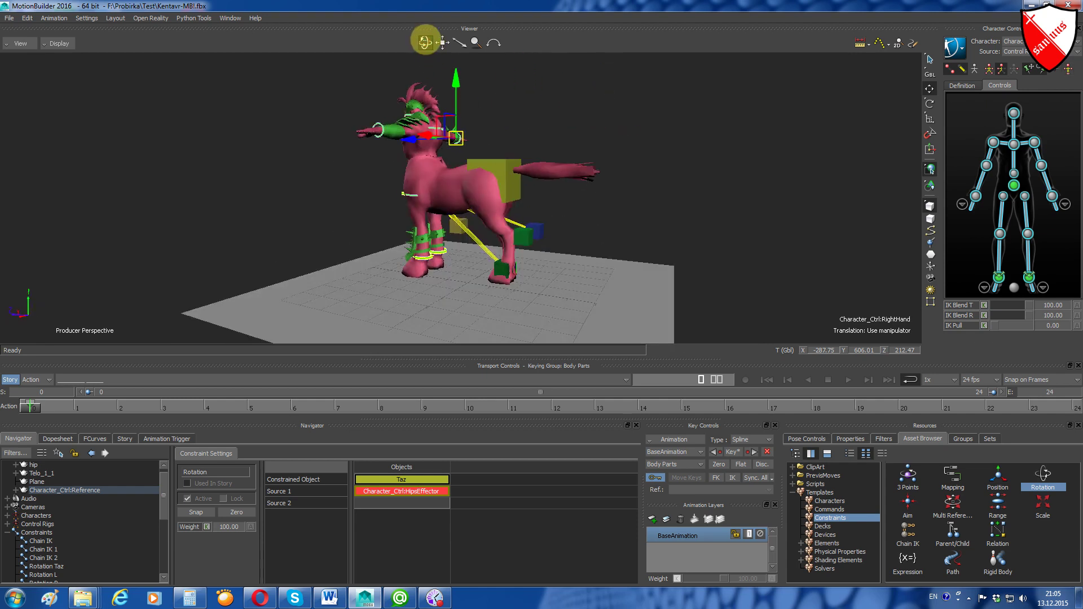
scroll(403, 224, up, 2)
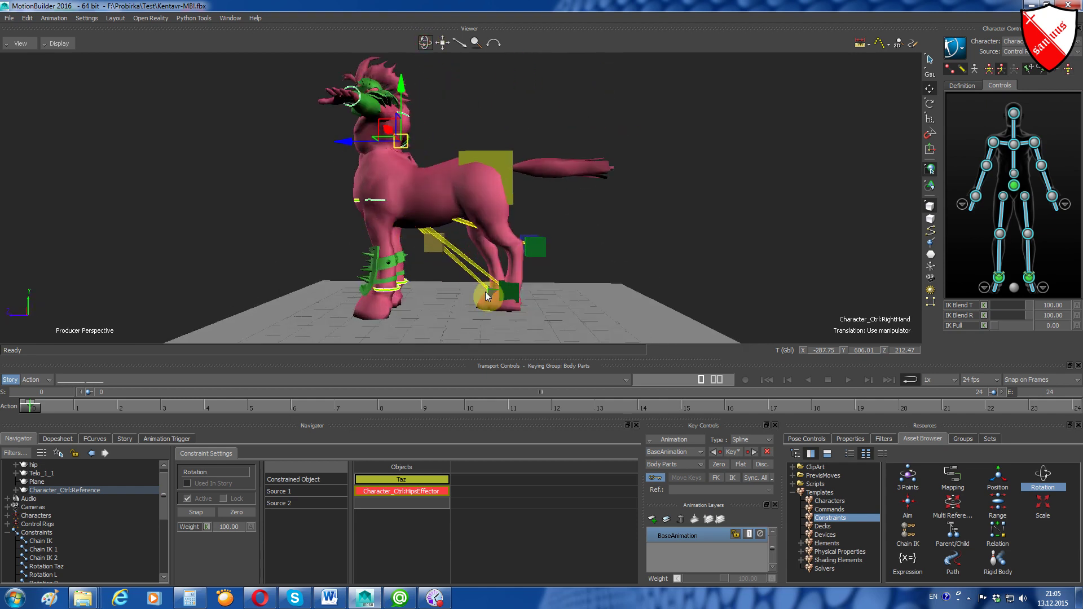
click(516, 291)
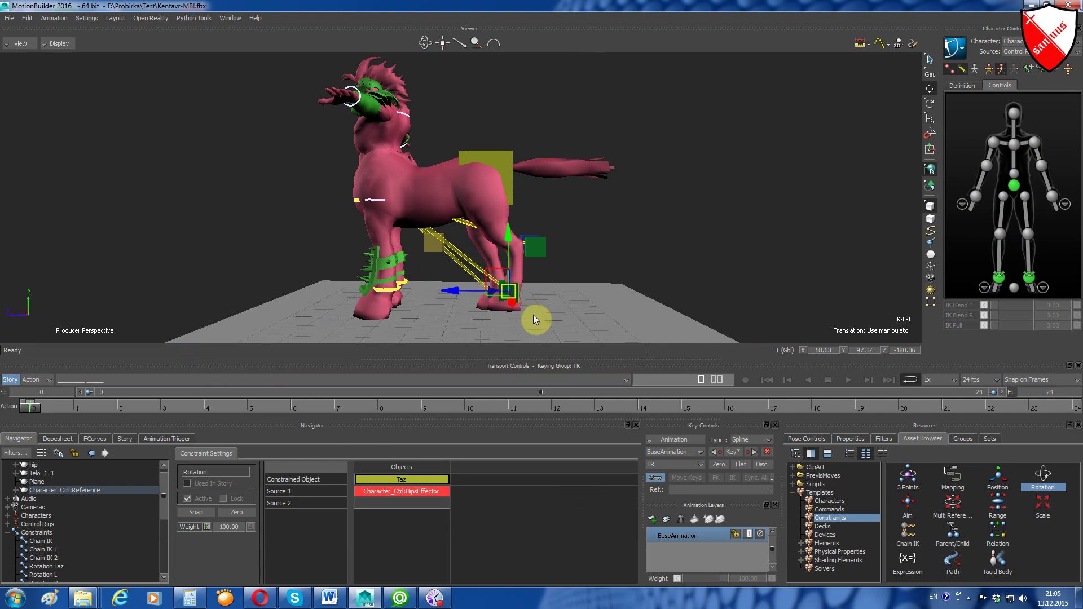
drag(509, 293, 438, 300)
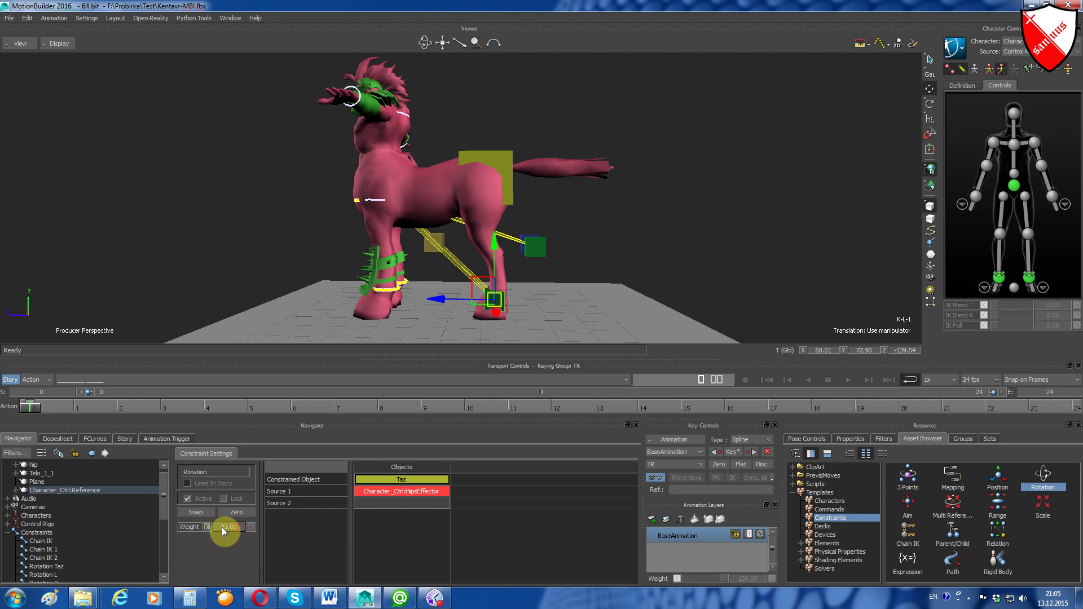
Lower the constraint weight to test it, then return it to 100
drag(194, 530, 170, 533)
mouse_move(250, 525)
mouse_down()
mouse_move(214, 529)
mouse_move(306, 529)
mouse_up()
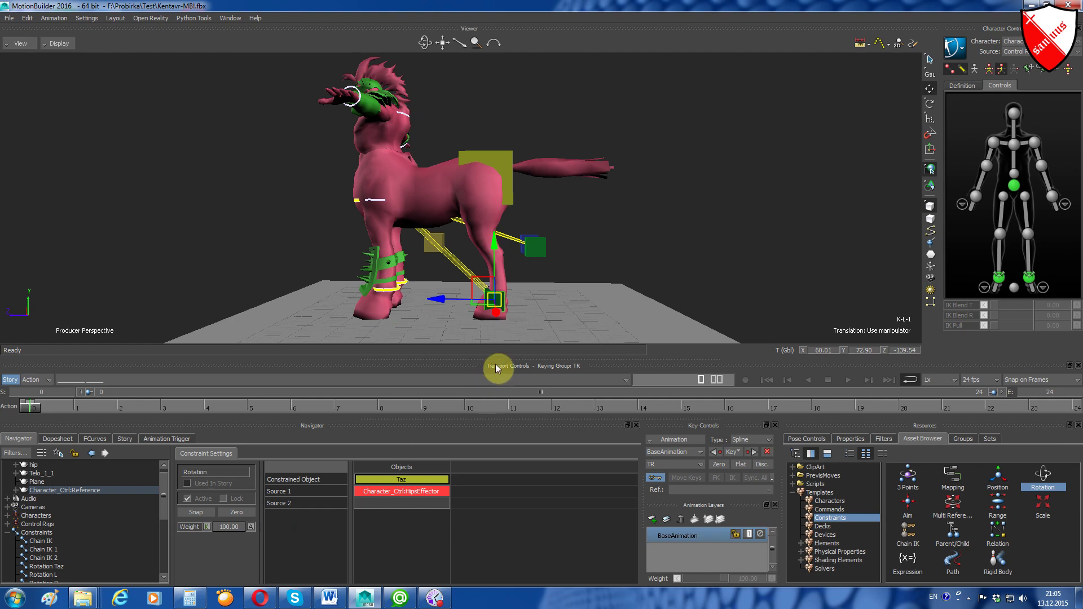
drag(425, 42, 425, 42)
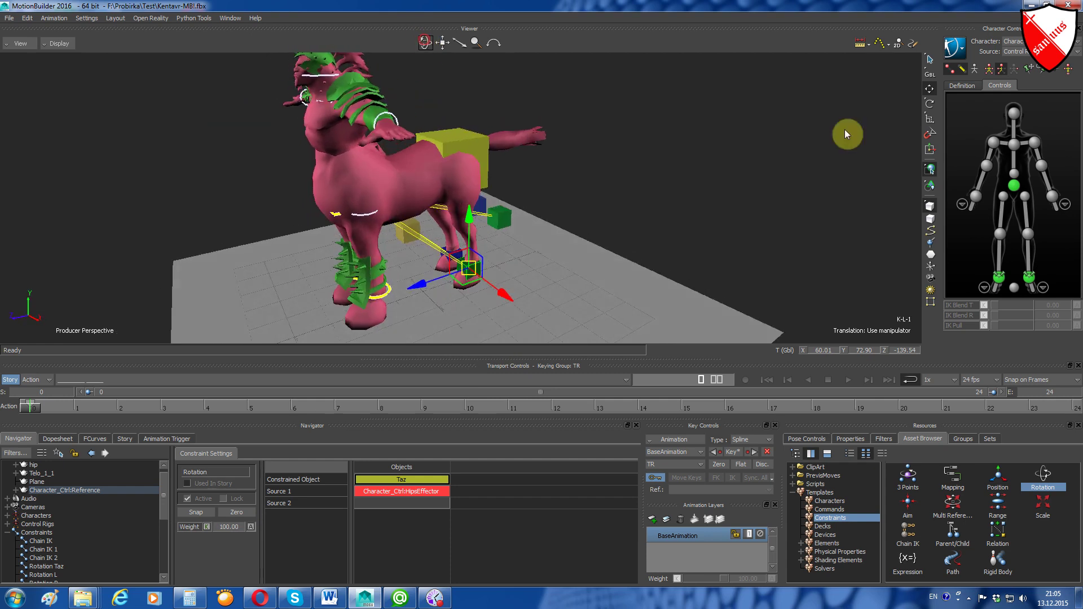
click(625, 170)
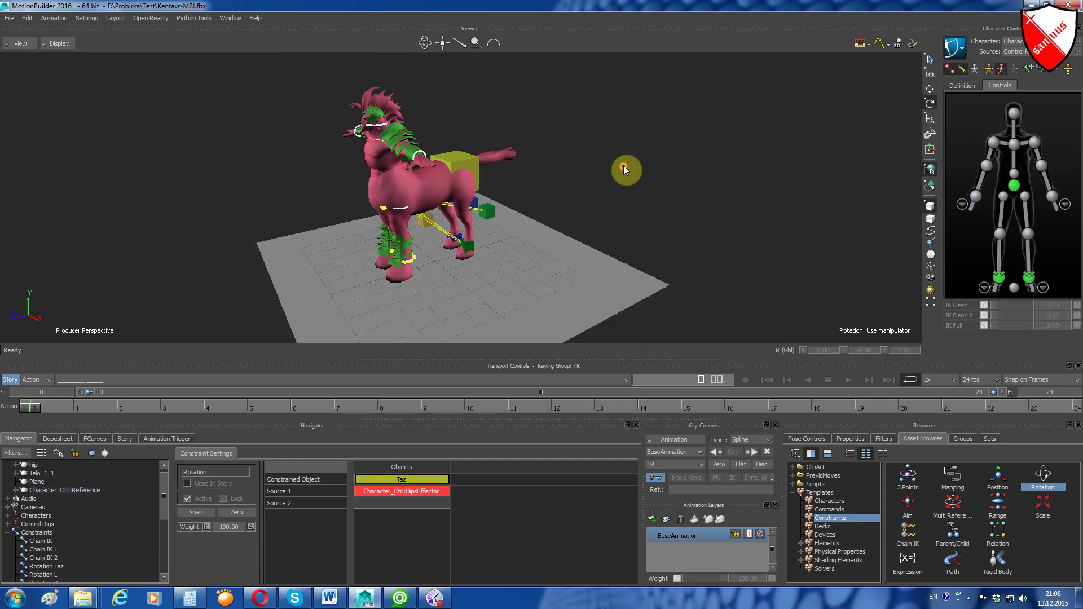
Drag WalkTurn90Right_M from ClipArt > Motions > Male onto a new character track in Story
click(121, 440)
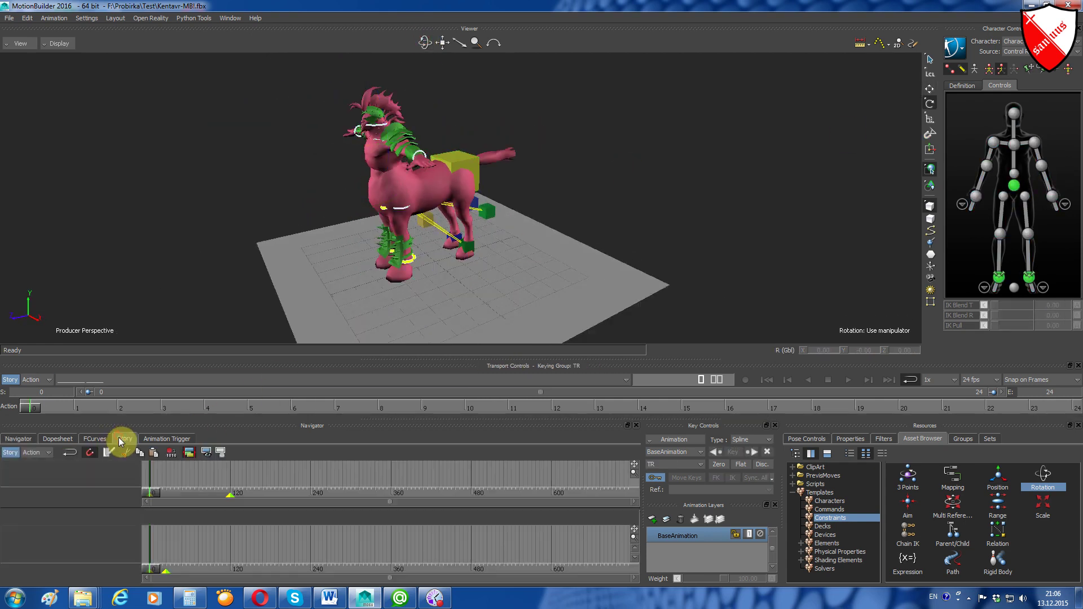
double_click(796, 467)
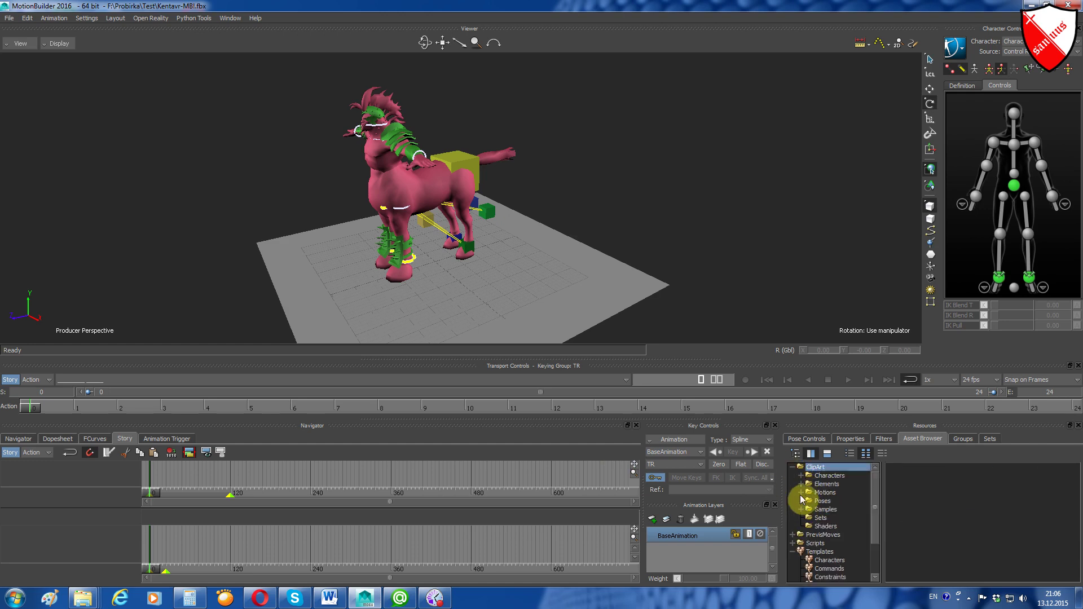
double_click(800, 493)
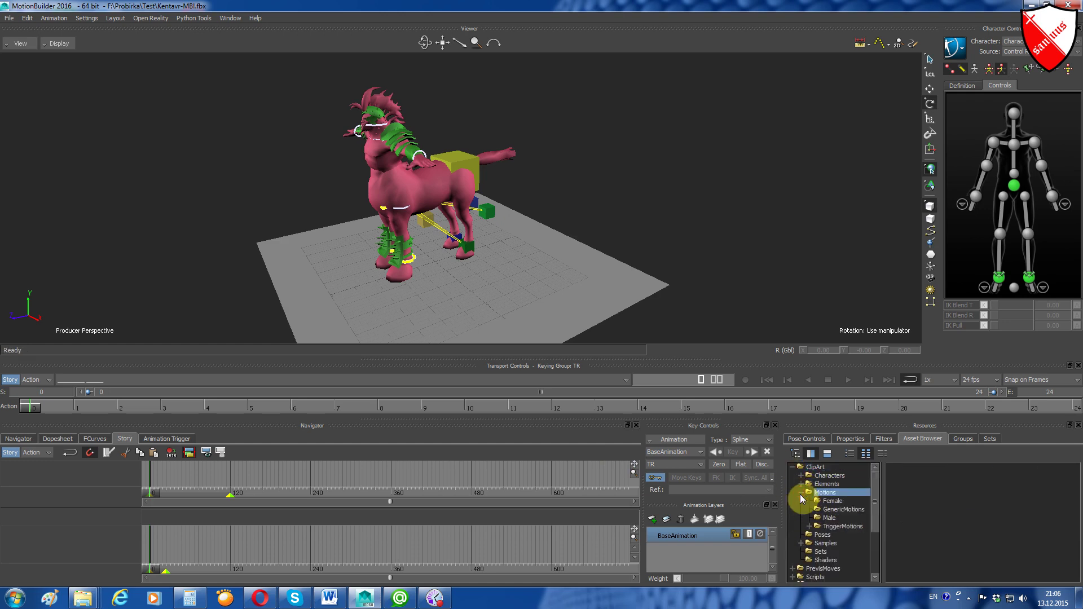
click(821, 515)
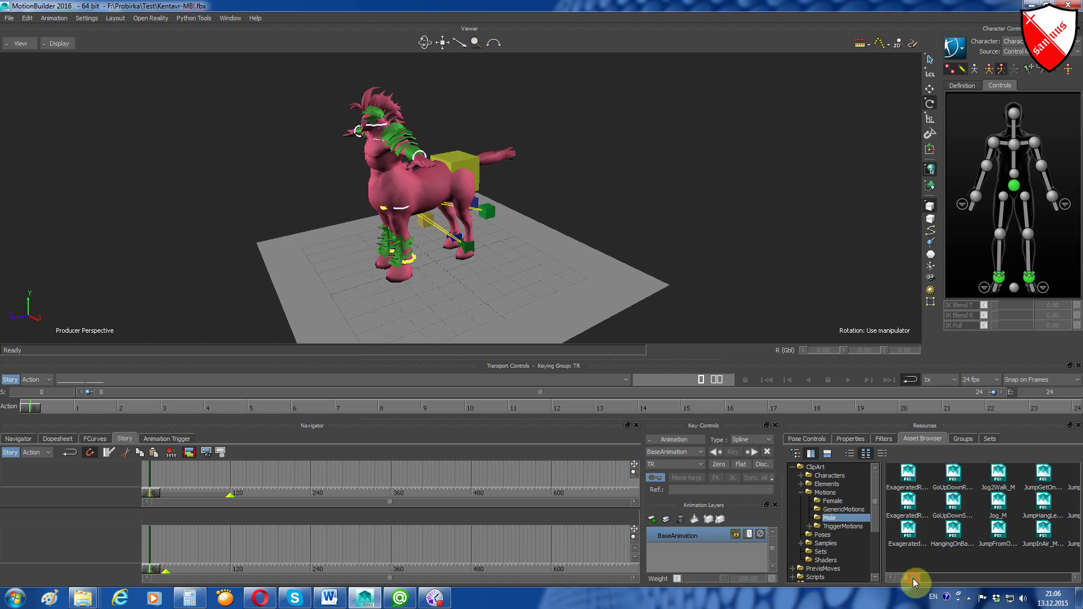
click(1011, 573)
drag(1004, 577, 1076, 579)
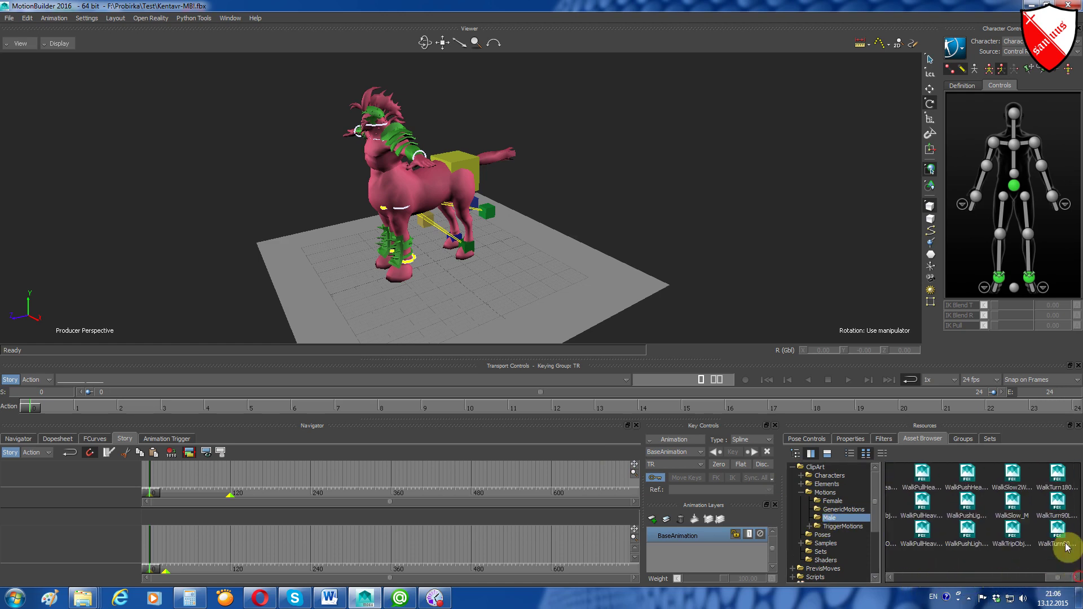
drag(1058, 533, 158, 540)
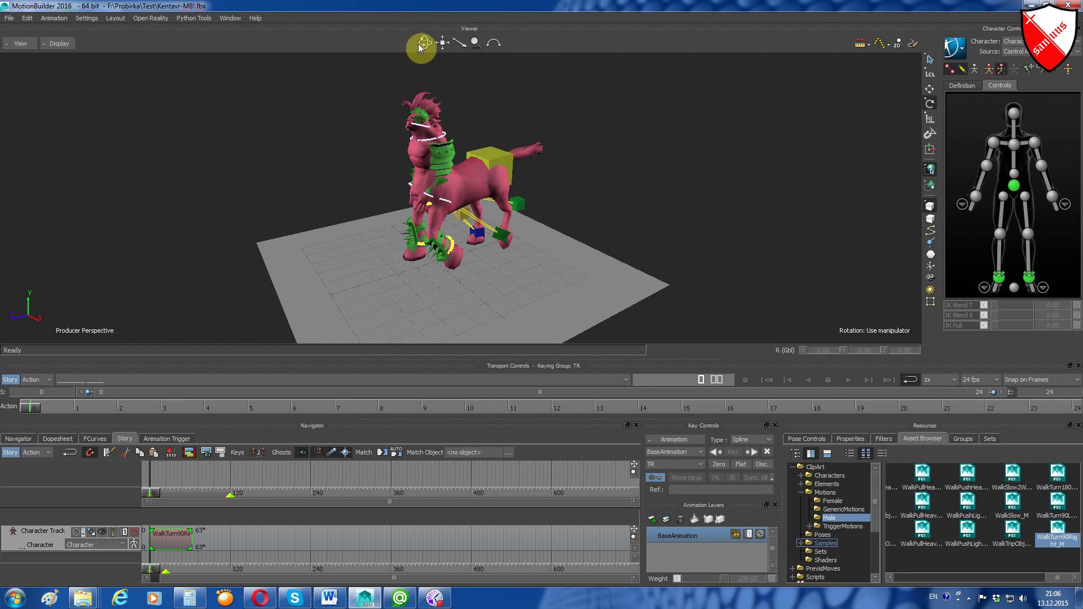
Extend the timeline to end at frame 100 and play the walk clip, stopping at frame 51
drag(423, 42, 426, 42)
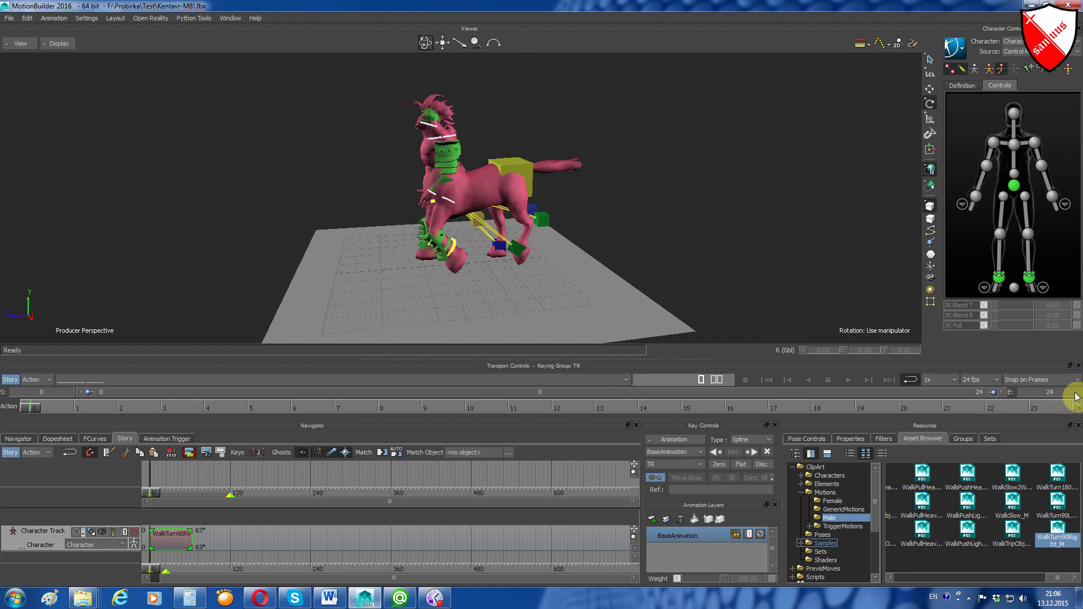
click(1047, 396)
text(100)
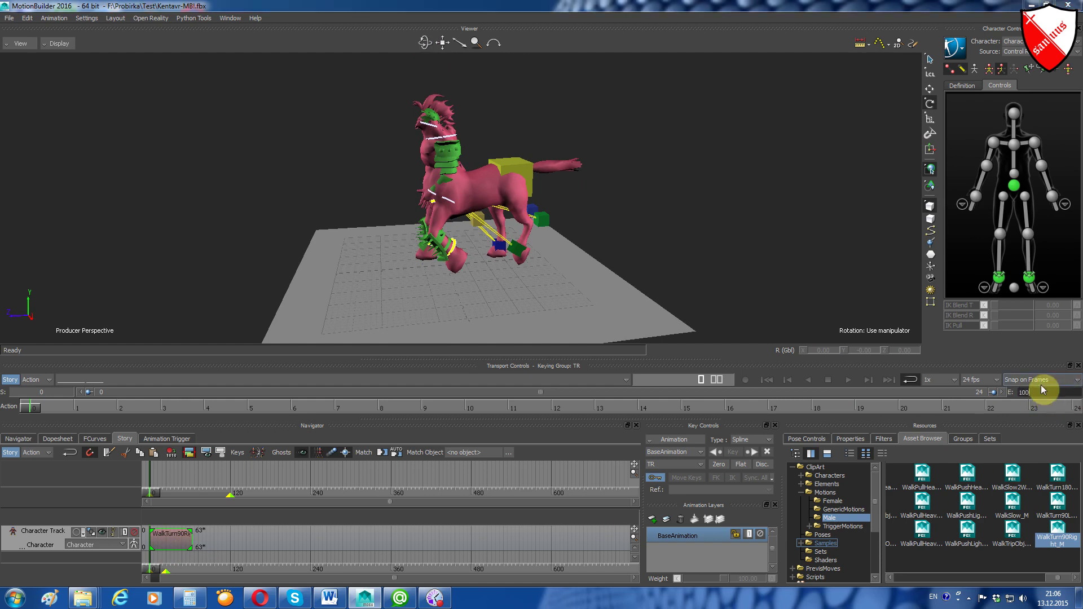
key(Return)
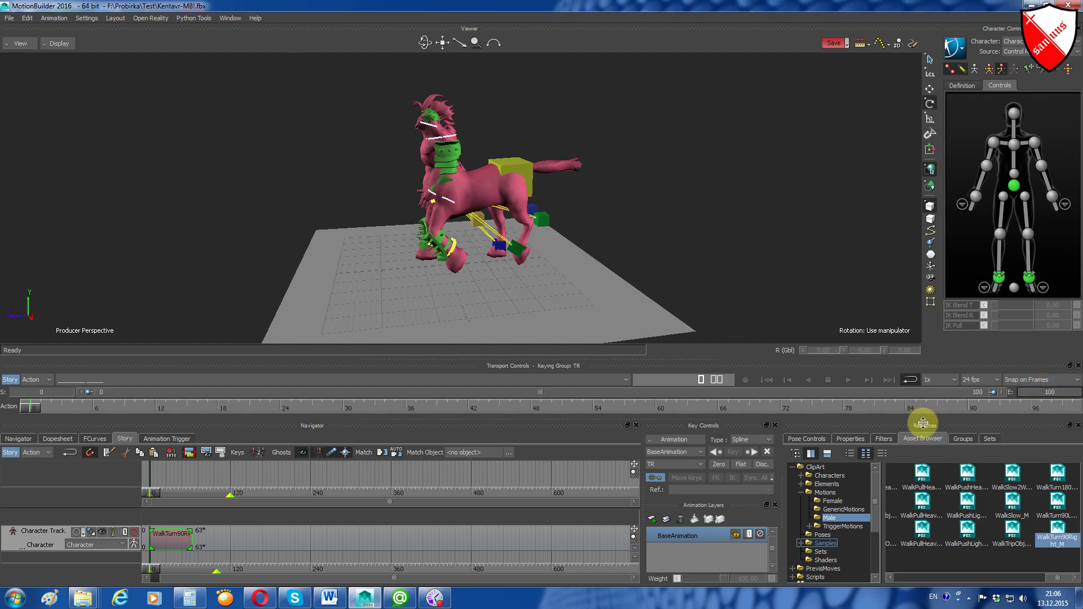
click(846, 379)
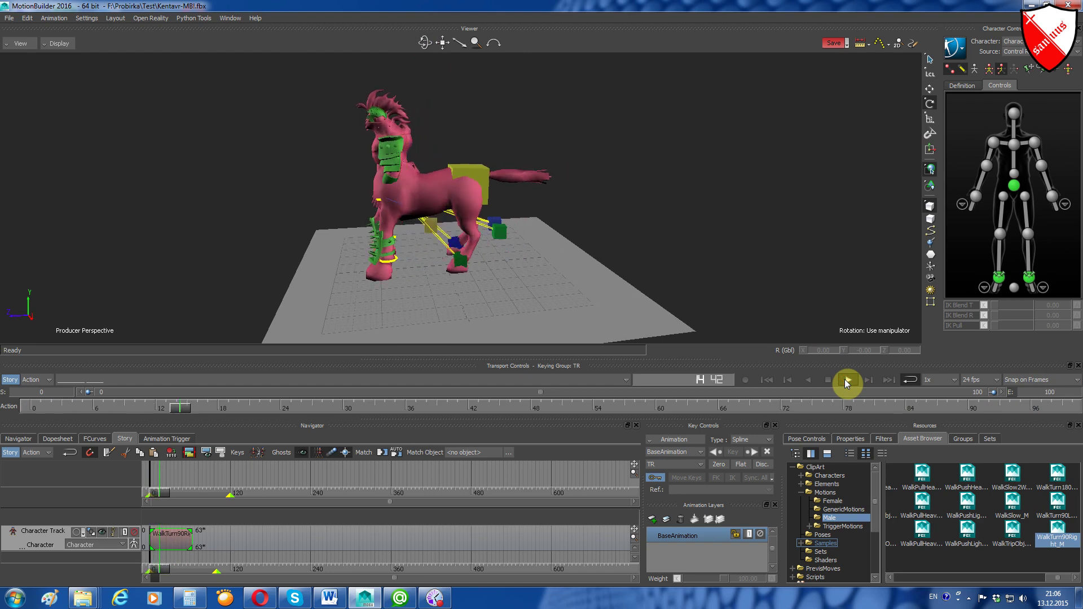
click(834, 379)
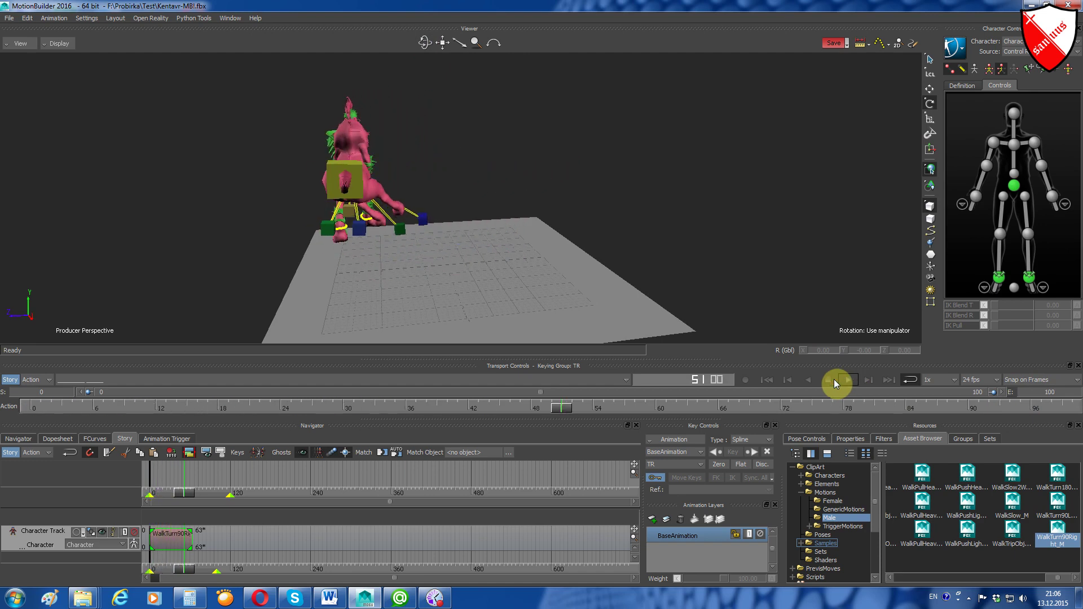
Replay the walk from the first frame, then orbit in on the centaur's torso
click(767, 380)
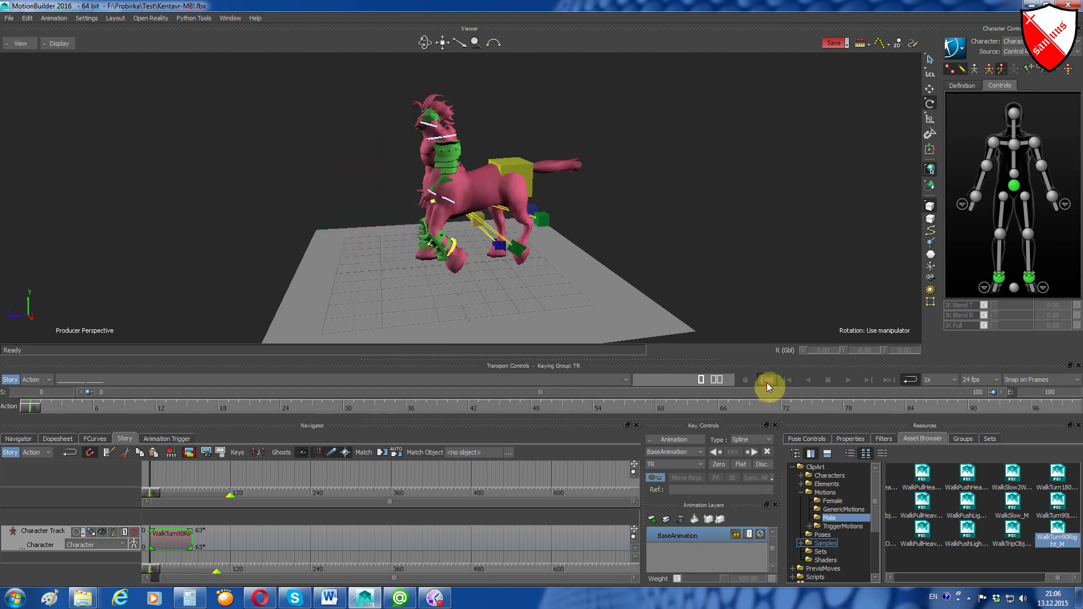
click(848, 379)
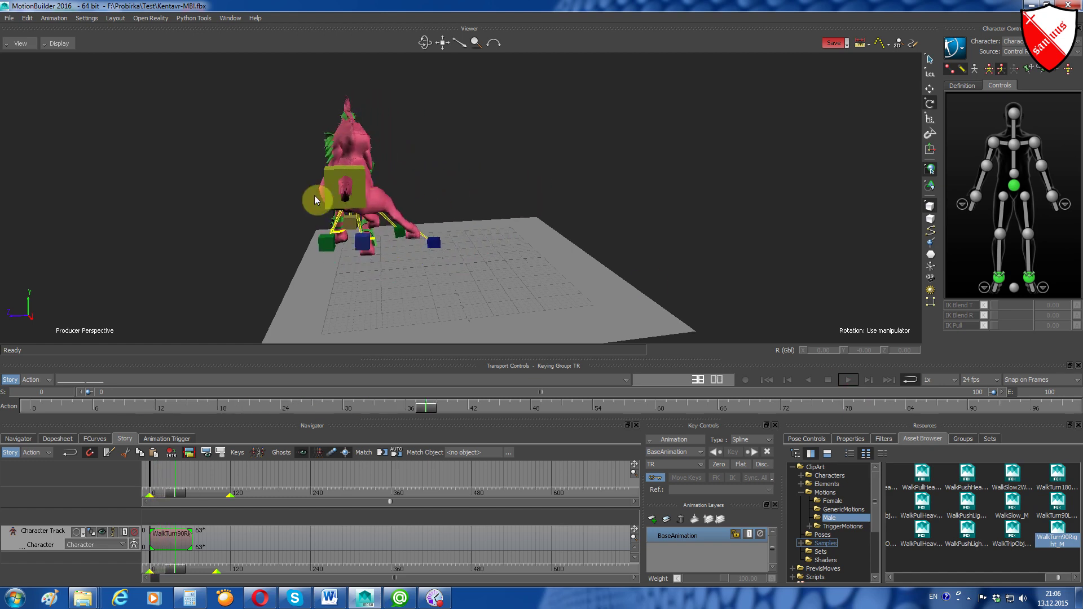
click(424, 42)
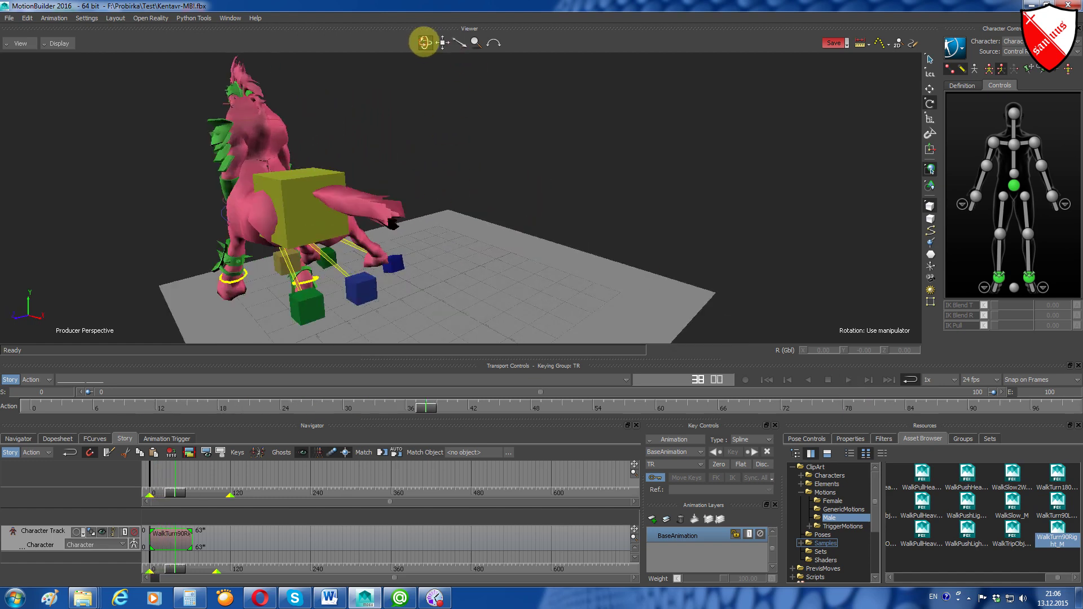
drag(424, 42, 307, 130)
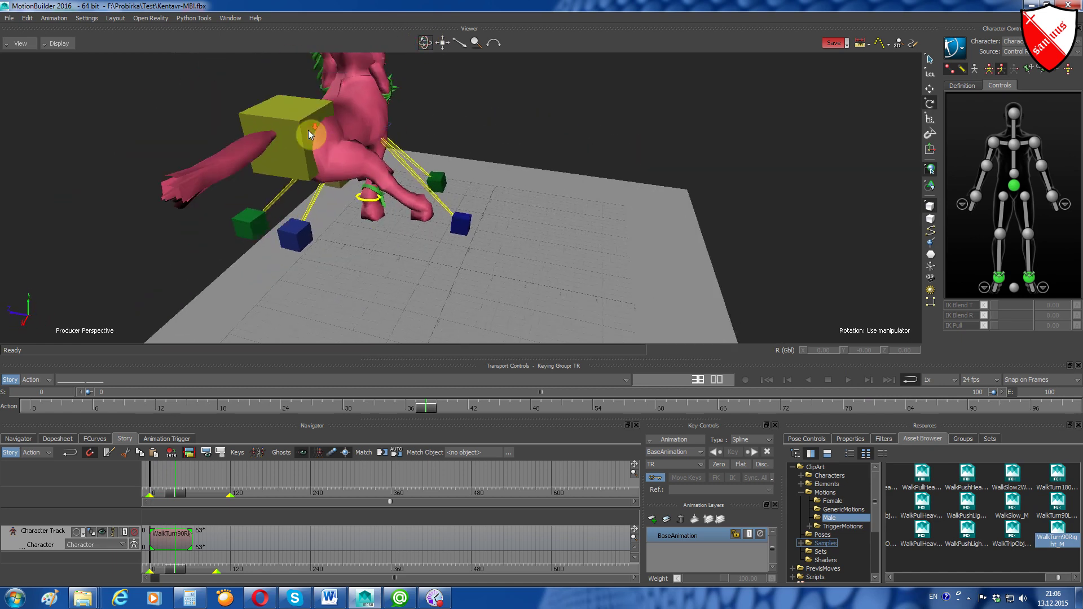
drag(438, 45, 427, 42)
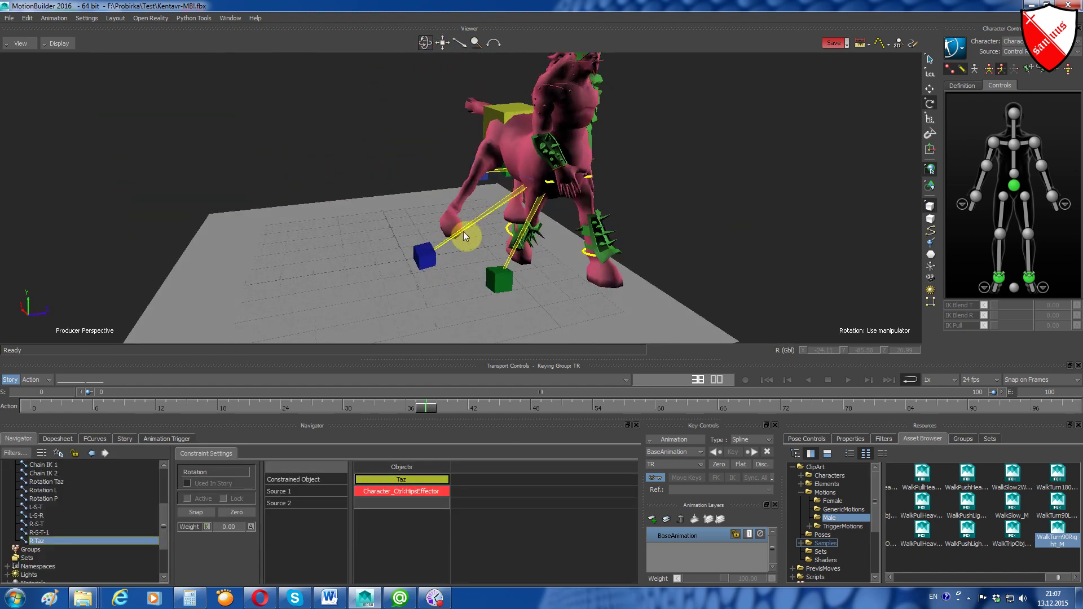
Translate the green K-L-1 foot cube along Z and X under the hind leg
click(427, 255)
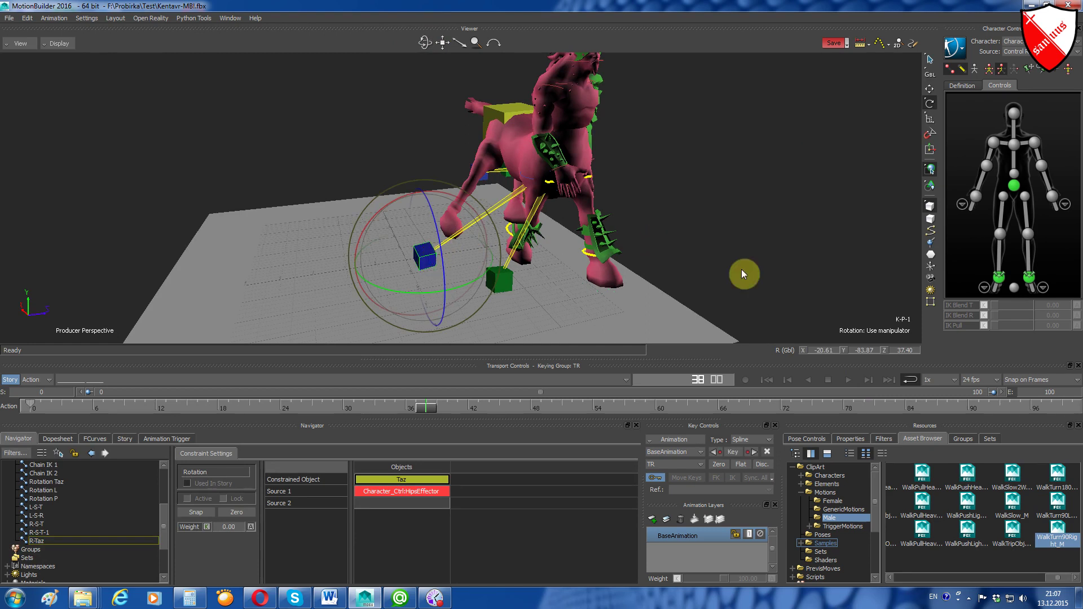
click(506, 282)
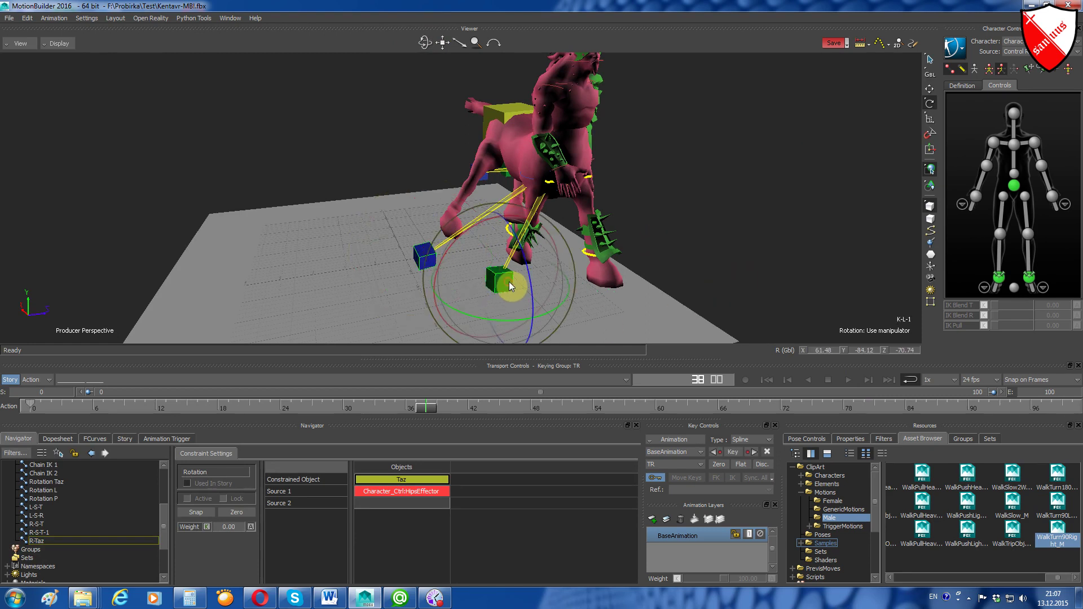
click(928, 91)
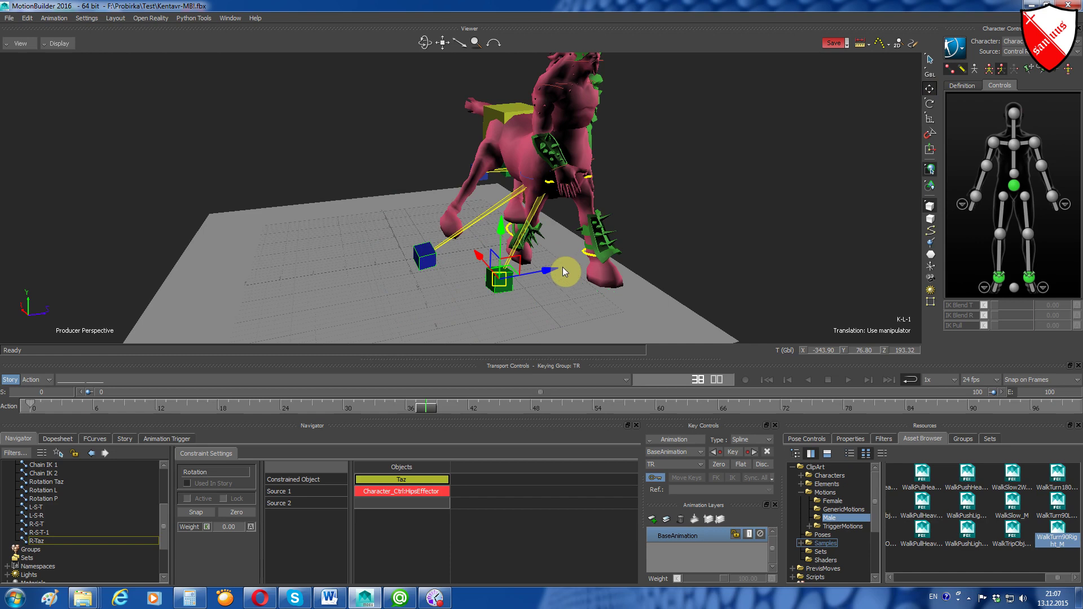
drag(547, 272, 630, 255)
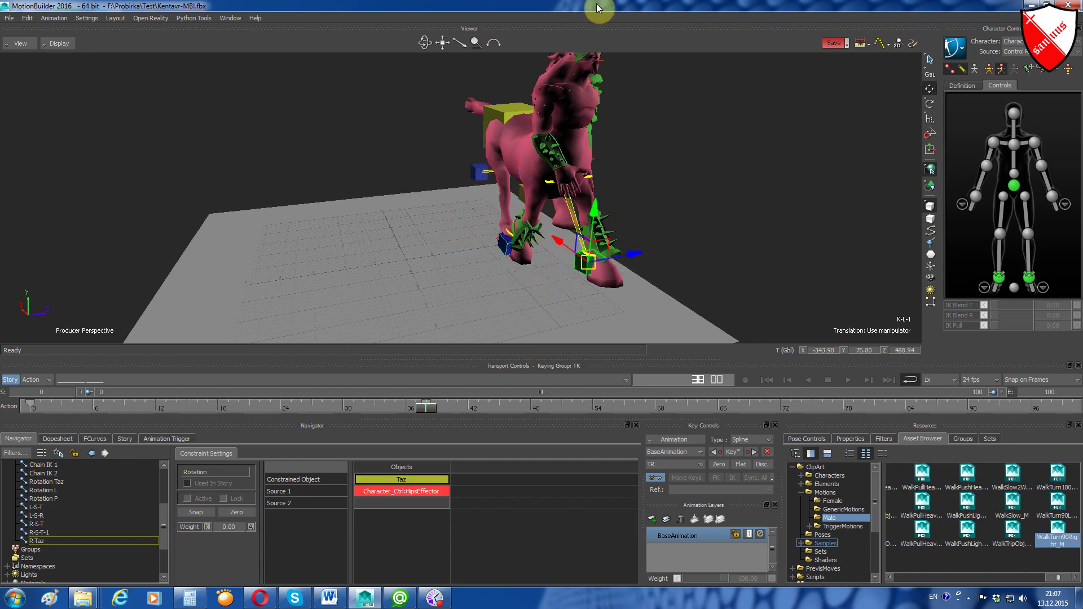
drag(434, 43, 426, 42)
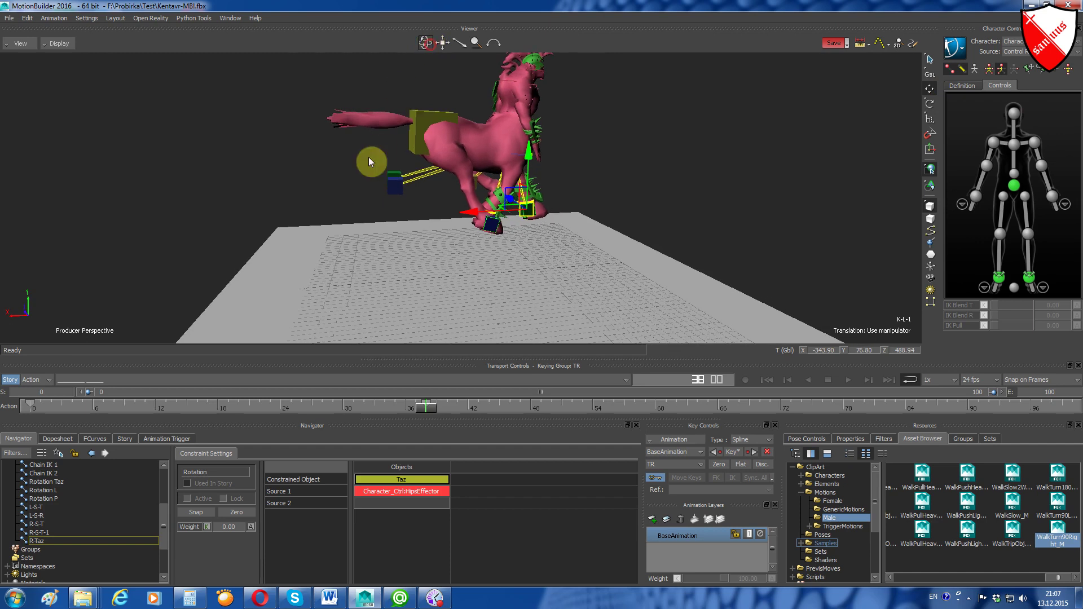
drag(483, 218, 417, 210)
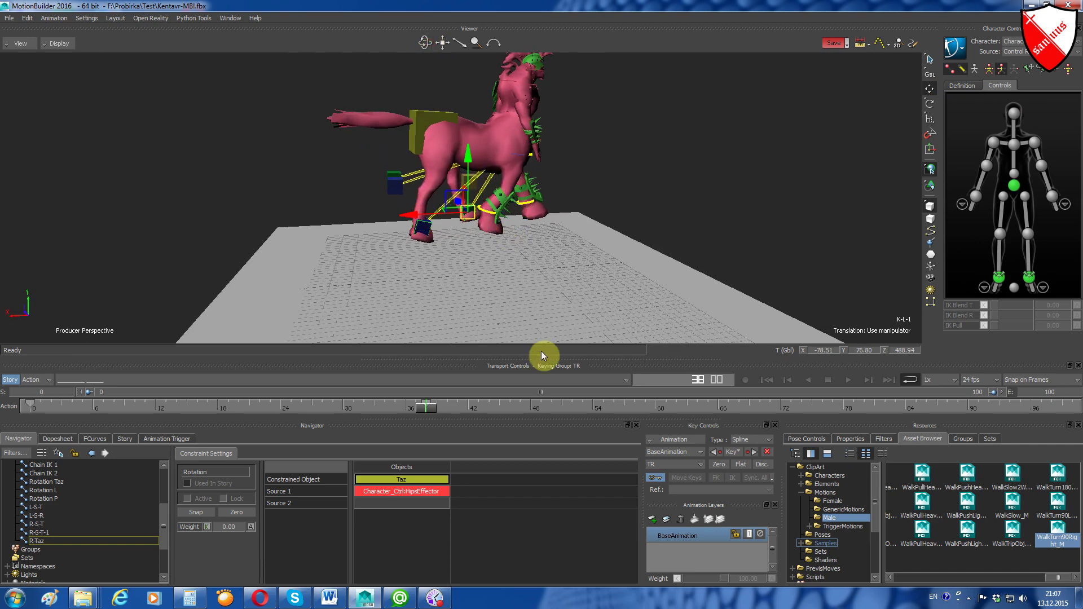
click(127, 438)
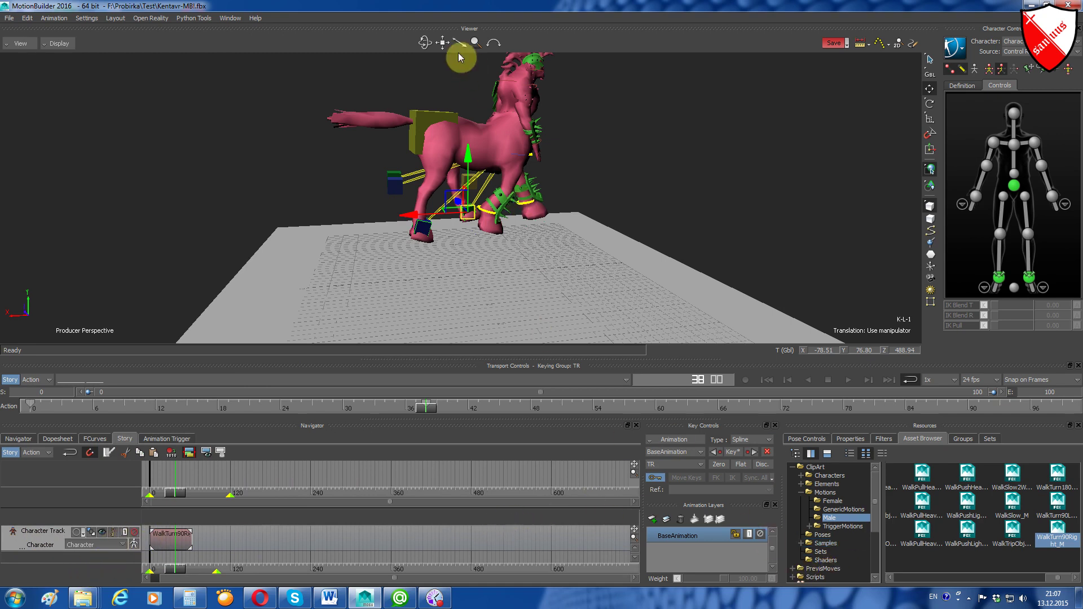
Recentre on the centaur's side, play the walk-turn clip, and select it on the track
drag(443, 43, 387, 90)
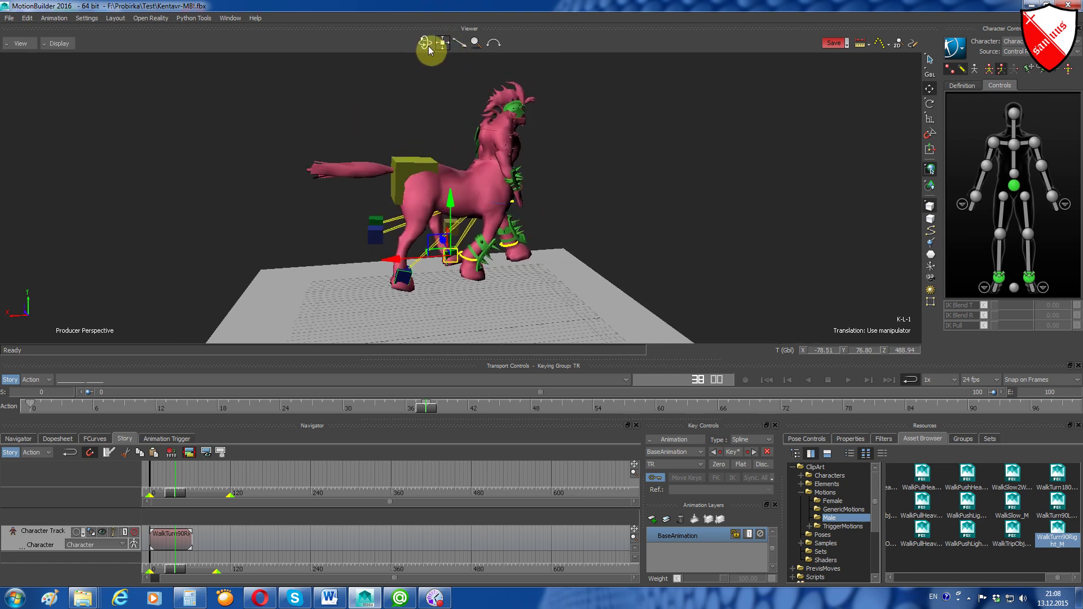
drag(428, 46, 424, 40)
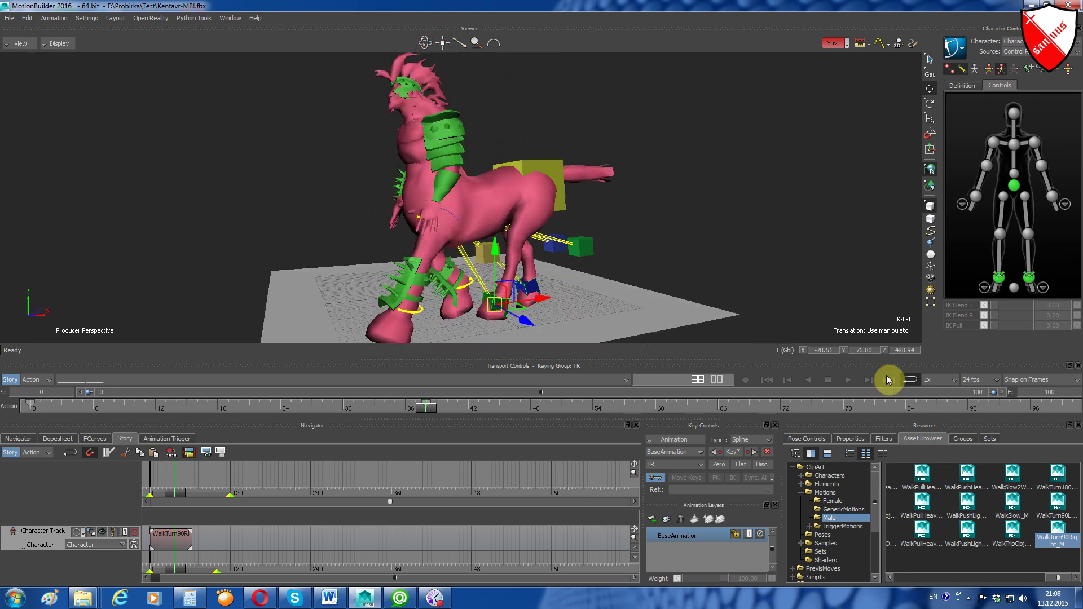
click(848, 381)
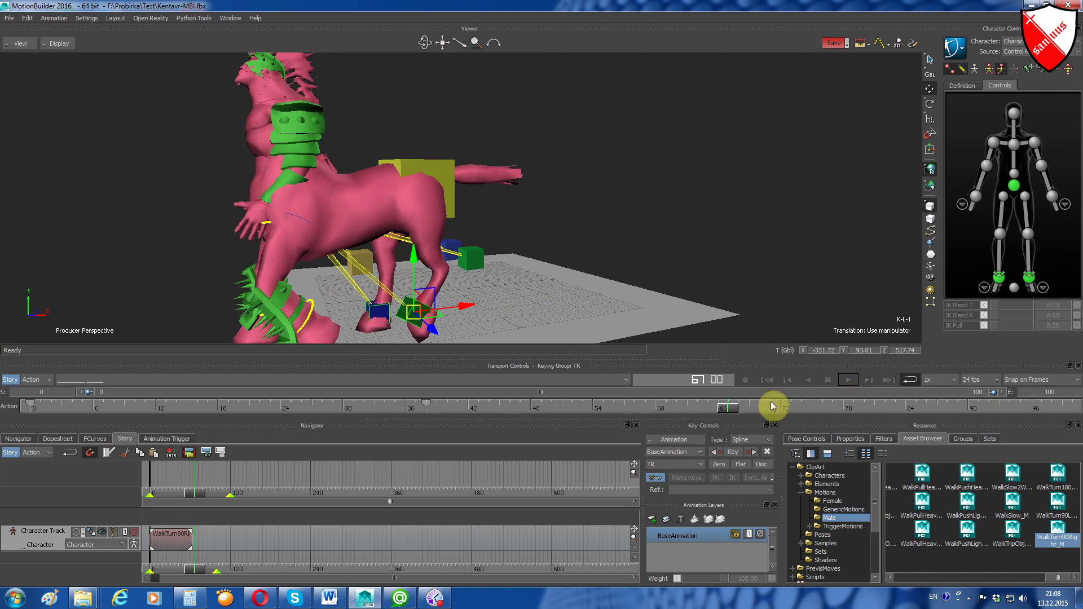
click(157, 548)
Delete the walk-turn clip and set the character's IK blend to 100
key(Delete)
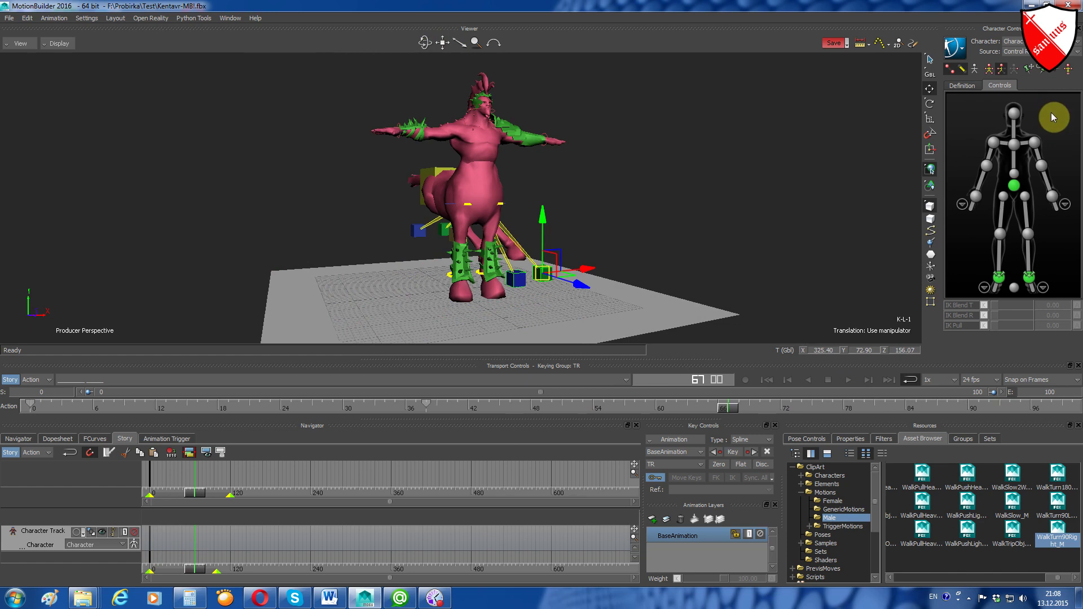
click(1066, 69)
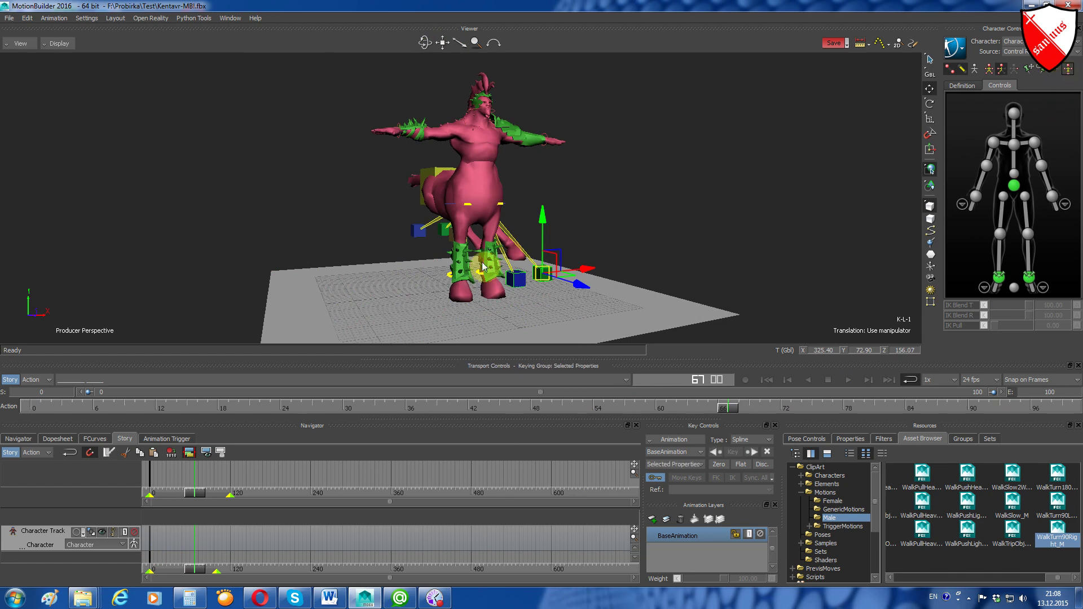
drag(424, 45, 427, 43)
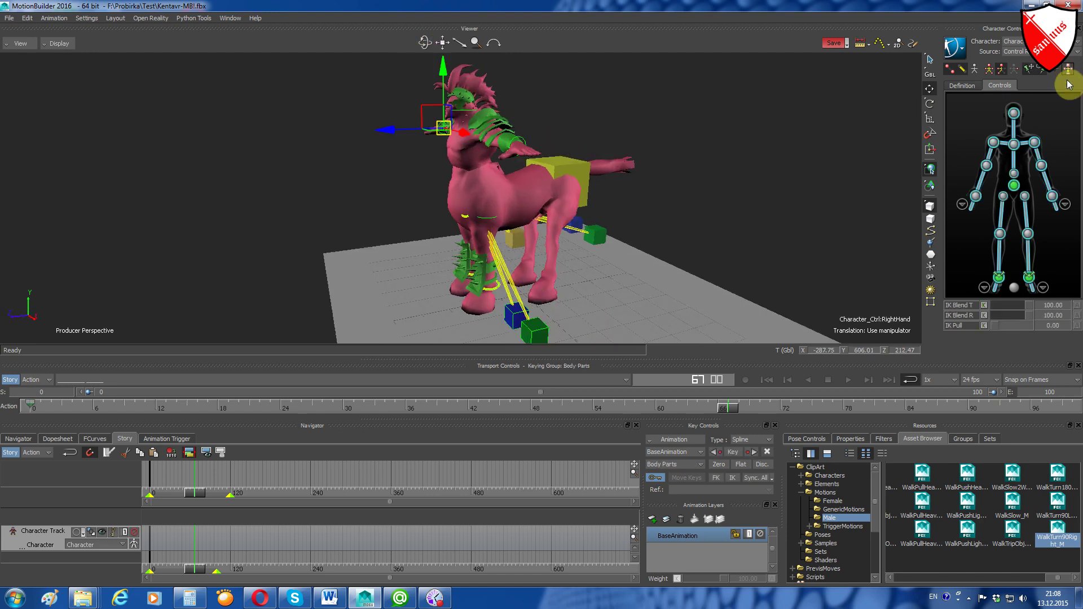
drag(443, 50, 444, 43)
Try selecting effectors in Character Controls to find the hind foot cube, then clear the selection
click(1062, 129)
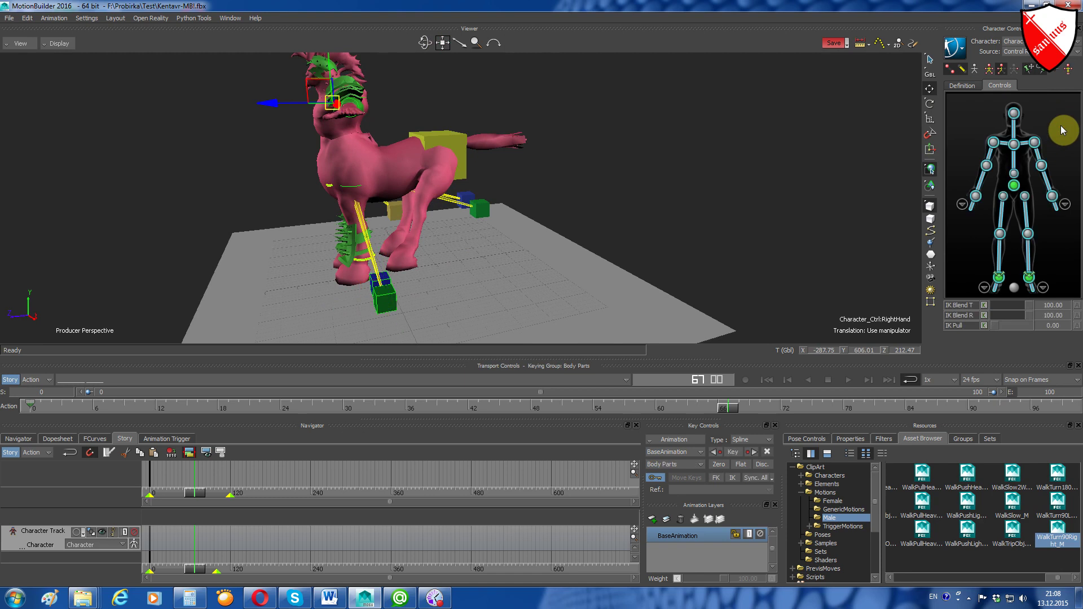
double_click(1062, 130)
click(1062, 130)
click(1062, 129)
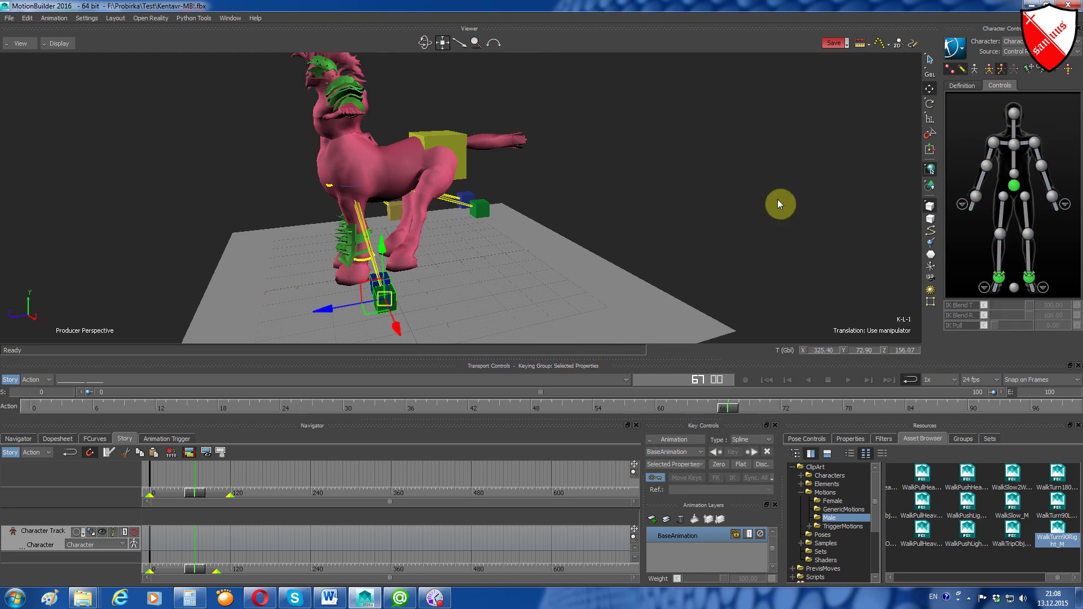
click(1038, 118)
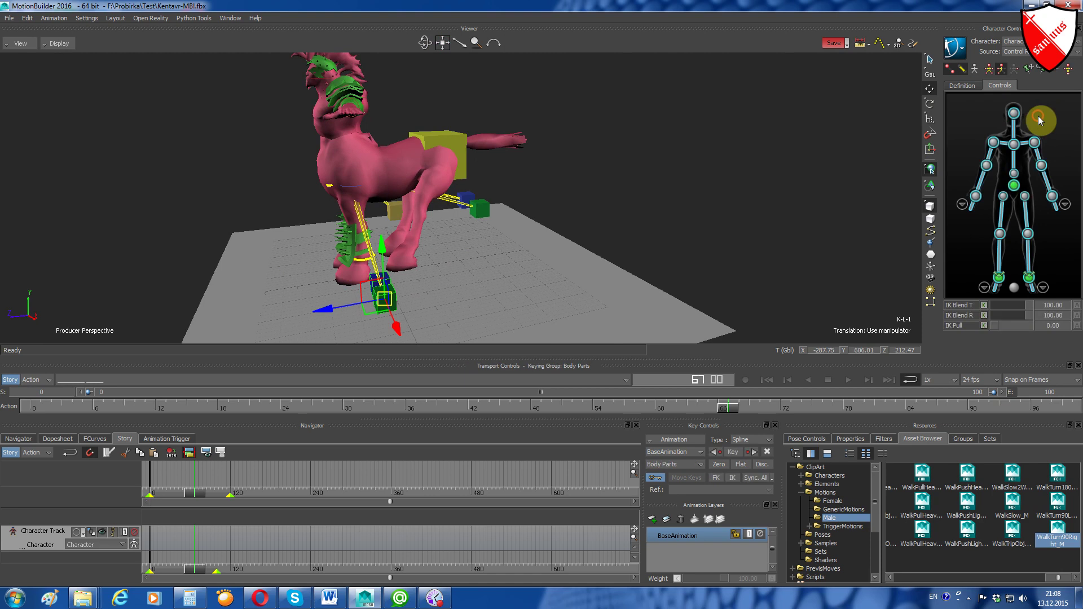
click(1066, 127)
click(408, 288)
scroll(411, 290, up, 3)
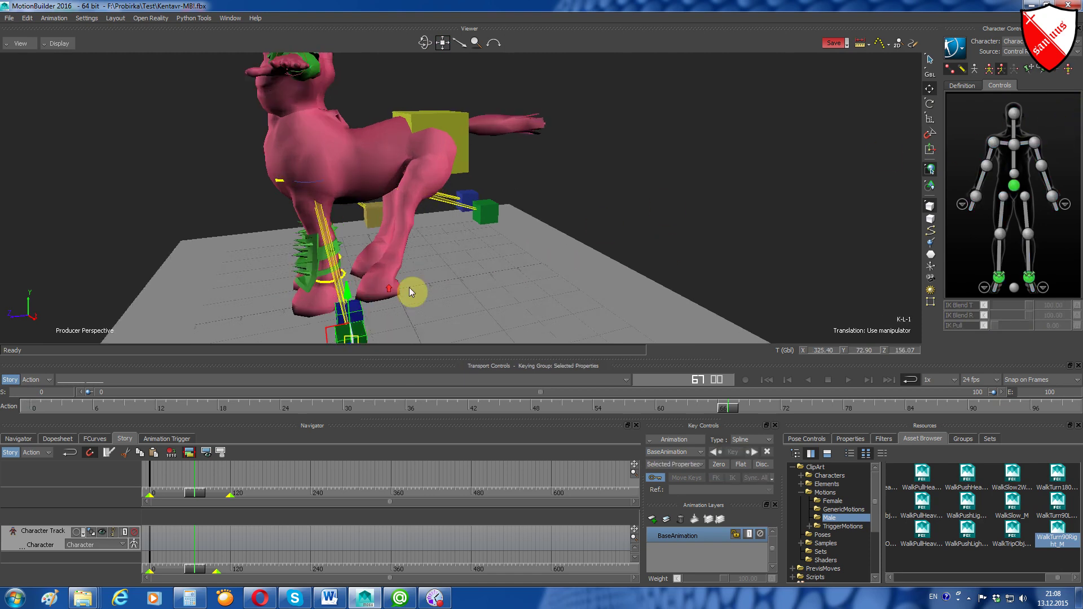
ctrl+shift+drag(783, 194, 759, 204)
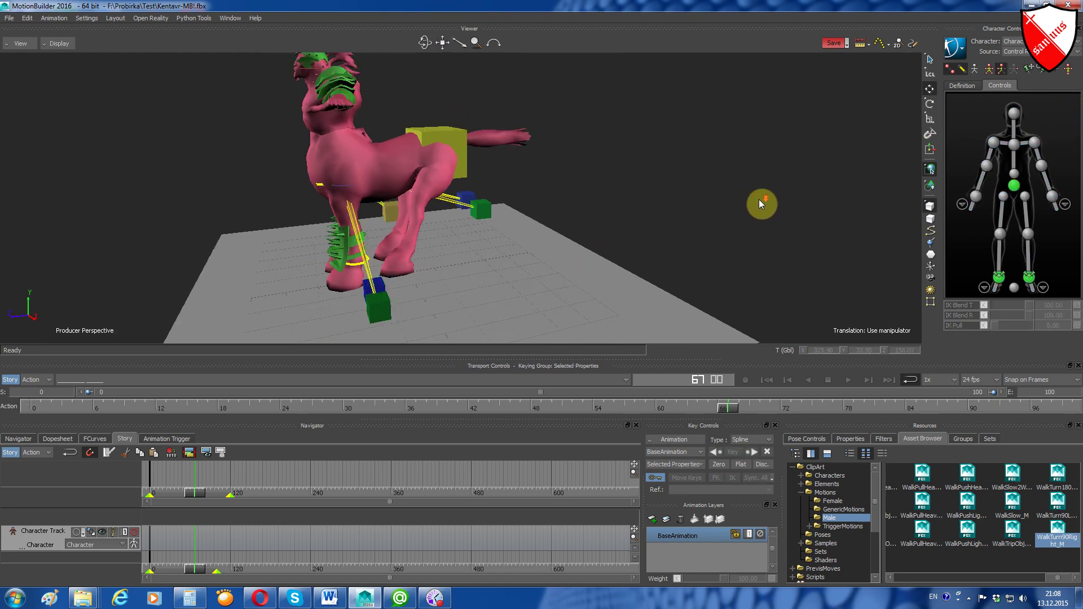
Move the K-P-1 foot cube along Z and X under the other hind leg, checking several angles
click(392, 311)
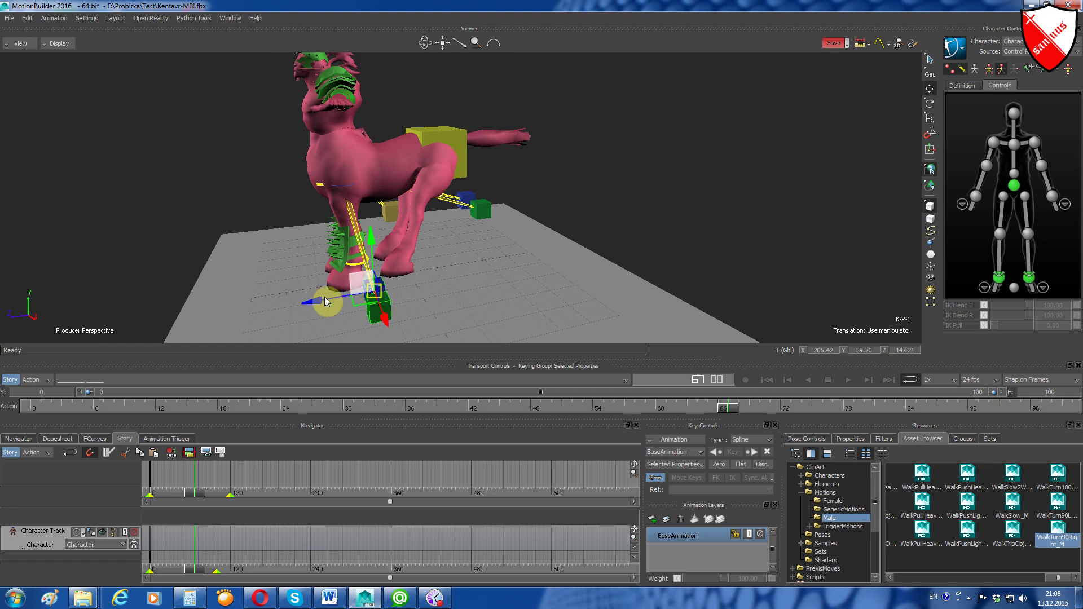
drag(326, 301, 437, 295)
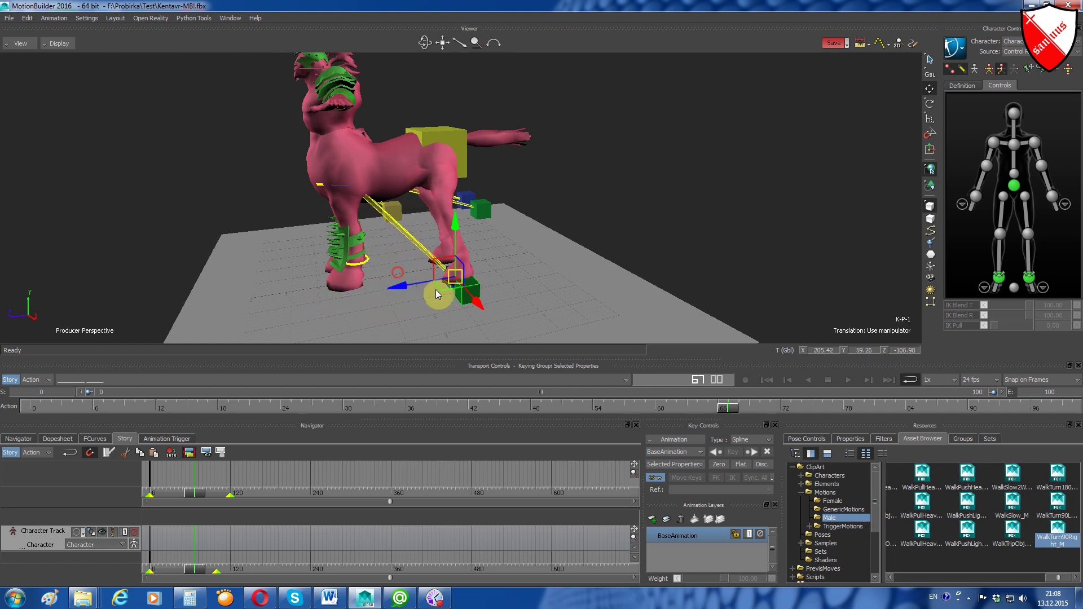
drag(438, 294, 442, 265)
drag(423, 43, 424, 43)
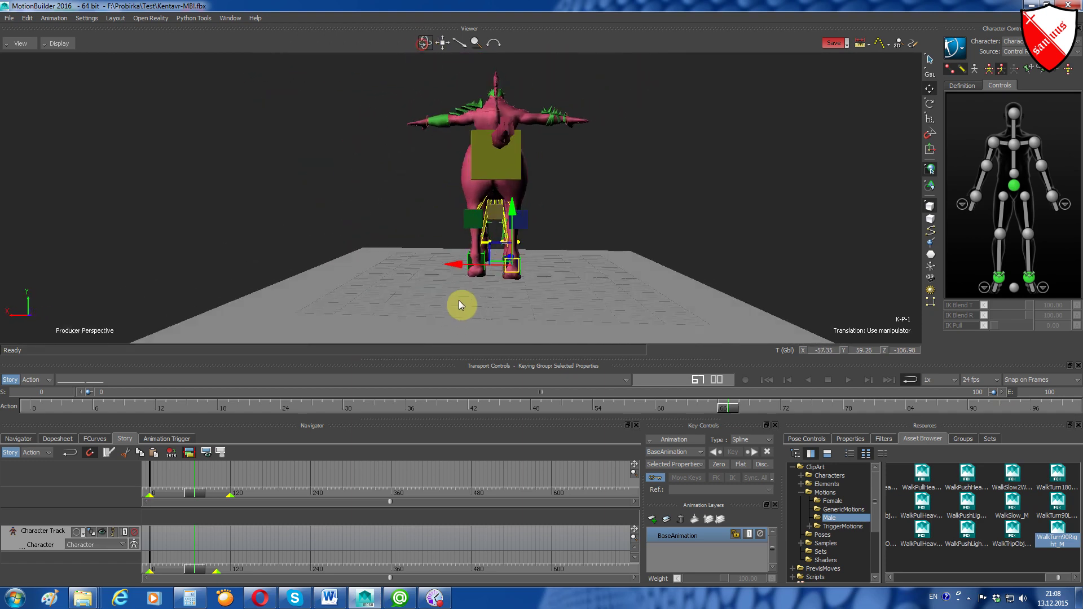
drag(459, 265, 460, 265)
drag(420, 43, 419, 43)
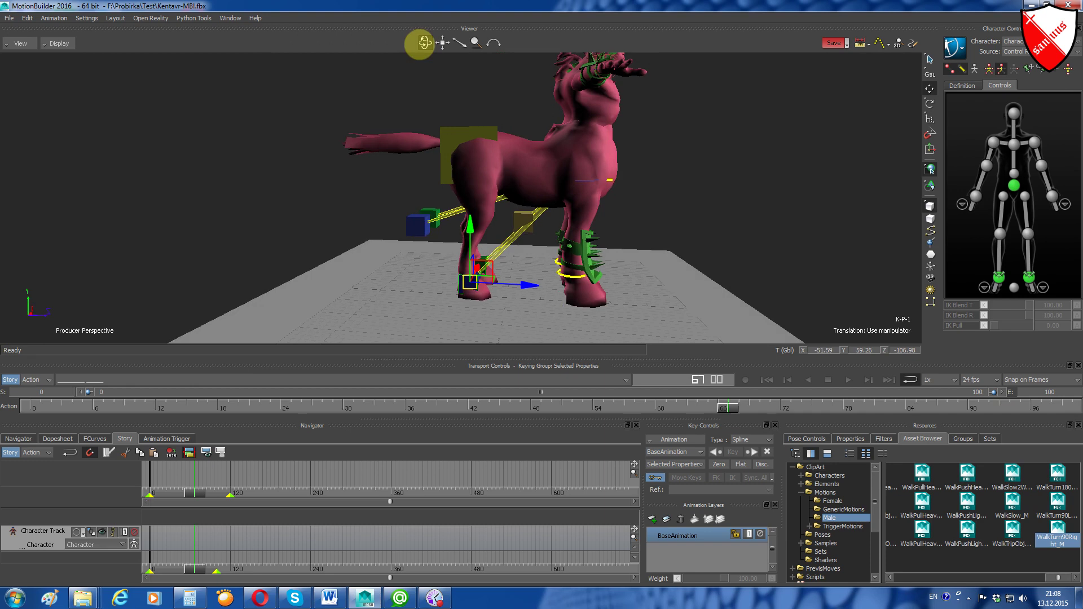
click(419, 43)
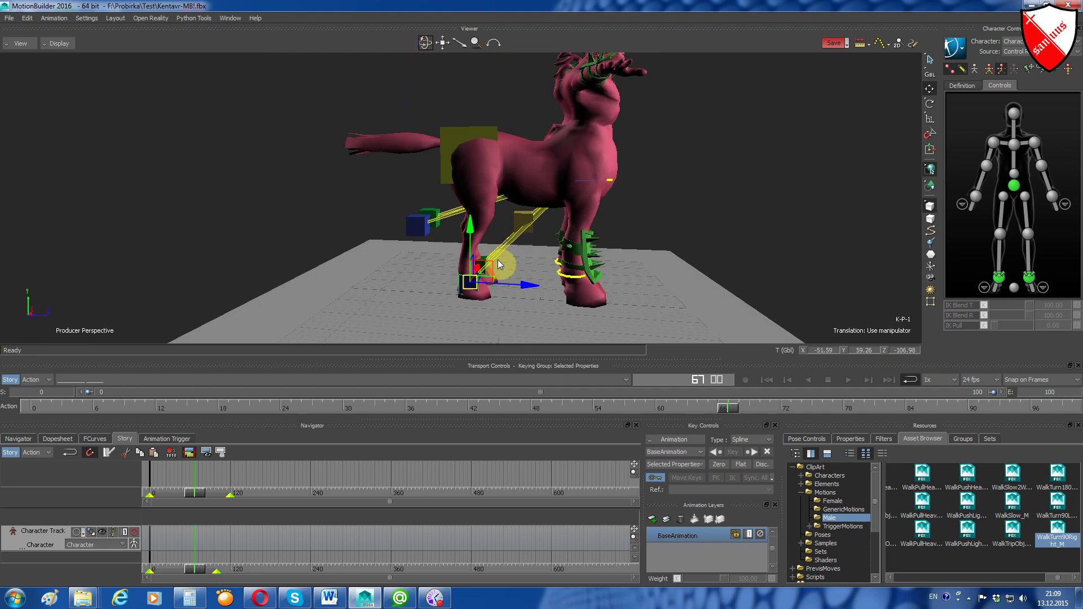
drag(424, 42, 425, 42)
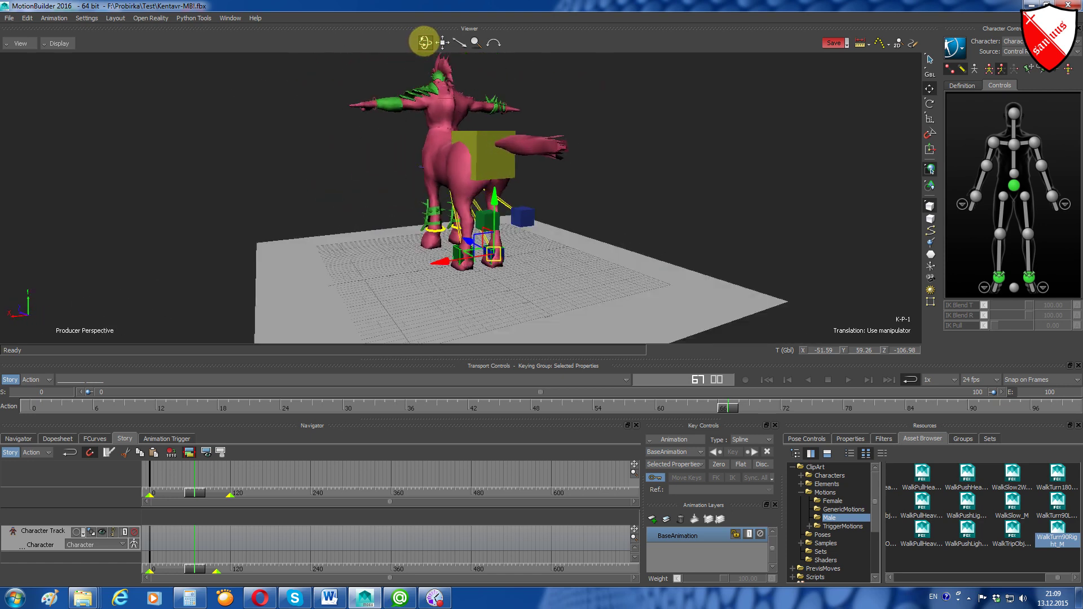
drag(494, 223, 491, 229)
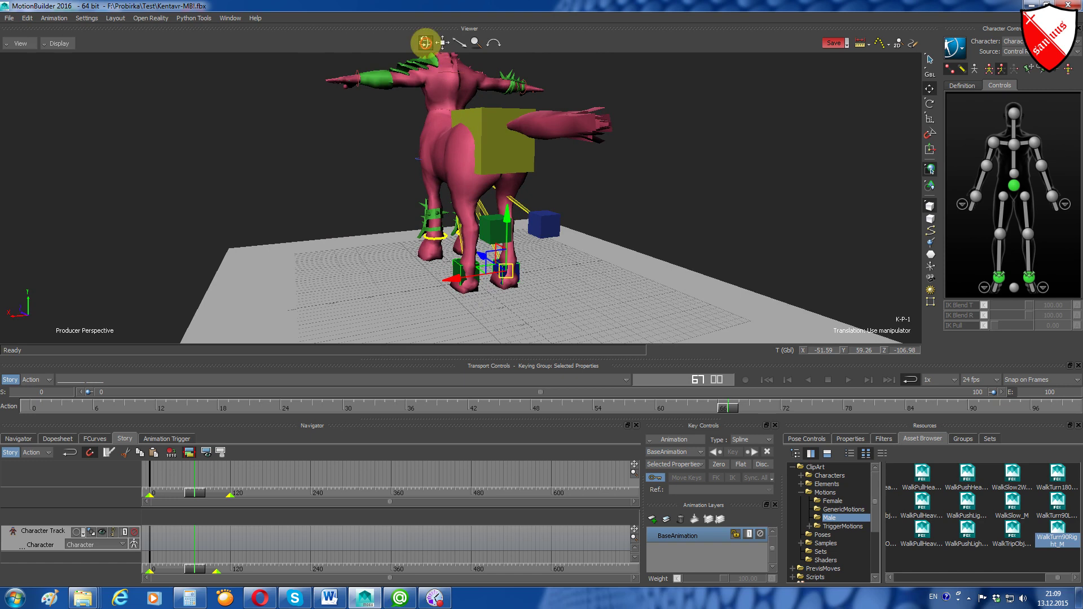
drag(424, 42, 425, 42)
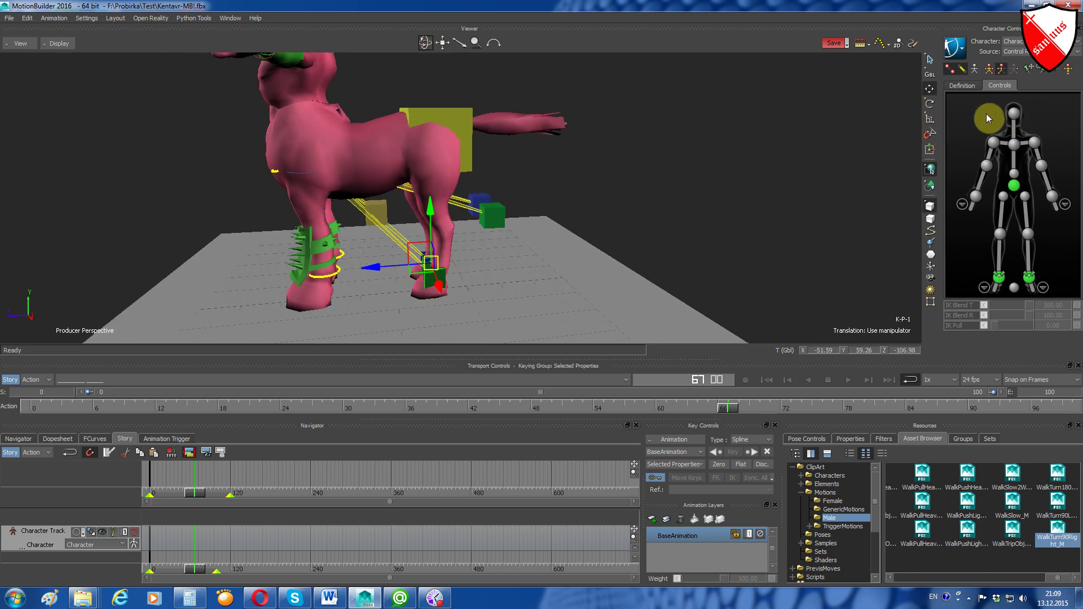
Select the K-L-2 hind foot cube, set the keying group to TRS, and scroll to the Exagerated clips
click(970, 126)
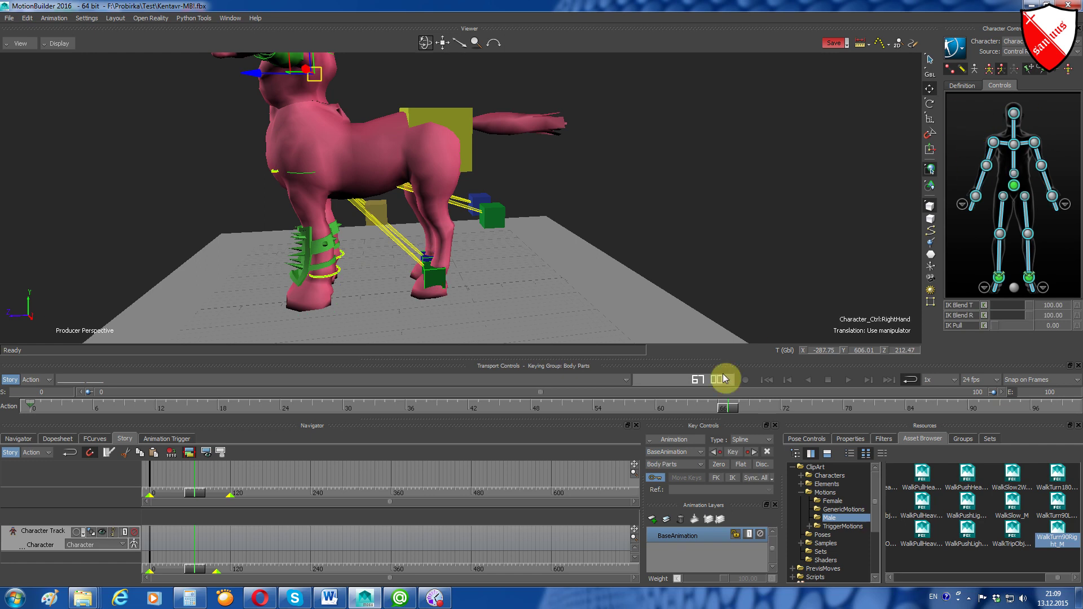
click(654, 477)
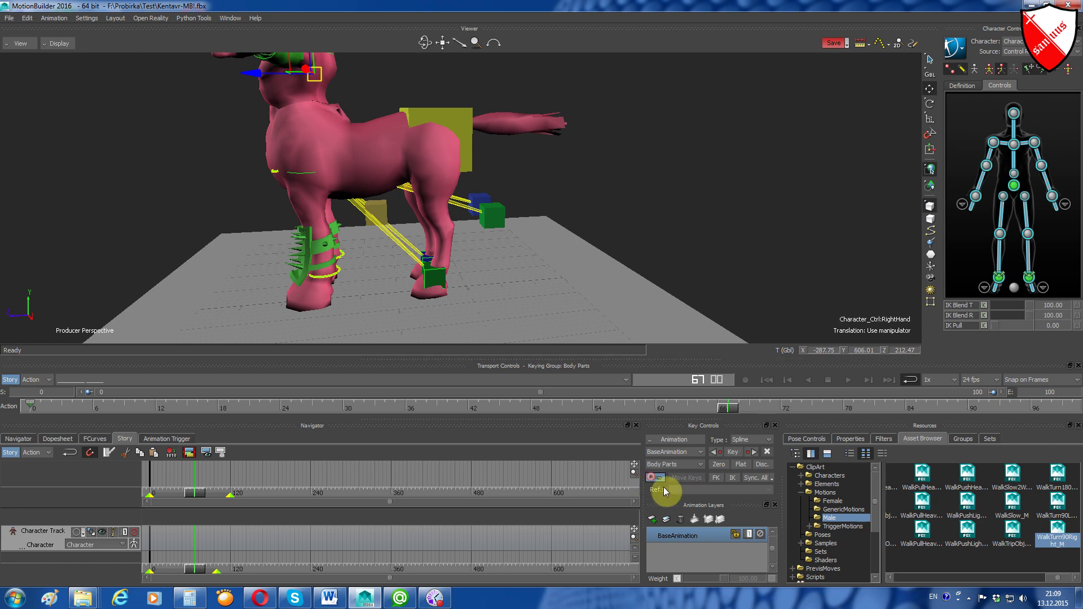
click(658, 479)
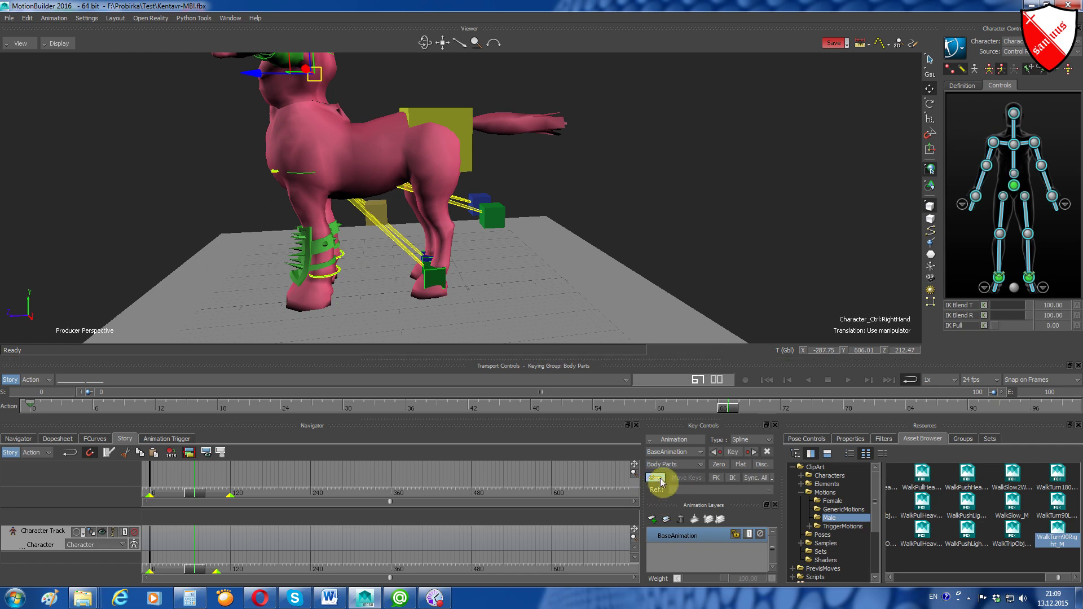
click(434, 282)
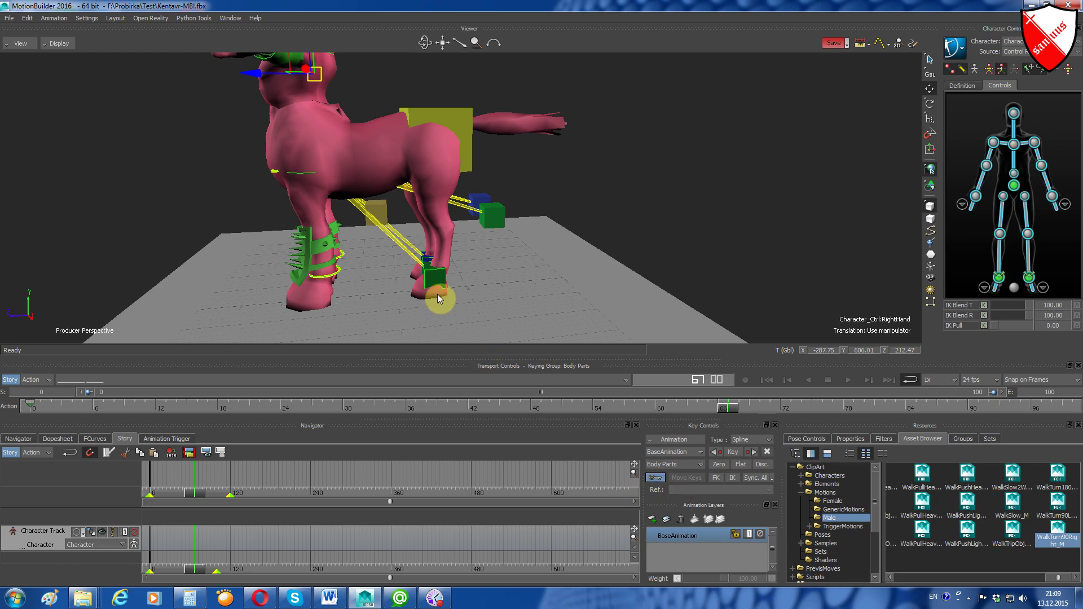
click(493, 226)
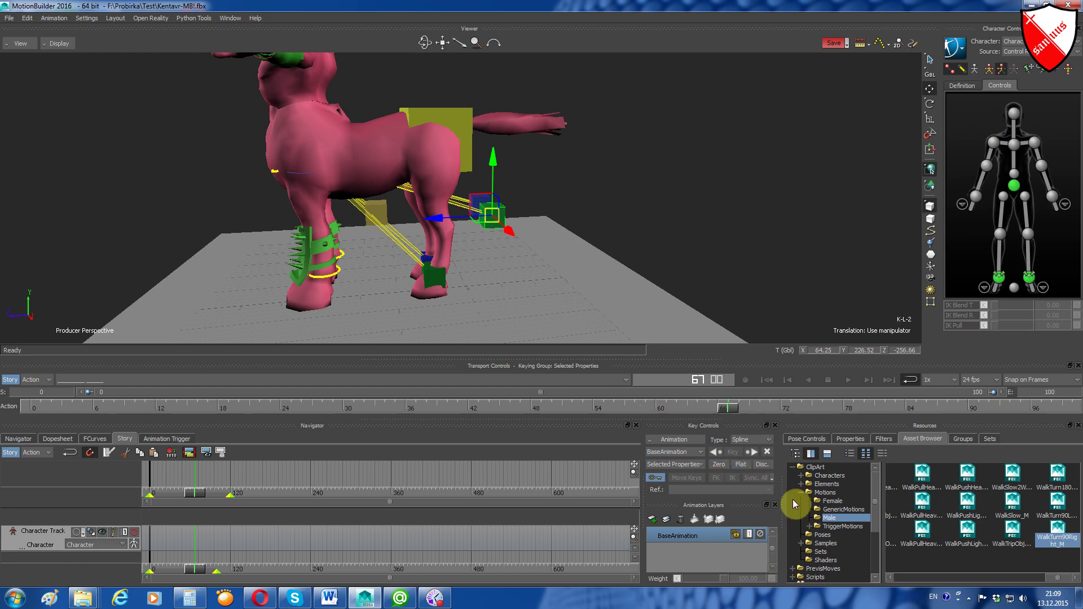
click(737, 452)
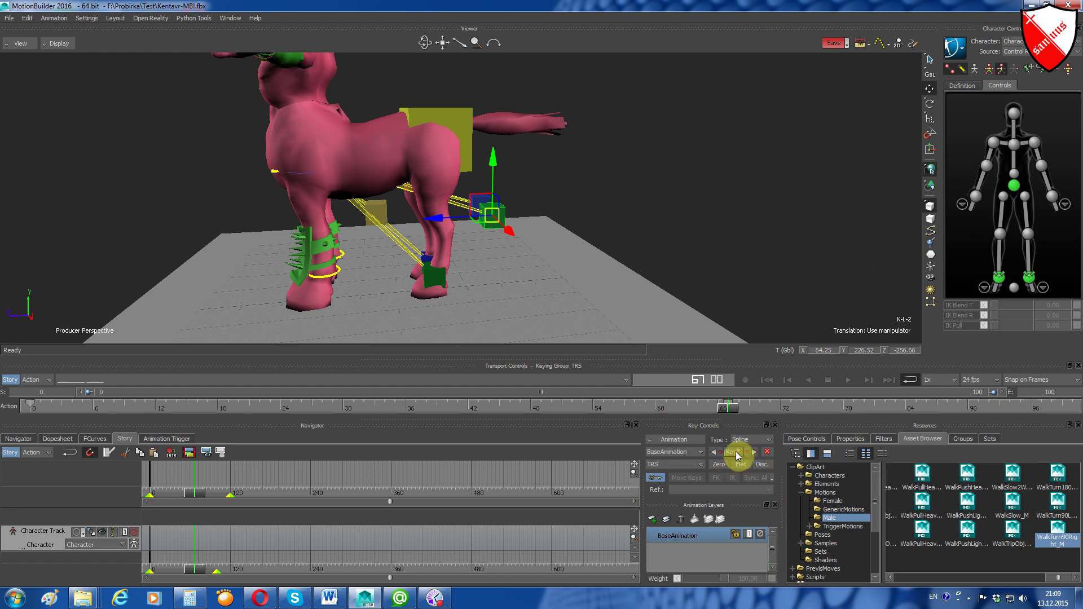
click(728, 404)
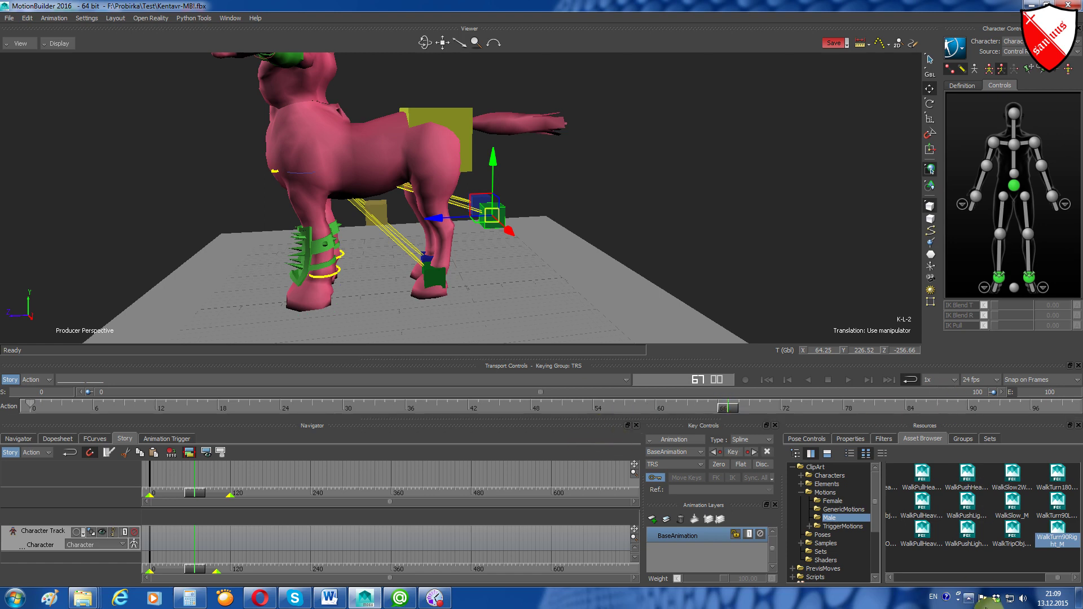
drag(1057, 577, 844, 592)
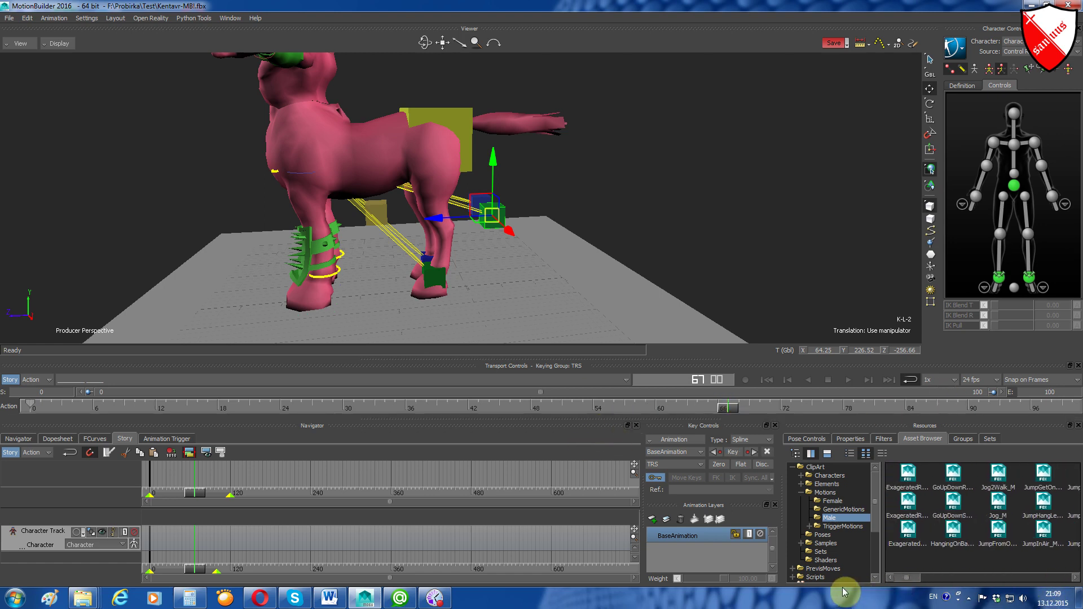
Place ExageratedRun2Run_M on the Character Track and play it from frame 0
click(908, 472)
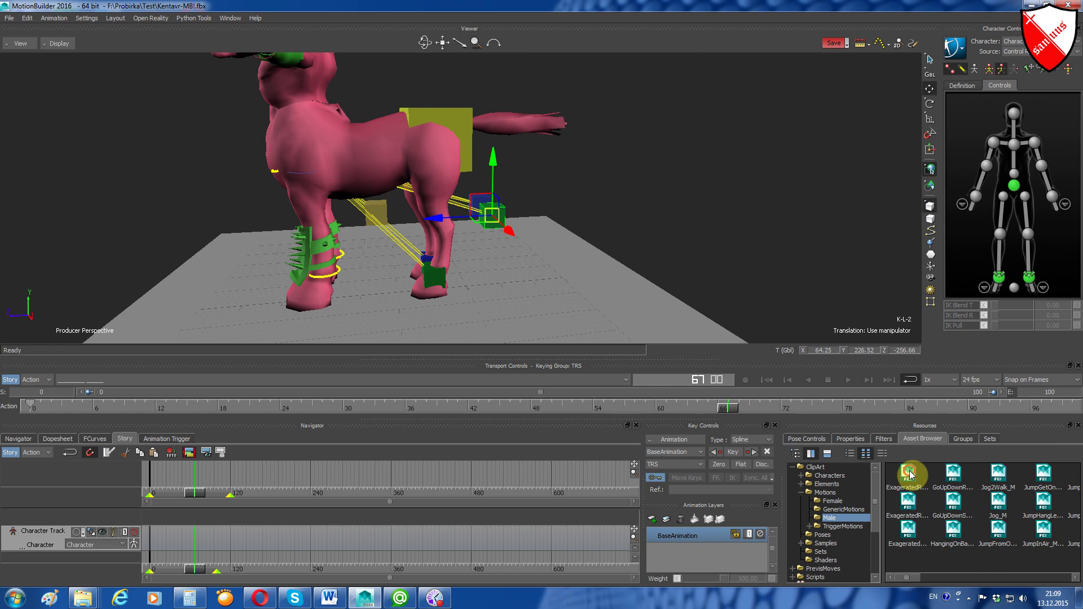
mouse_move(909, 474)
mouse_down()
mouse_move(243, 555)
mouse_move(158, 539)
mouse_up()
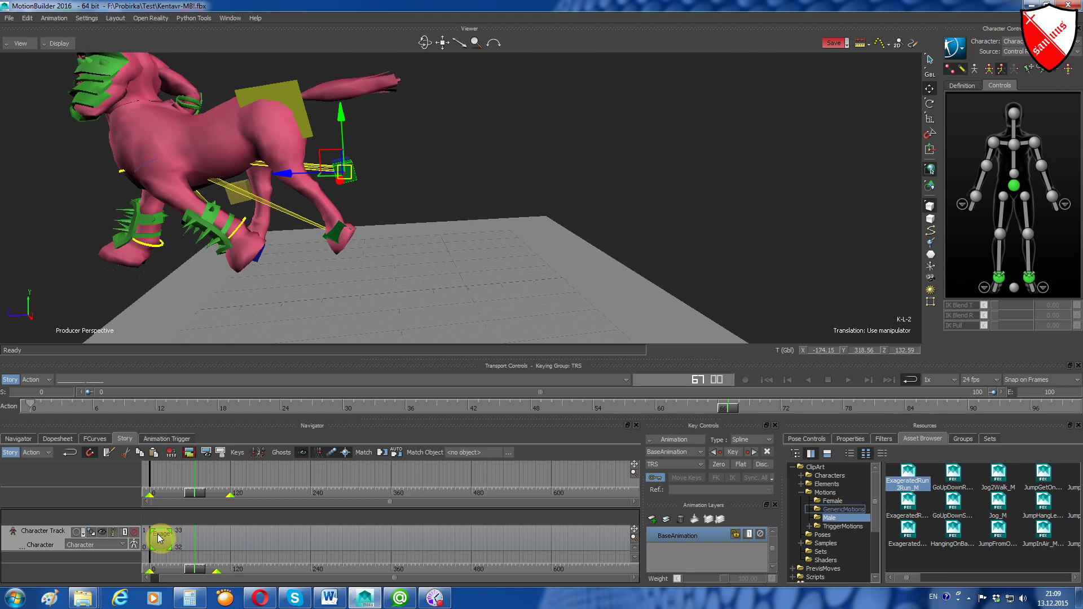
click(766, 380)
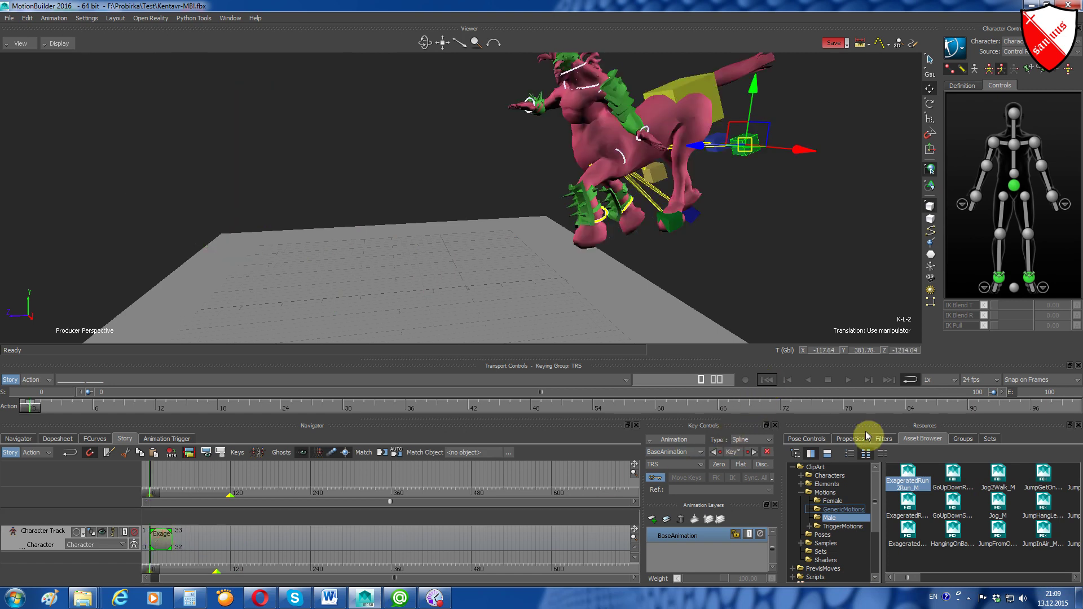
click(846, 381)
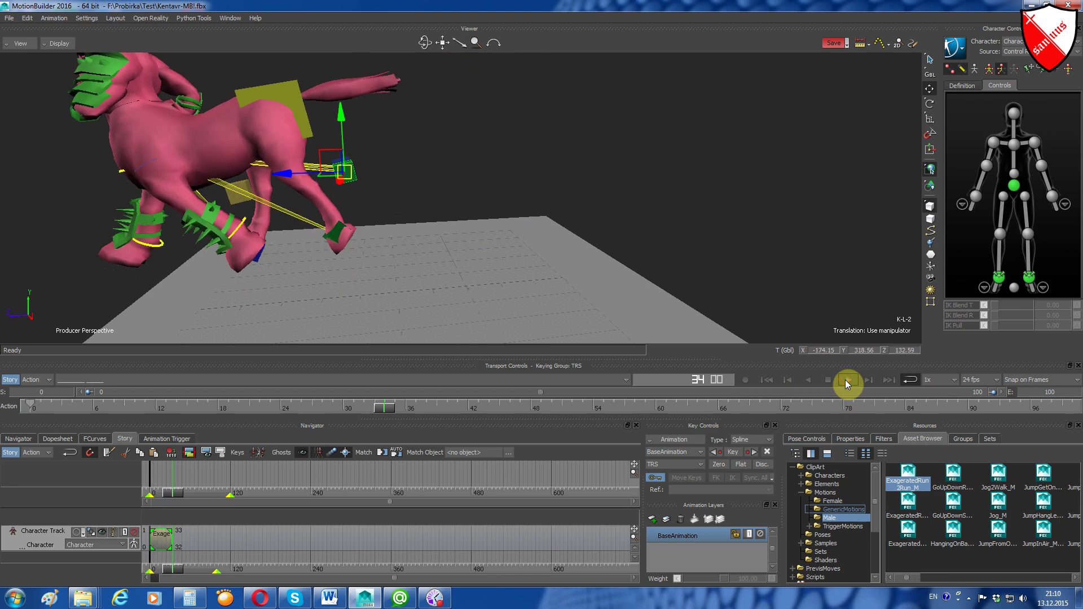
click(774, 381)
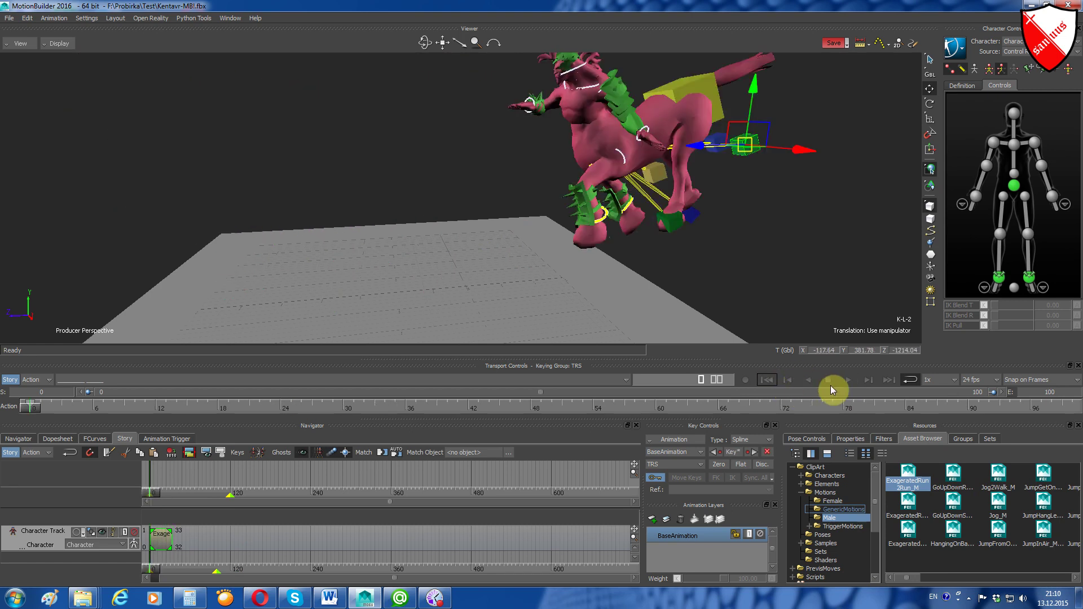
click(847, 380)
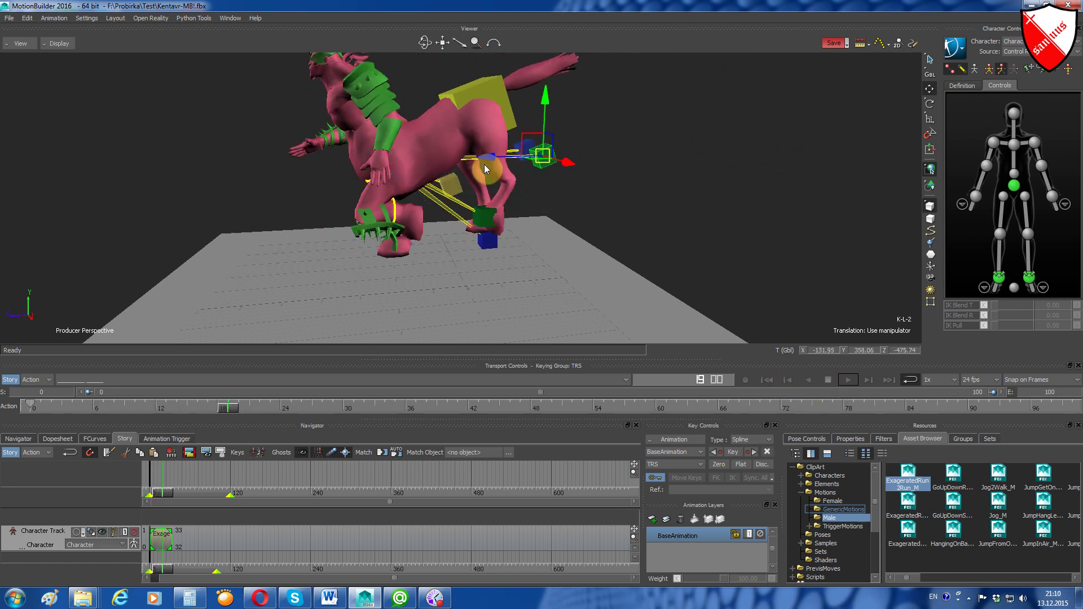
Adjust the hip effector and check the K-P-1 and K-L-1 foot effectors during the run
click(484, 100)
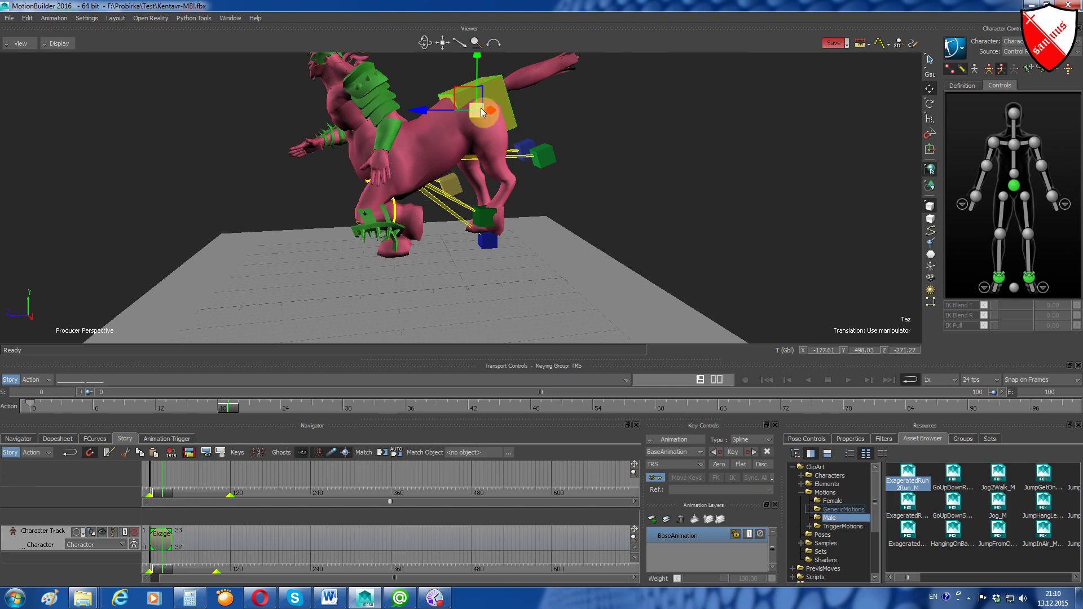
drag(480, 107, 479, 112)
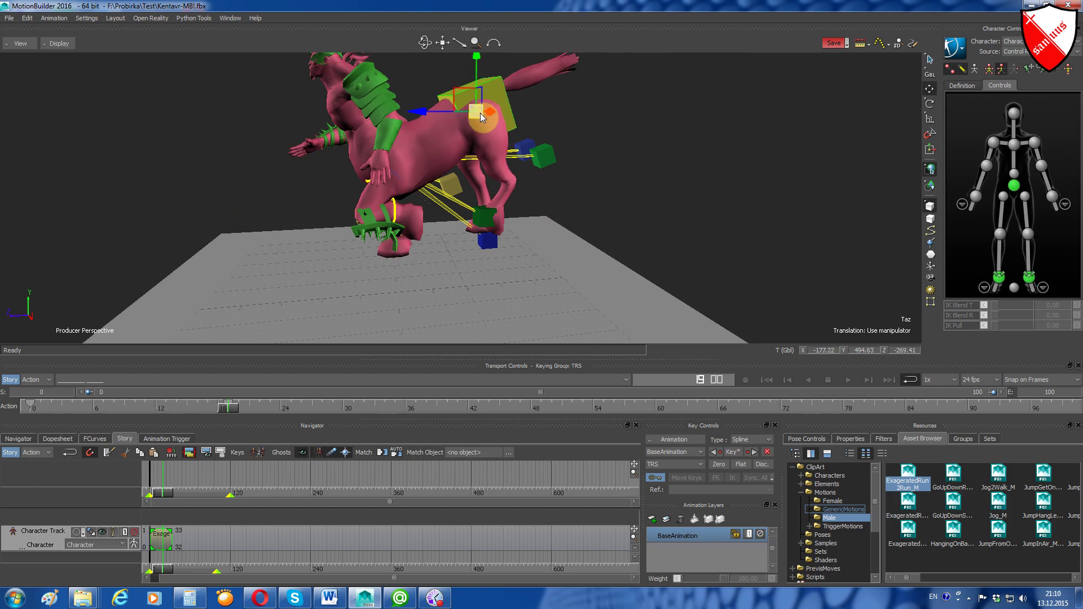
click(489, 233)
scroll(489, 233, up, 2)
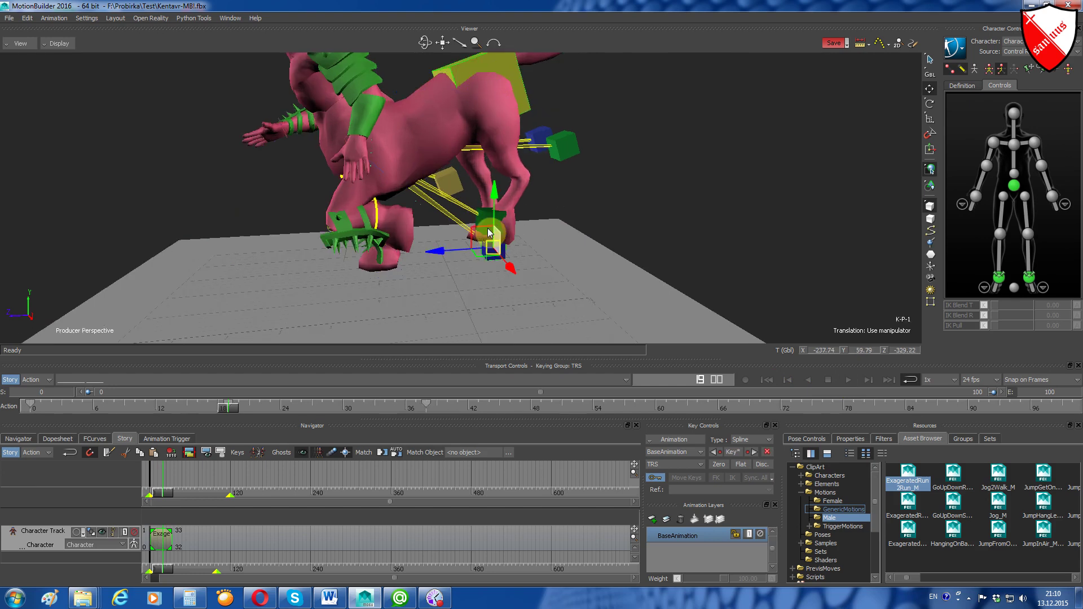
click(488, 219)
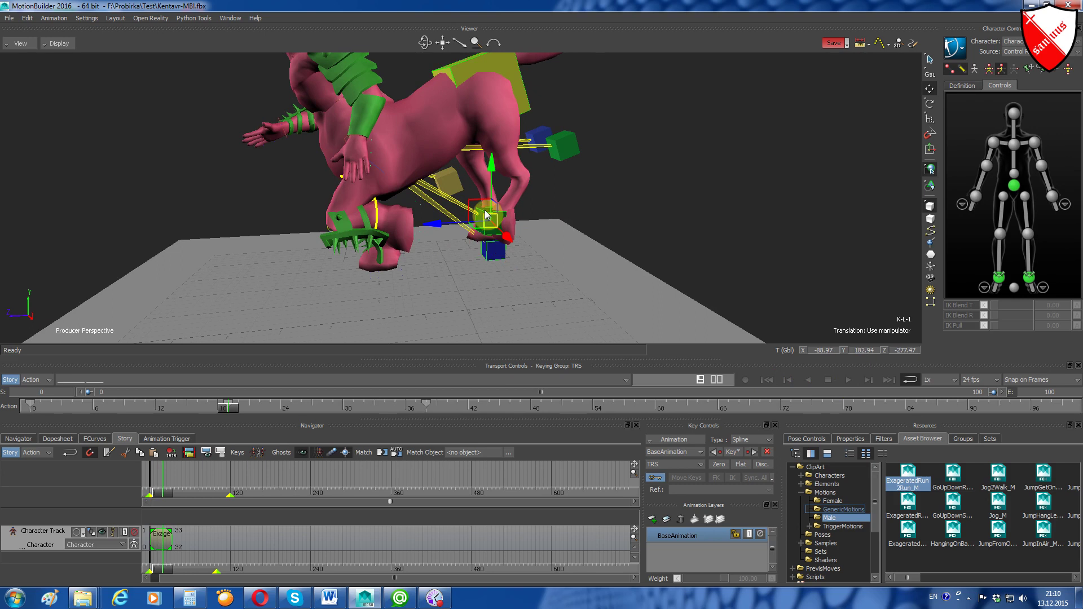
click(521, 89)
click(518, 89)
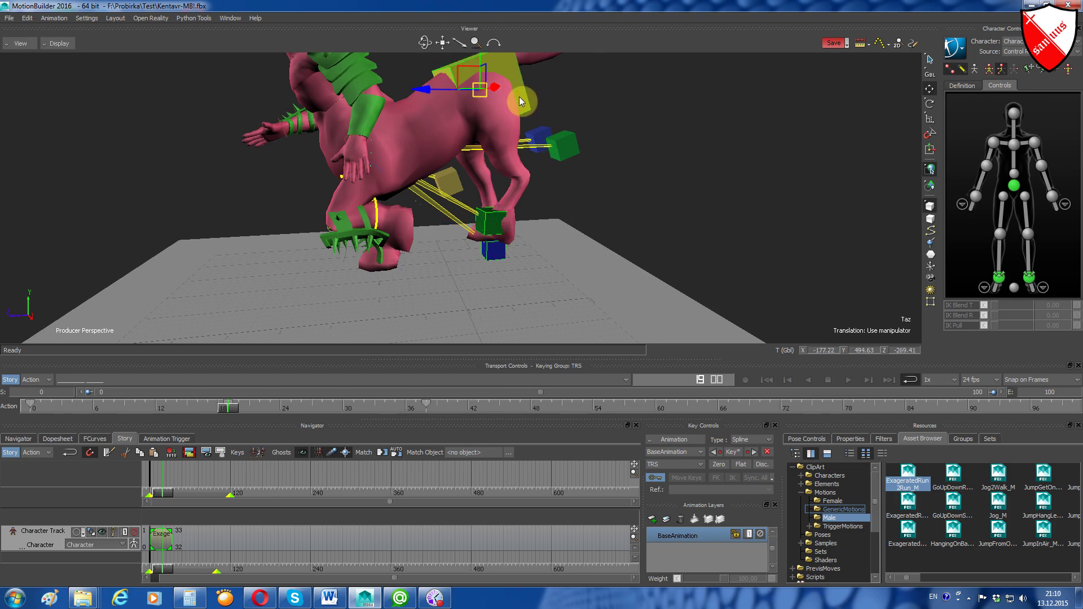
ctrl+drag(519, 84, 478, 124)
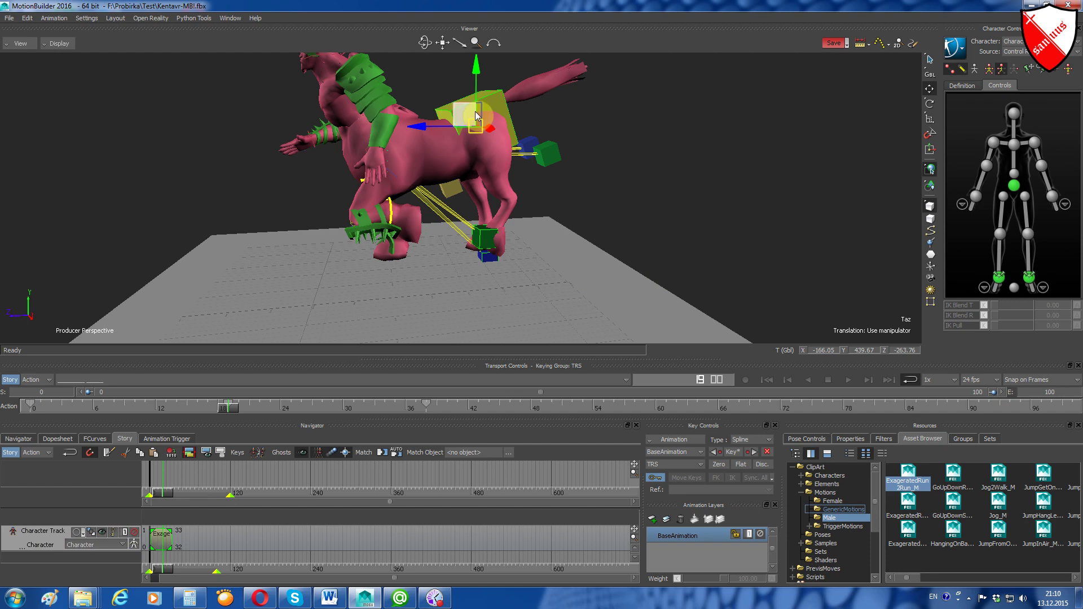
Replay the run, return to frame 0, and delete the clip from the track
click(849, 385)
click(851, 380)
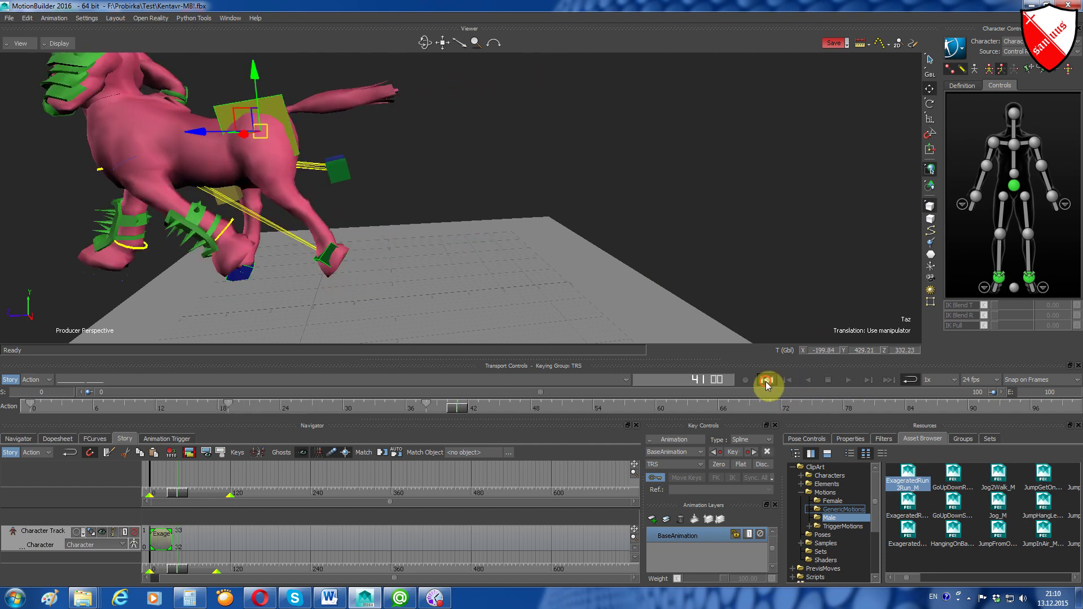
click(850, 380)
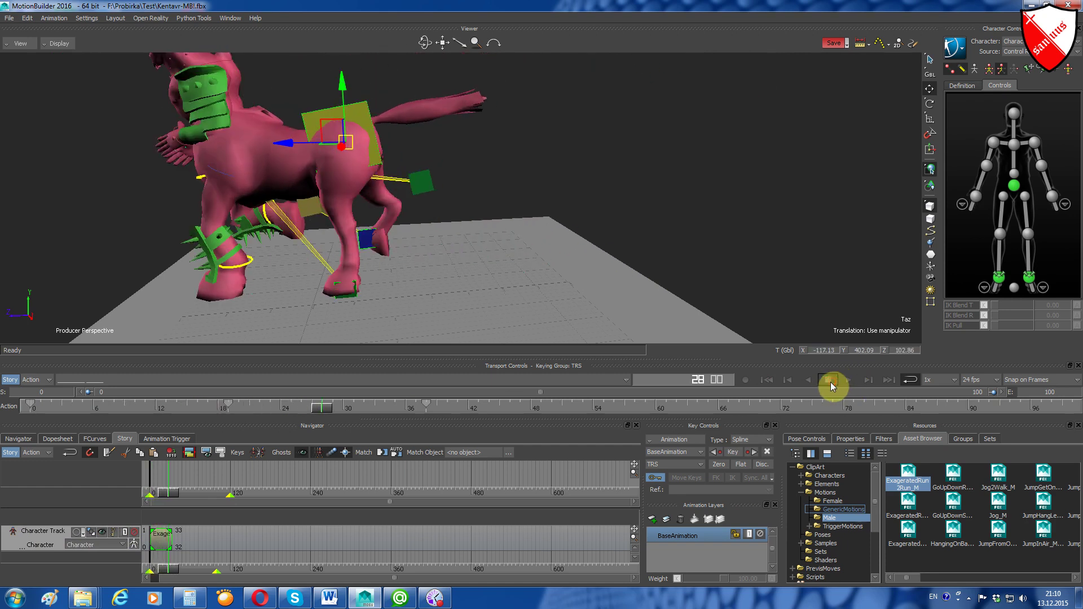
click(766, 379)
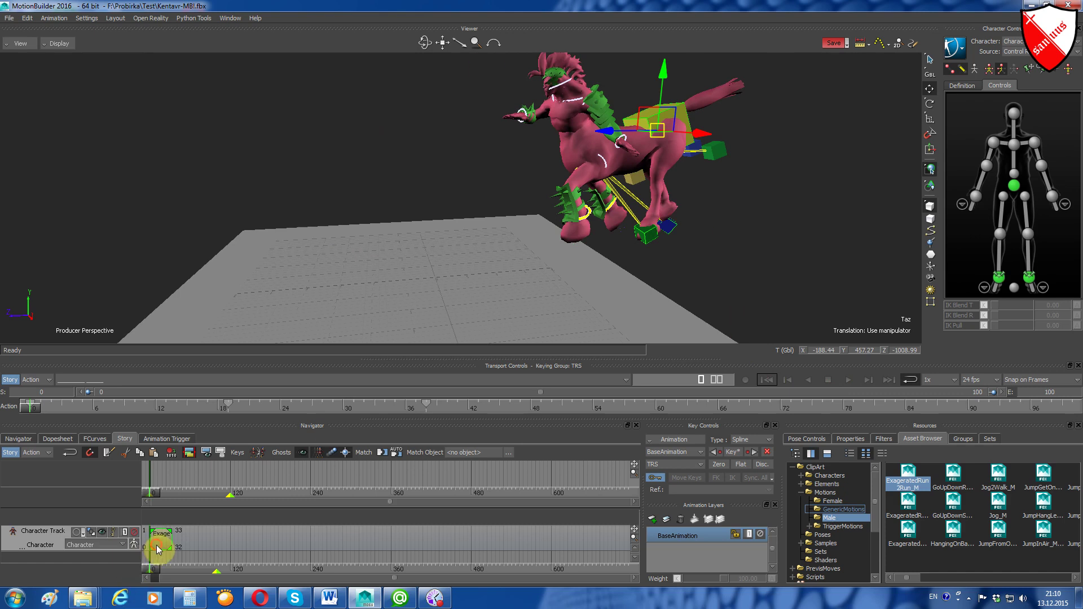
key(Delete)
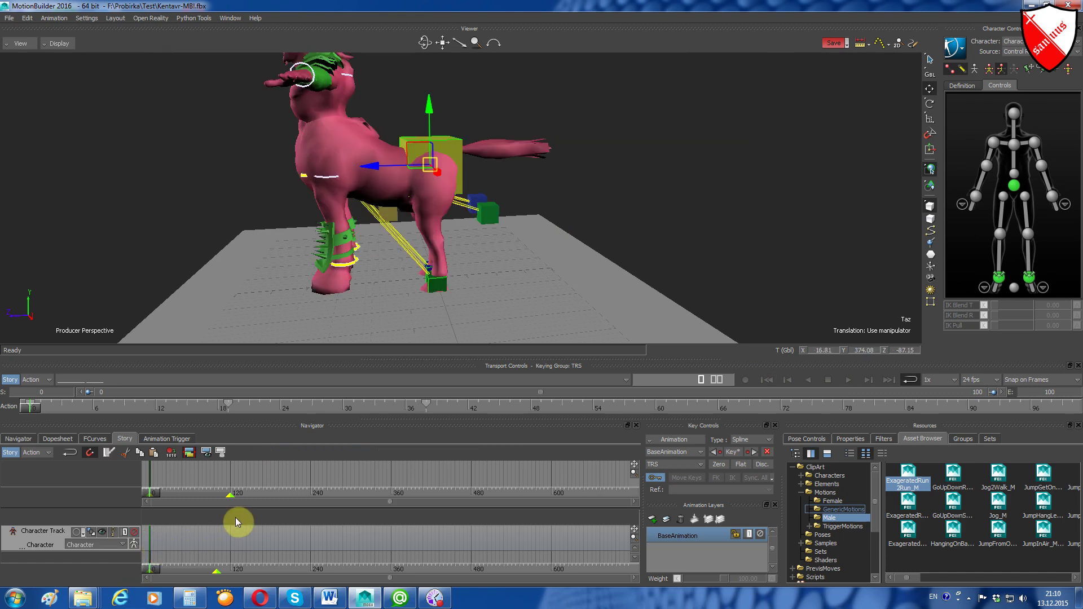
Orbit to a front view and delete the empty Character Track from Story
drag(435, 41, 426, 41)
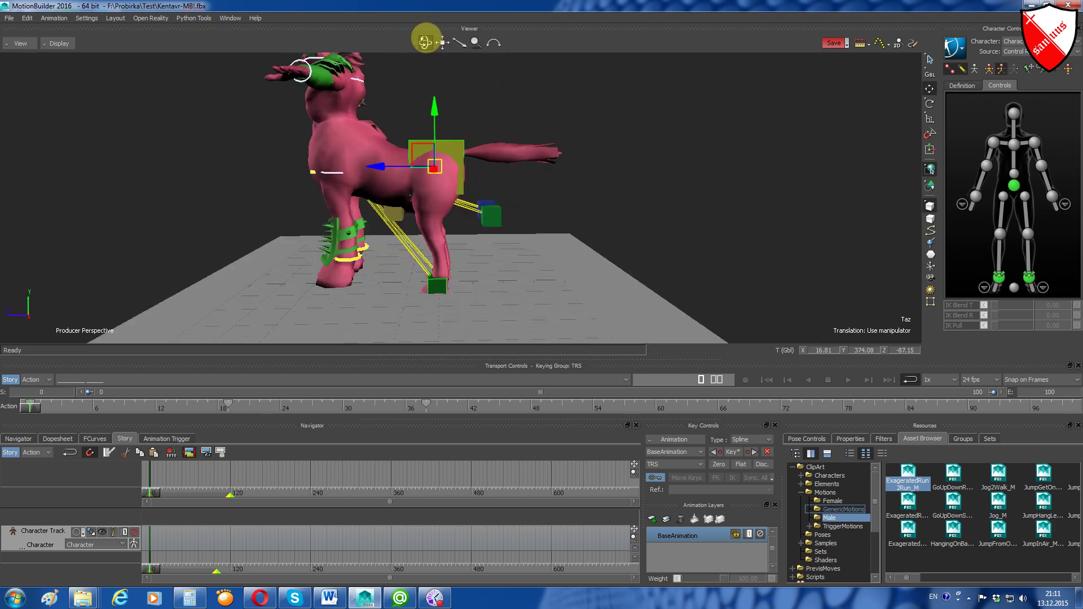
drag(426, 41, 425, 41)
click(410, 166)
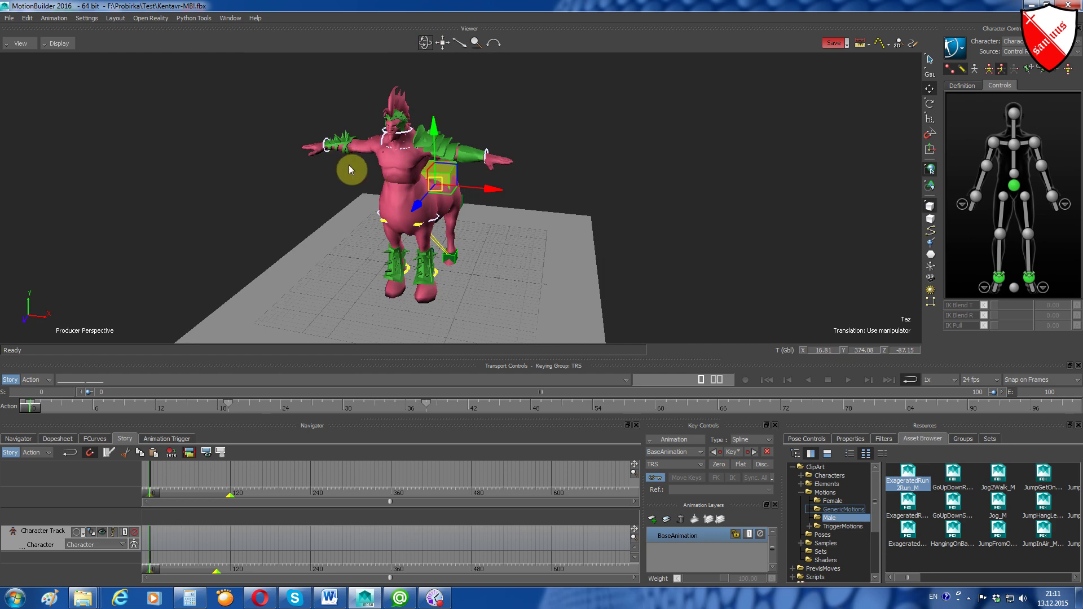
click(40, 544)
click(41, 543)
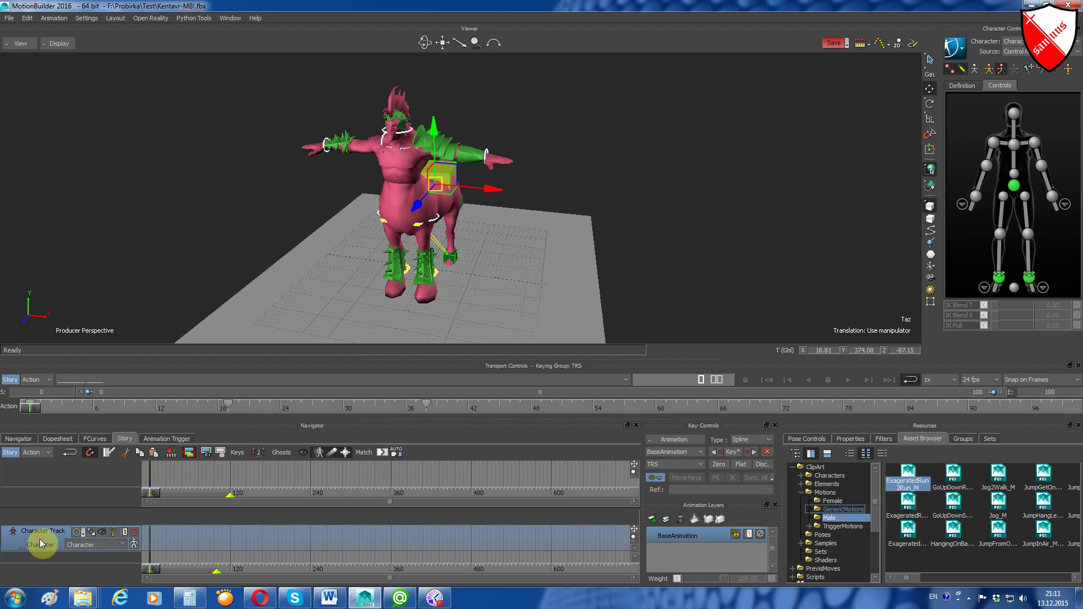
key(Delete)
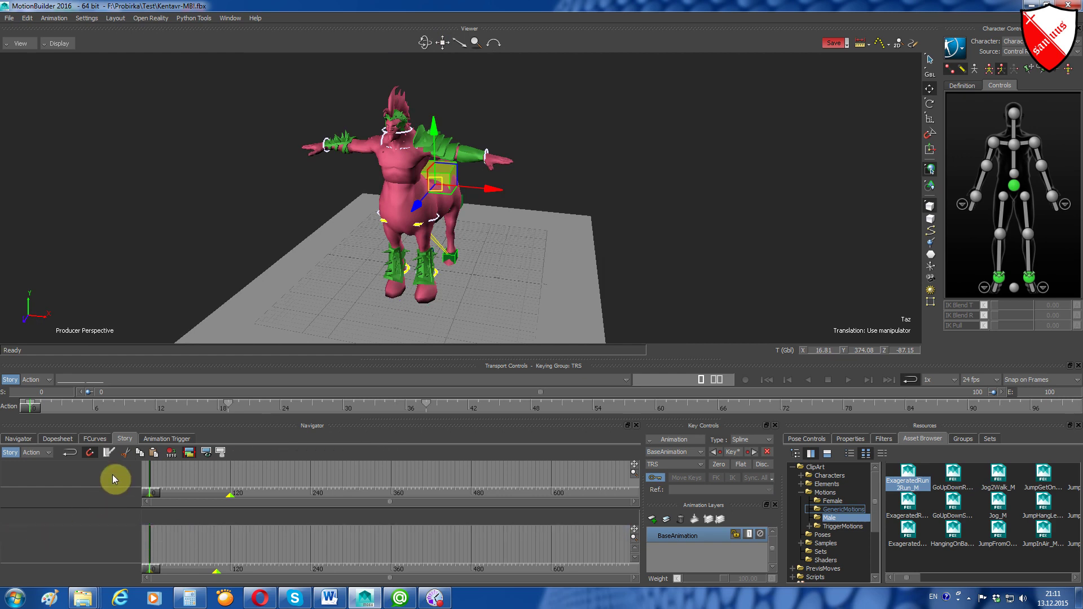